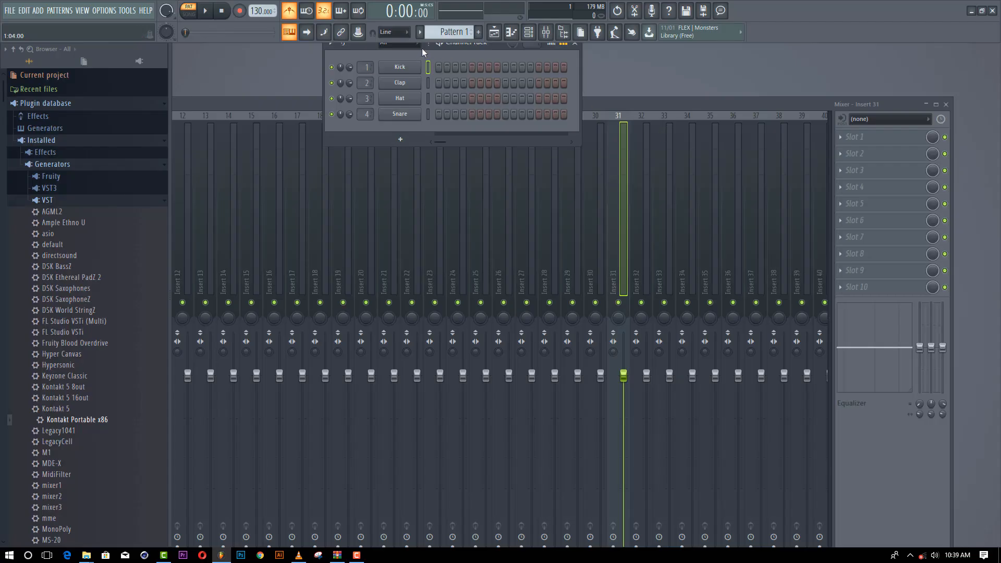
Replace the Snare channel in the channel rack with an empty Sampler
{"action": "left_click_drag", "start_coordinate": [421, 48], "coordinate": [405, 155]}
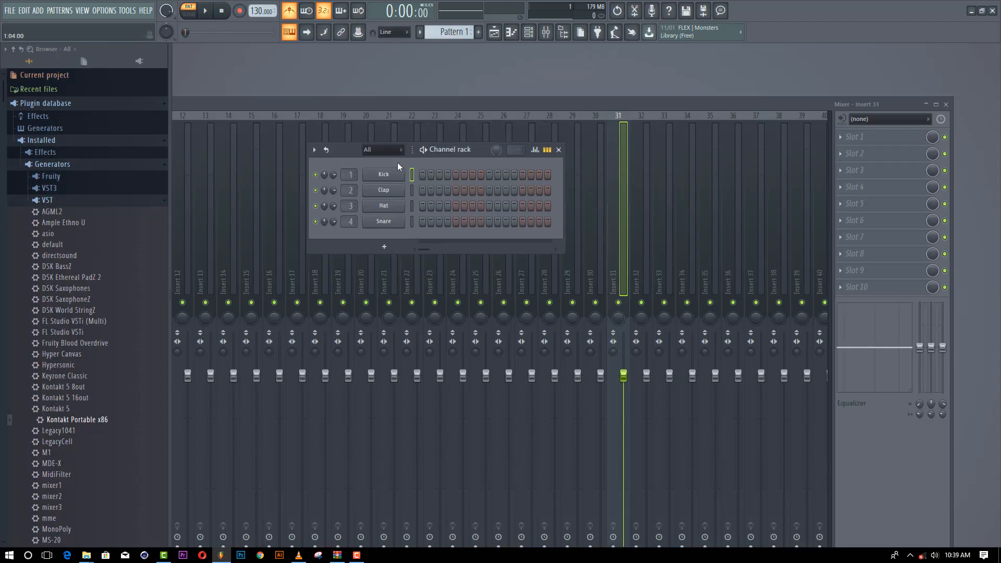
{"action": "right_click", "coordinate": [383, 227]}
{"action": "mouse_move", "coordinate": [436, 313]}
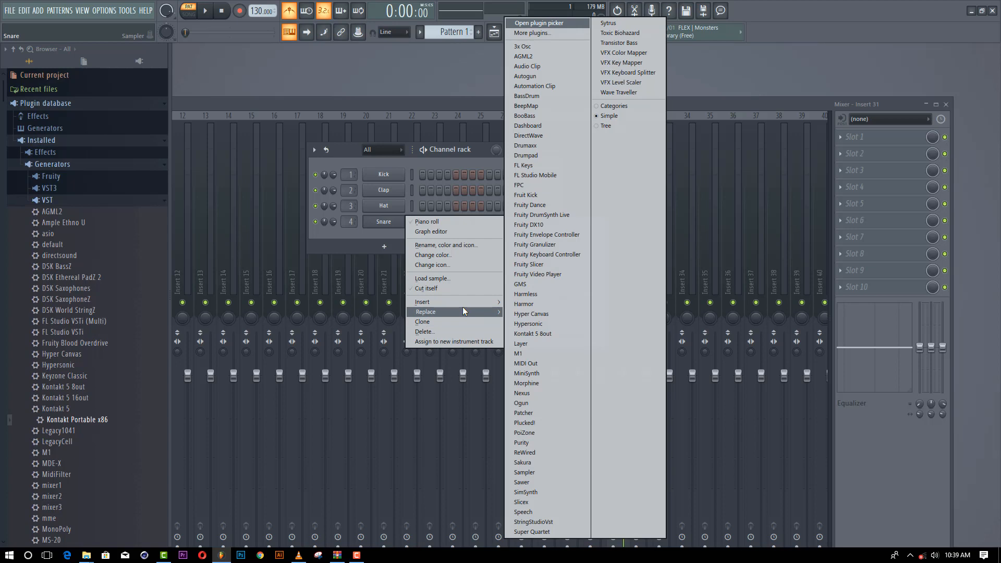
{"action": "left_click", "coordinate": [540, 473]}
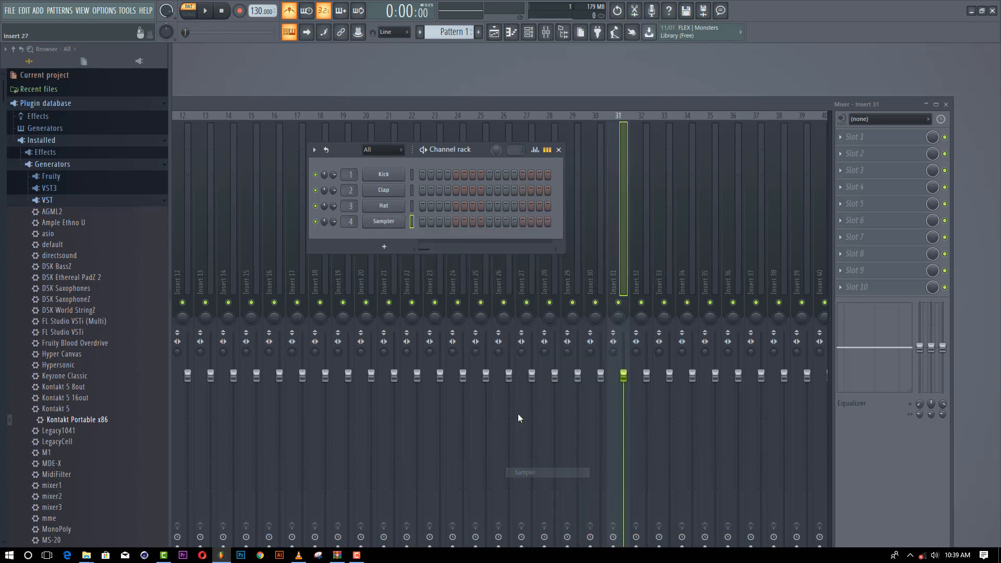
Load the recent file "WhatsApp Audio 2018-11-22 at 18.54.59" into the new Sampler channel
{"action": "left_click", "coordinate": [402, 223]}
{"action": "key", "text": "n"}
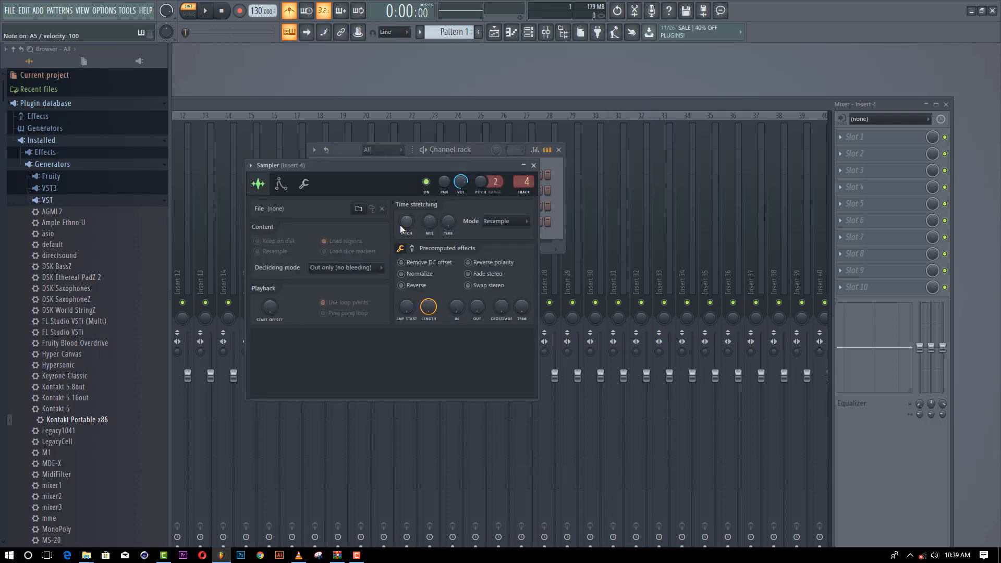
{"action": "left_click", "coordinate": [359, 209]}
{"action": "left_click", "coordinate": [285, 108]}
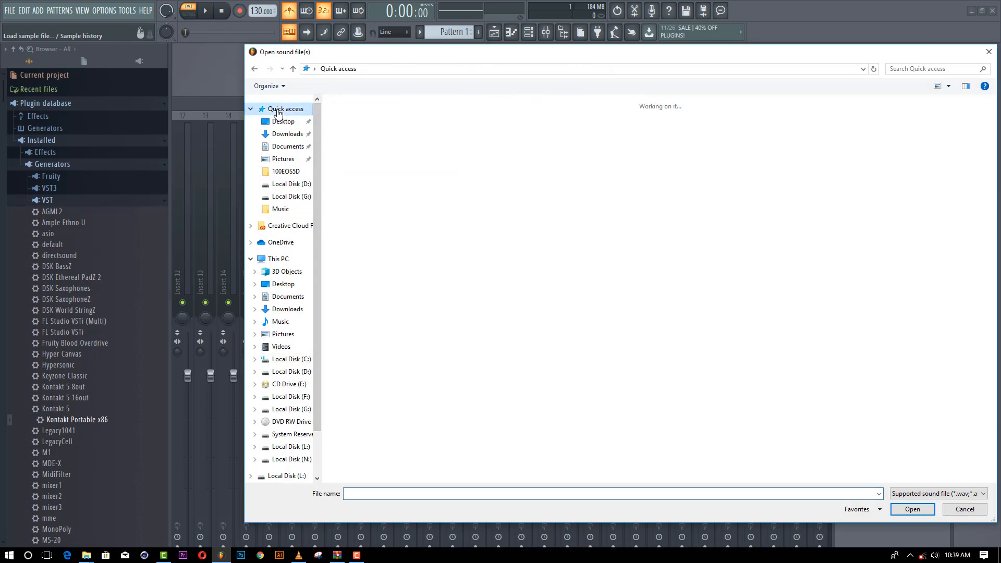
{"action": "left_click", "coordinate": [359, 241]}
{"action": "right_click", "coordinate": [358, 242]}
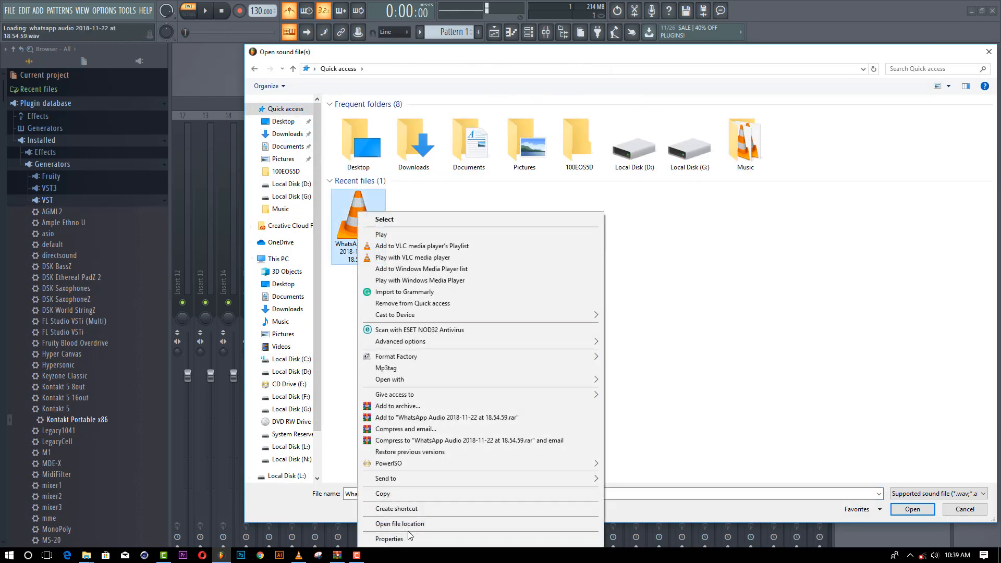
{"action": "left_click", "coordinate": [404, 526]}
{"action": "key", "text": "Return"}
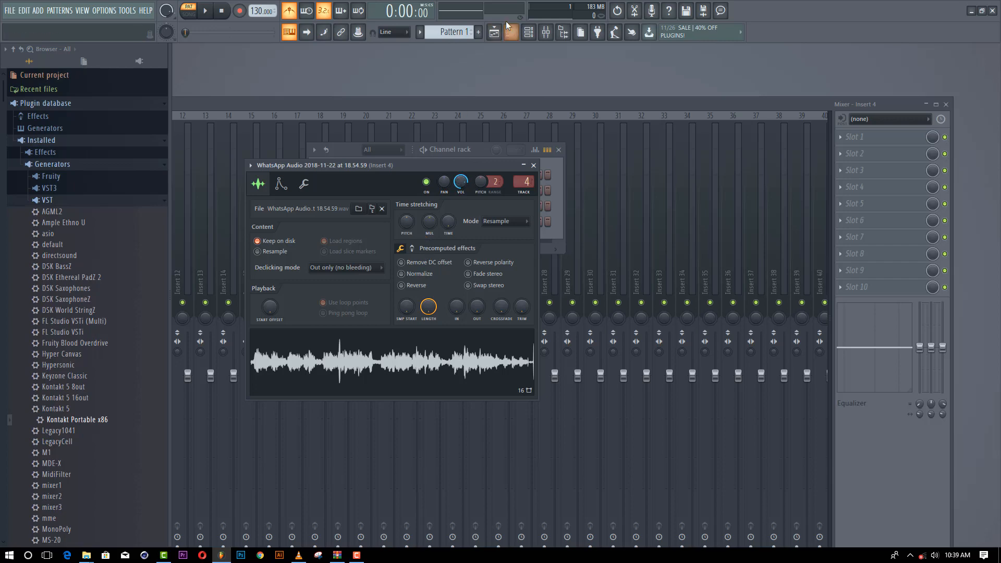
Place the Sampler's WhatsApp audio in the Playlist as a clip at bar 1 of Track 5
{"action": "left_click", "coordinate": [494, 32]}
{"action": "double_click", "coordinate": [470, 52]}
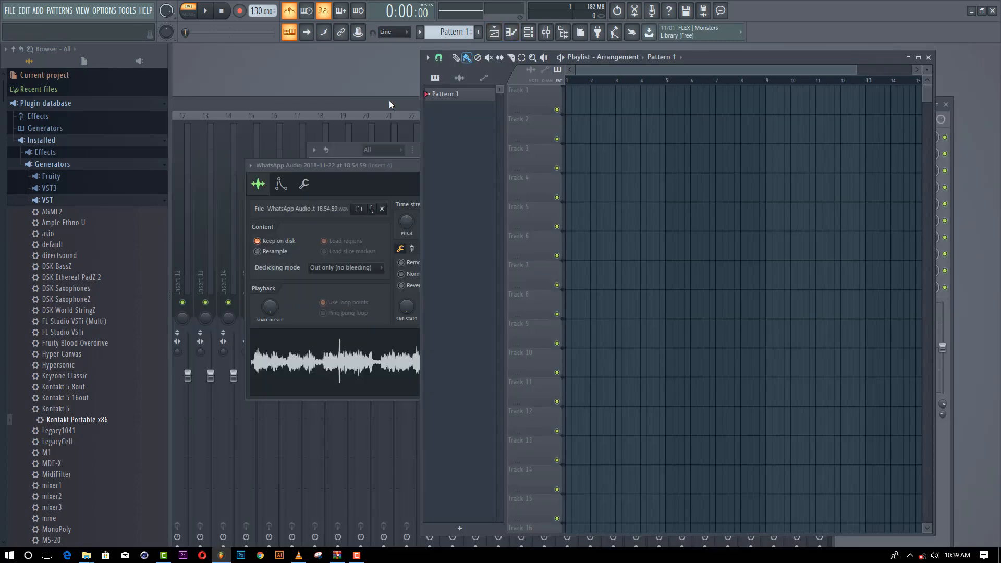
{"action": "left_click_drag", "start_coordinate": [319, 363], "coordinate": [617, 218]}
Switch playback to Song mode and play the arrangement with the metronome turned off
{"action": "key", "text": "space"}
{"action": "key", "text": "space"}
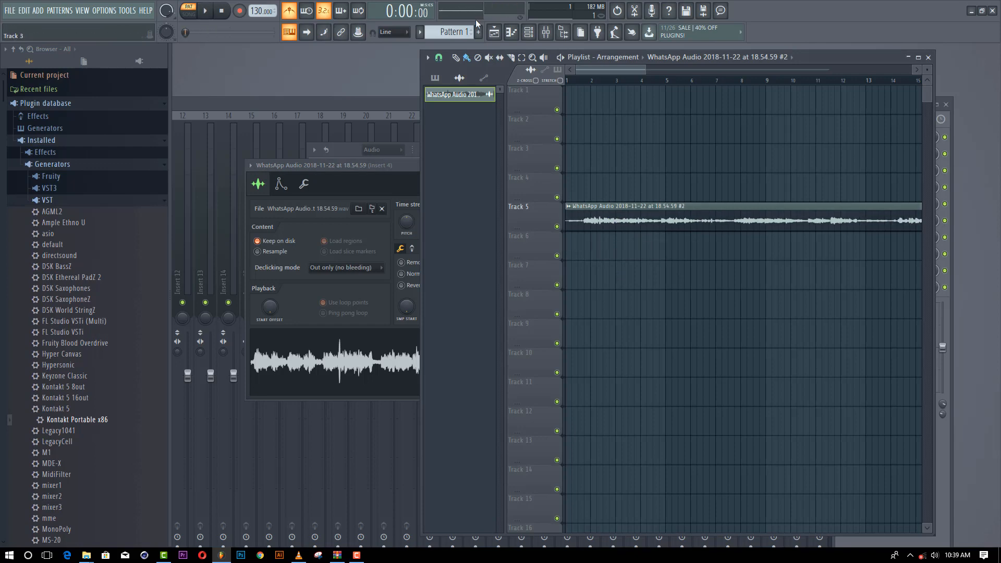
{"action": "left_click", "coordinate": [188, 13]}
{"action": "left_click", "coordinate": [206, 11]}
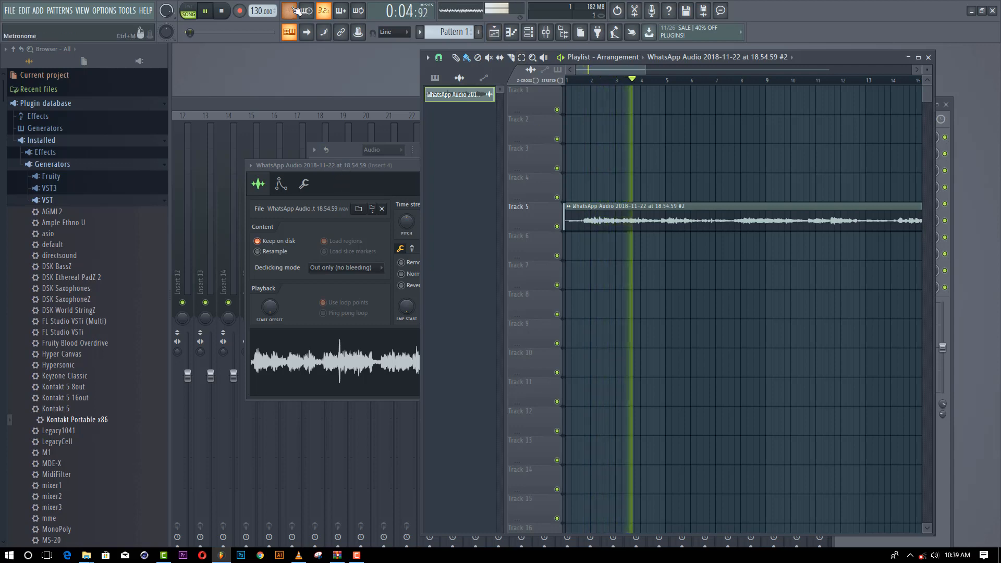
Reposition and enlarge the Playlist window, and stop playback
{"action": "left_click_drag", "start_coordinate": [811, 57], "coordinate": [600, 81]}
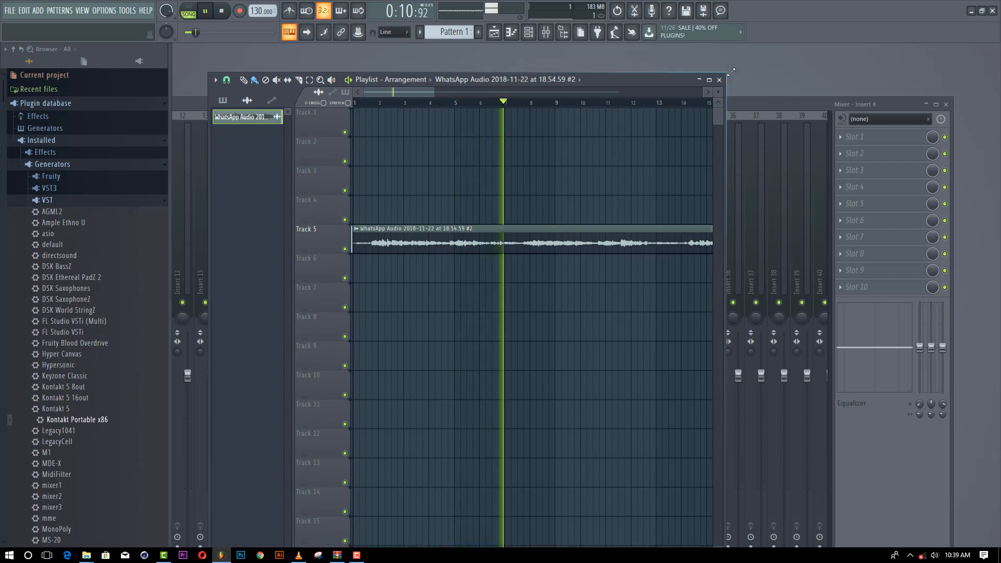
{"action": "left_click_drag", "start_coordinate": [723, 76], "coordinate": [857, 17]}
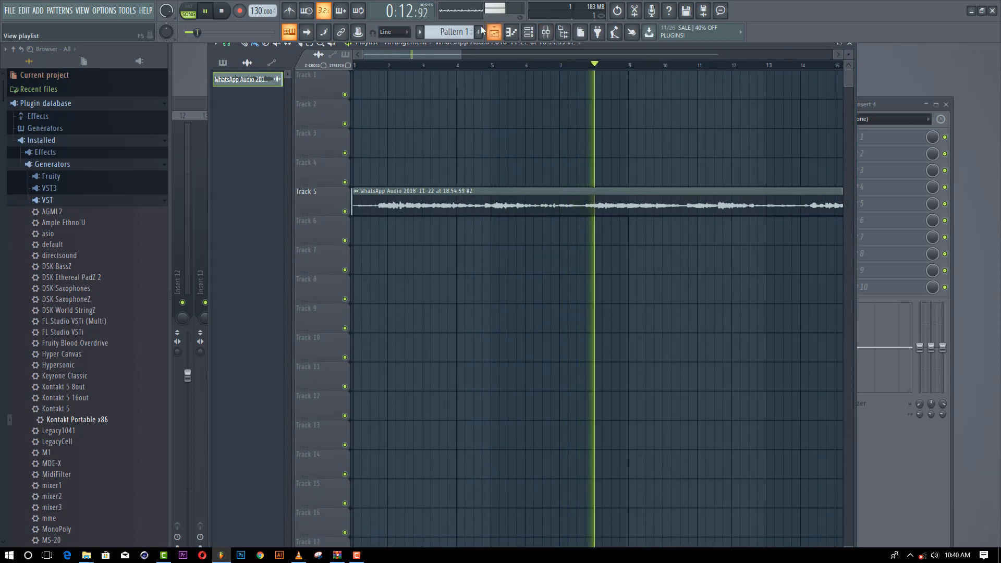
{"action": "left_click_drag", "start_coordinate": [462, 54], "coordinate": [539, 41]}
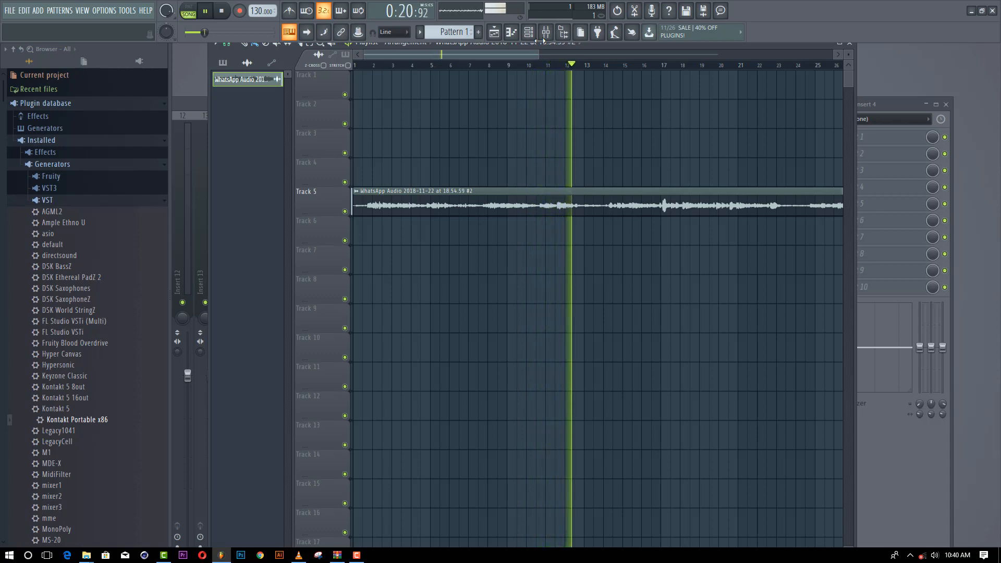
{"action": "key", "text": "space"}
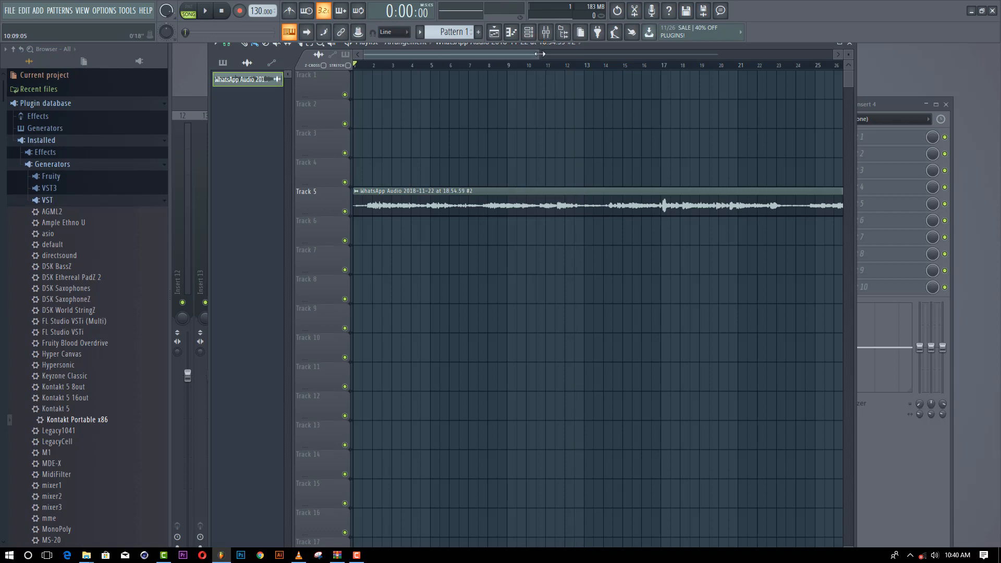
{"action": "left_click_drag", "start_coordinate": [540, 55], "coordinate": [579, 58]}
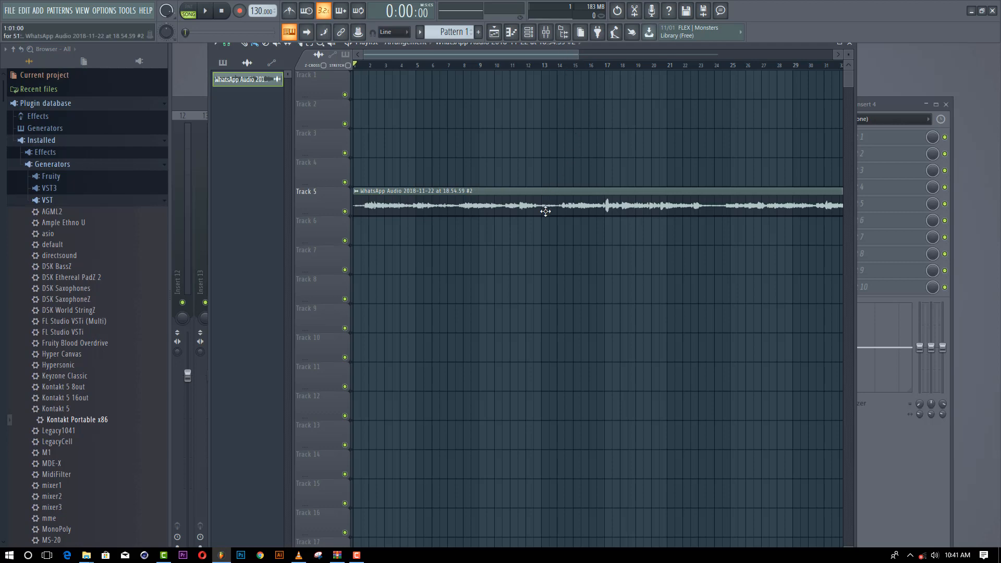
Run tempo detection on the Track 5 audio clip and dismiss it without assigning a tempo
{"action": "double_click", "coordinate": [545, 196]}
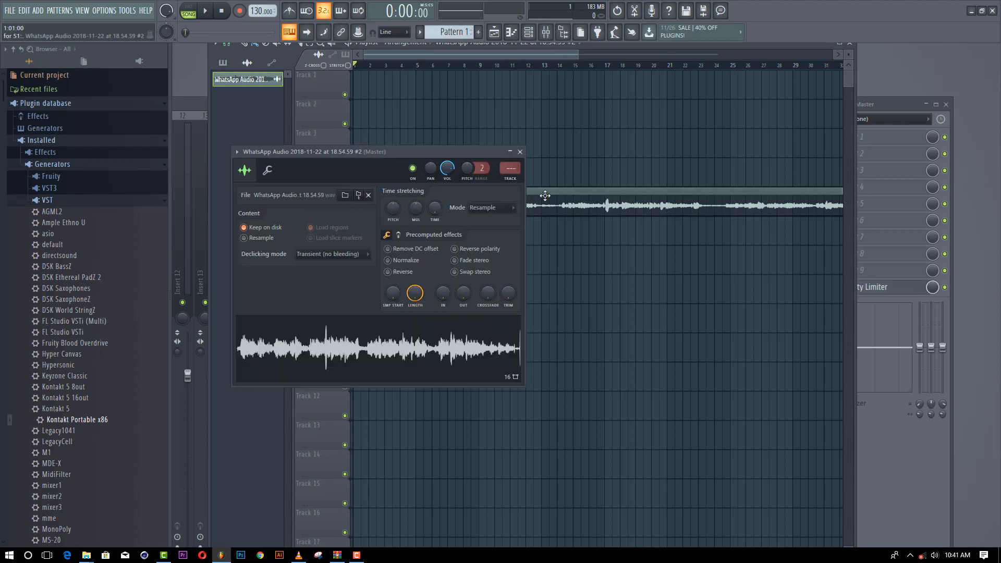
{"action": "right_click", "coordinate": [409, 343]}
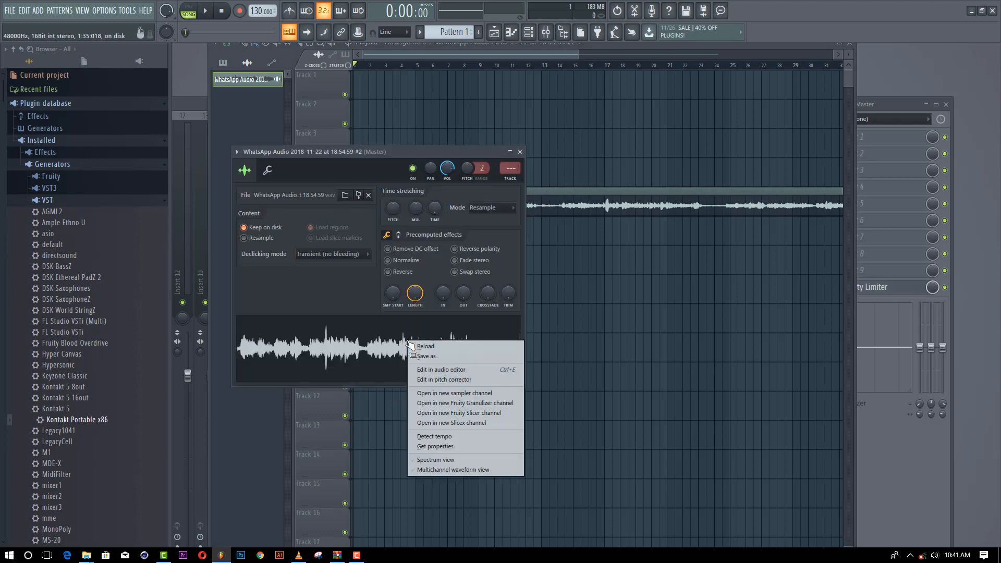
{"action": "left_click", "coordinate": [426, 437]}
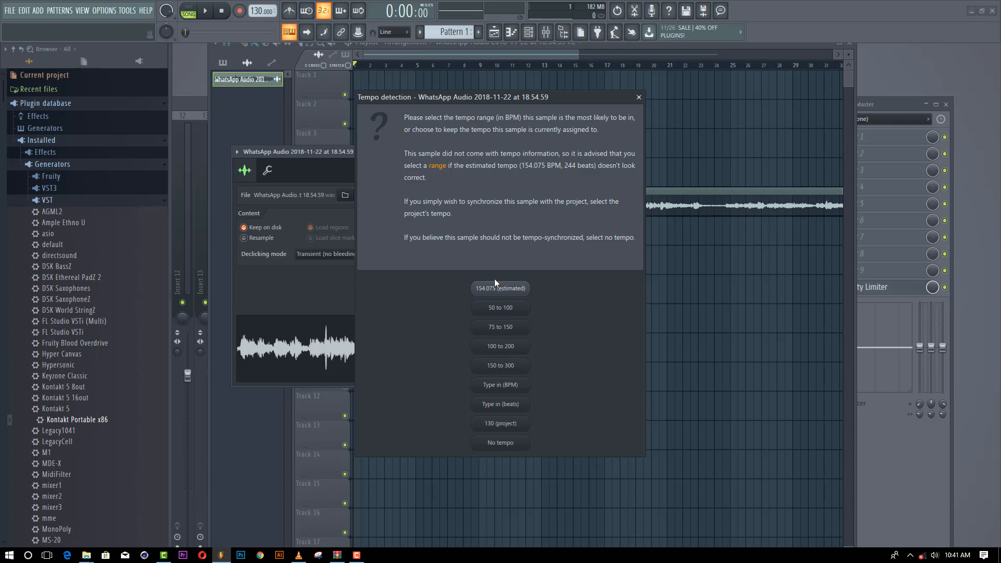
{"action": "left_click", "coordinate": [638, 97]}
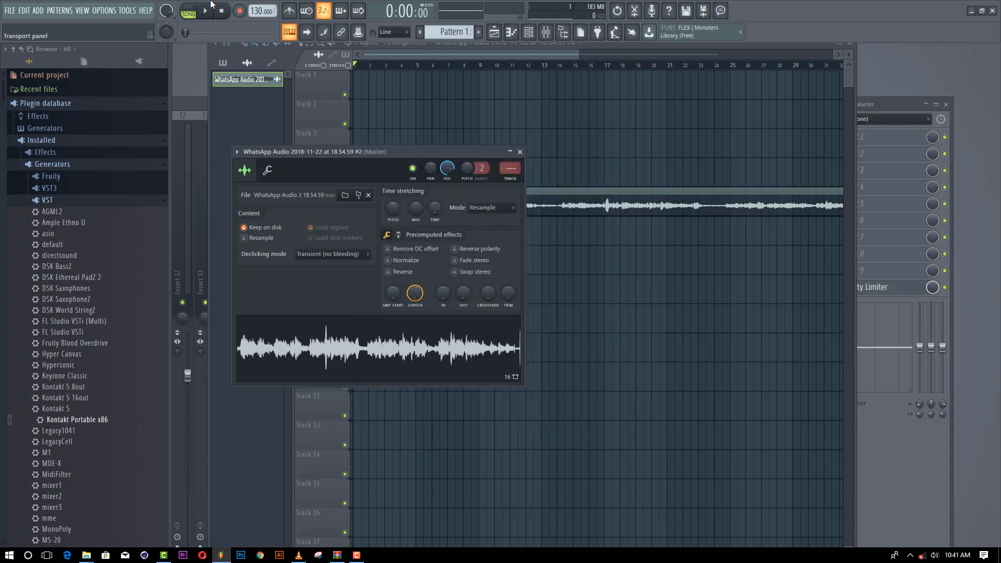
Set the project tempo to 80 BPM and play the song briefly with the metronome turned on
{"action": "right_click", "coordinate": [262, 10]}
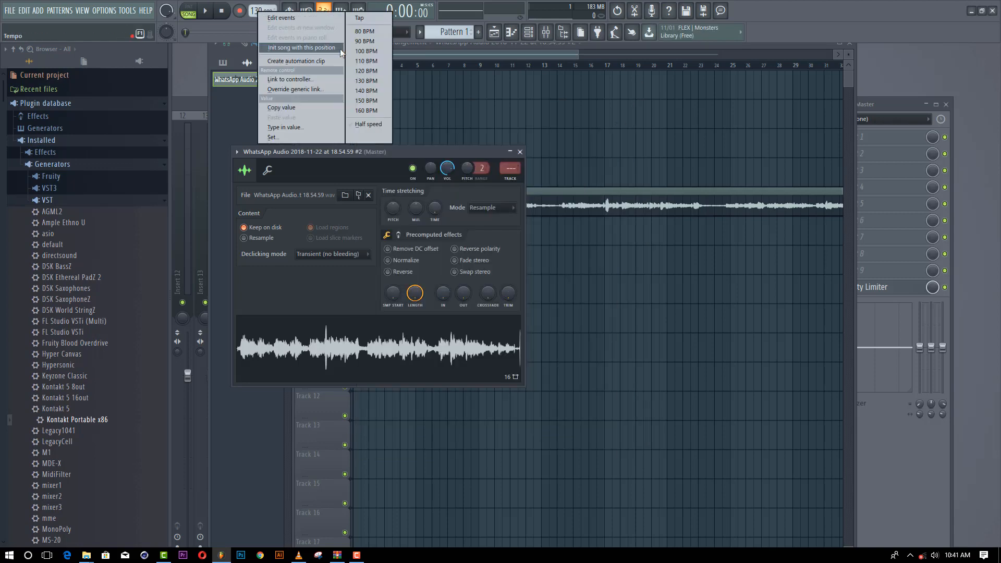
{"action": "left_click", "coordinate": [364, 33]}
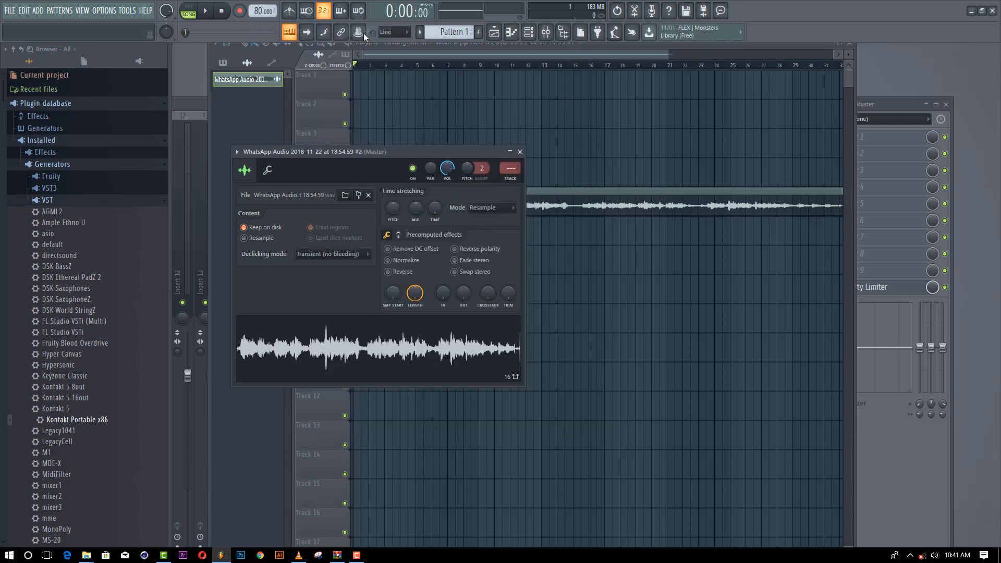
{"action": "left_click", "coordinate": [469, 55]}
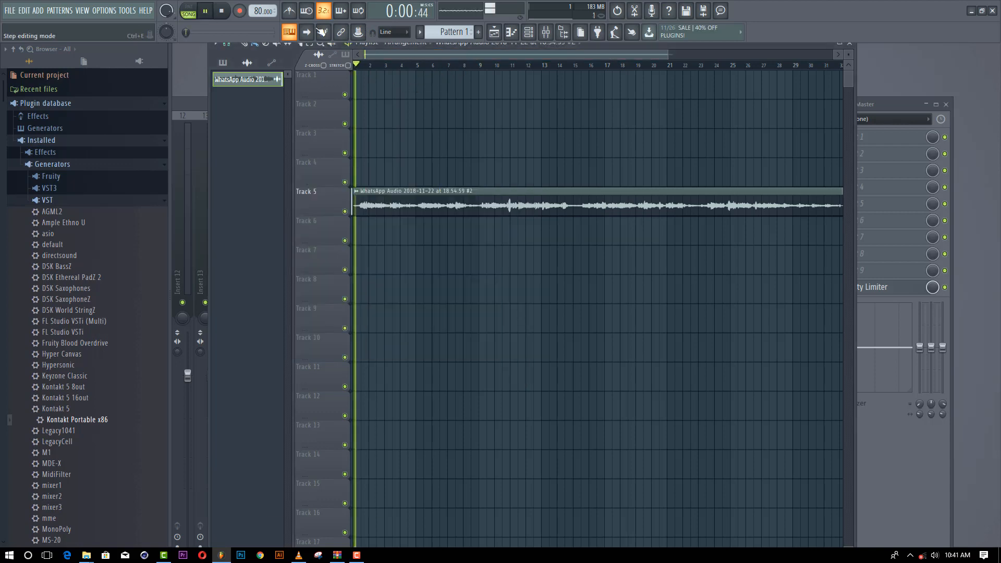
{"action": "left_click", "coordinate": [289, 10]}
{"action": "key", "text": "space"}
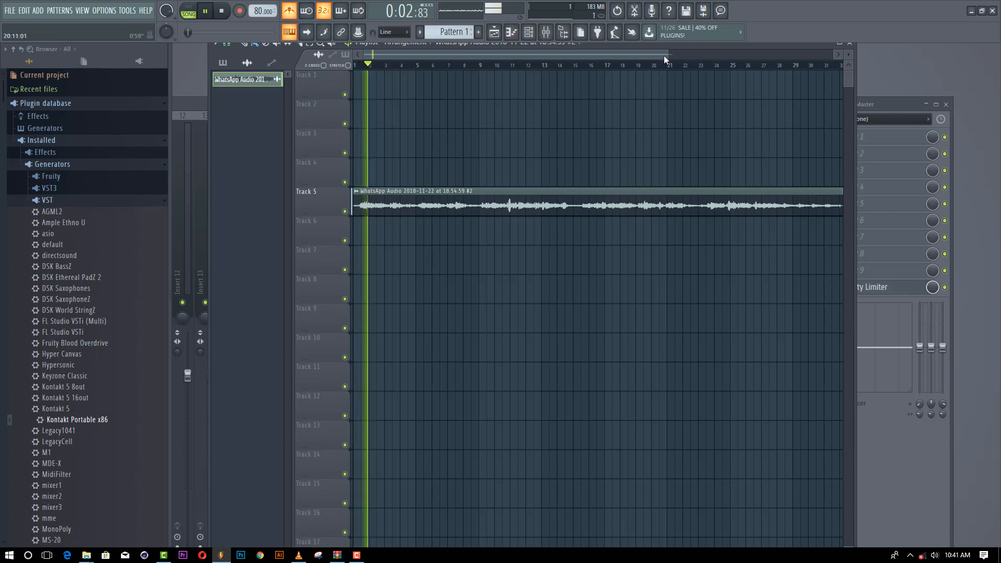
{"action": "key", "text": "space"}
Normalize the Track 5 audio clip in its channel settings and close them
{"action": "left_click_drag", "start_coordinate": [664, 55], "coordinate": [480, 83]}
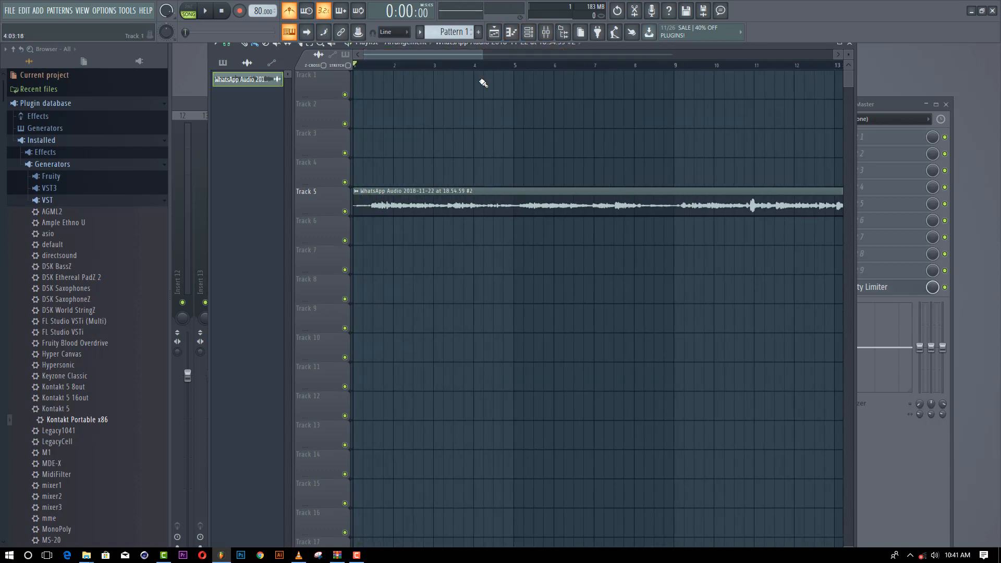
{"action": "double_click", "coordinate": [476, 205]}
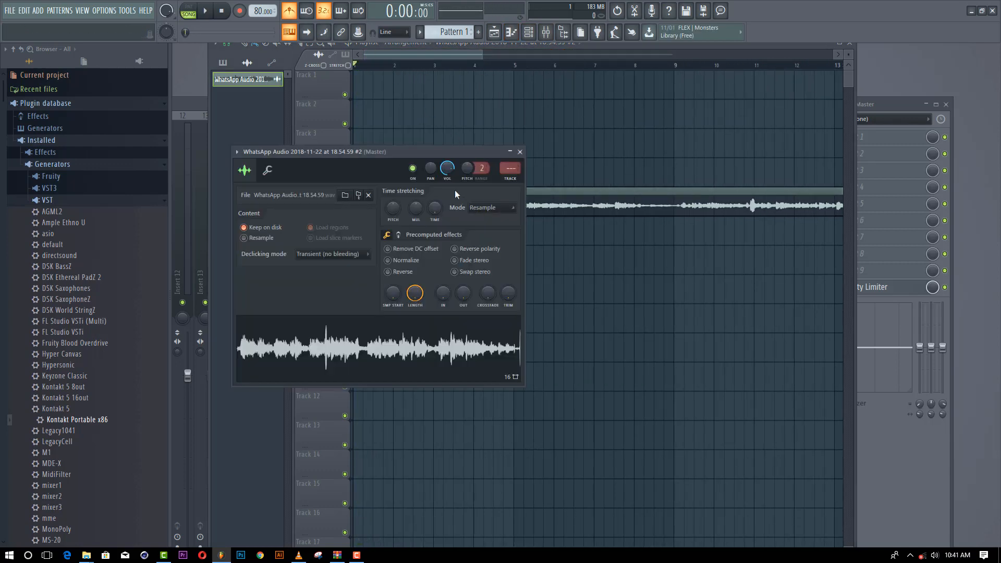
{"action": "left_click", "coordinate": [388, 260]}
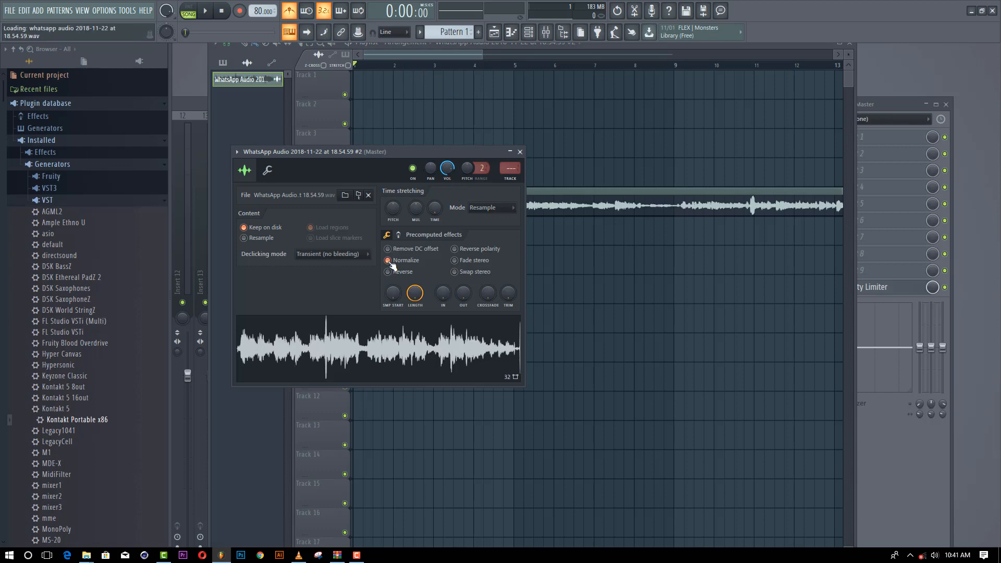
{"action": "left_click", "coordinate": [519, 152]}
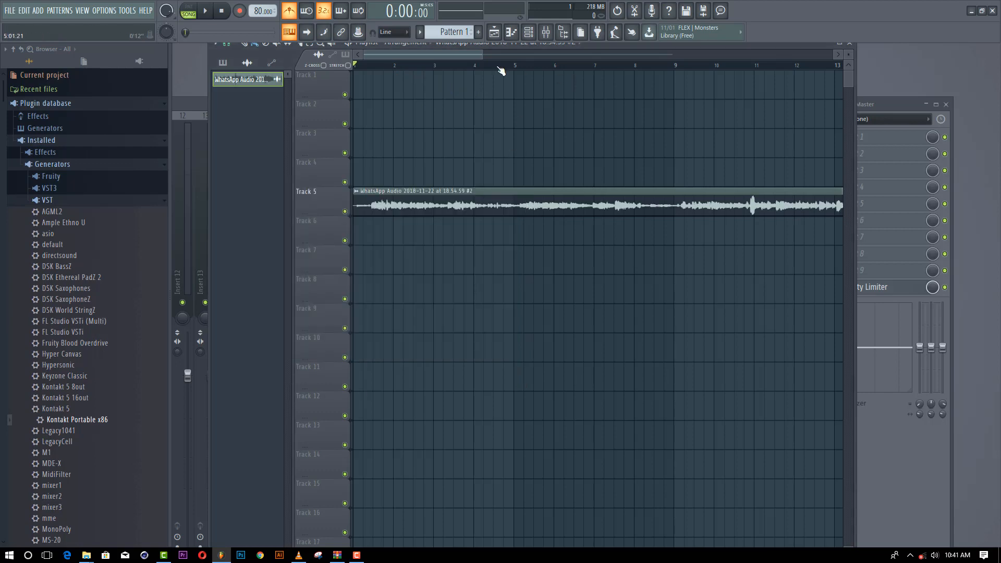
Play the Track 5 clip against the metronome from the start and around bar 4 to check its timing
{"action": "left_click_drag", "start_coordinate": [480, 53], "coordinate": [445, 60]}
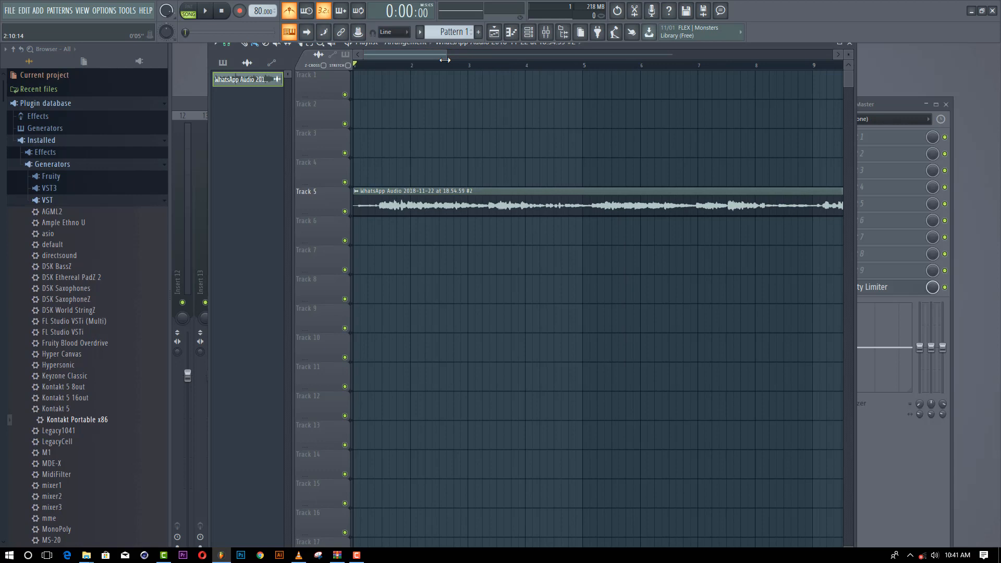
{"action": "key", "text": "space"}
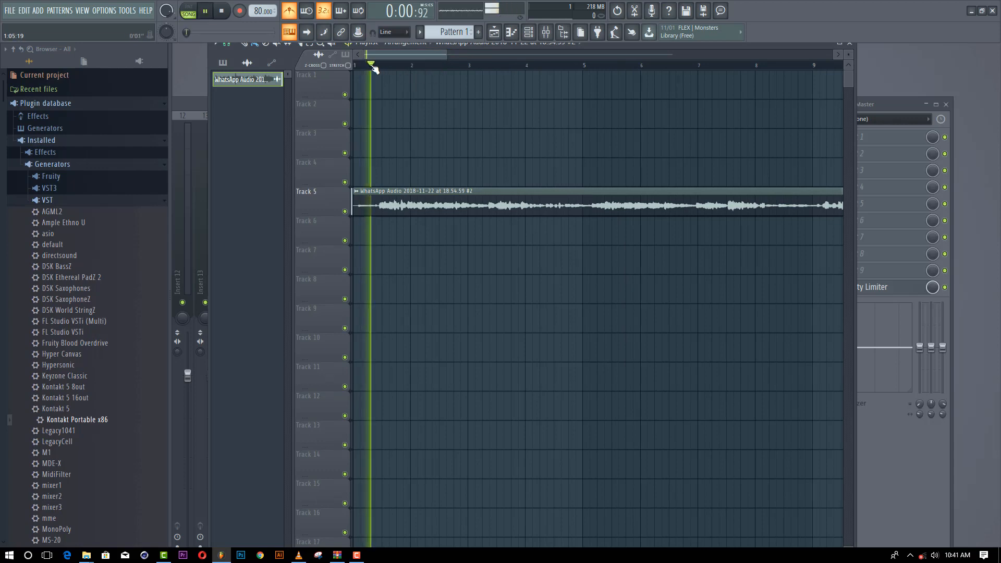
{"action": "left_click", "coordinate": [356, 66]}
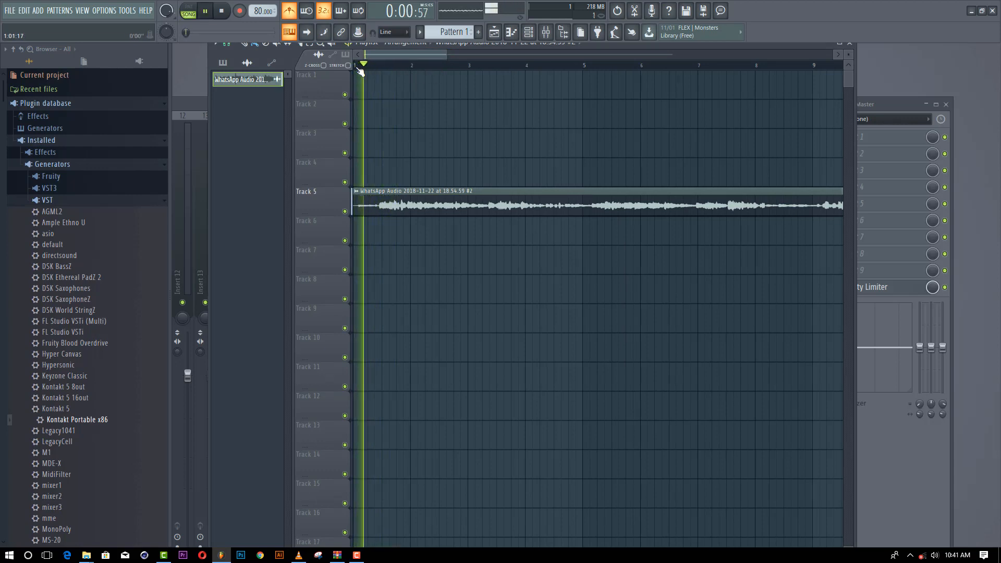
{"action": "key", "text": "space"}
{"action": "key", "text": "space"}
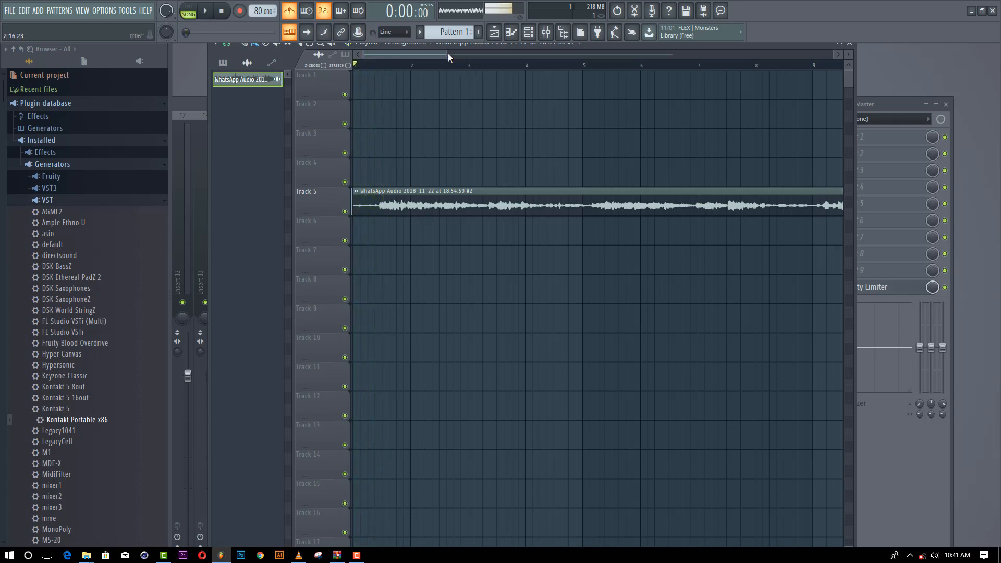
{"action": "key", "text": "space"}
{"action": "left_click_drag", "start_coordinate": [448, 53], "coordinate": [366, 77]}
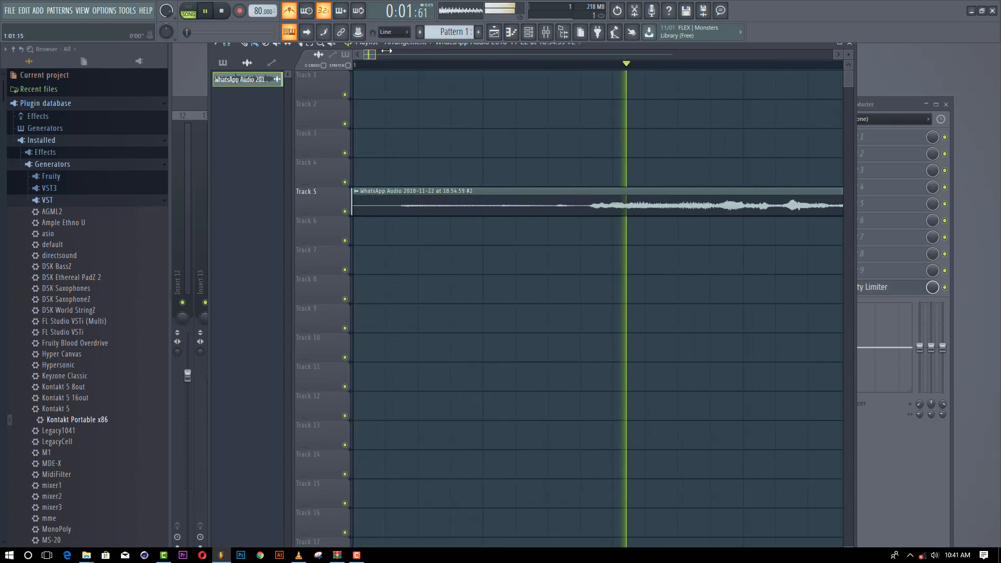
{"action": "left_click_drag", "start_coordinate": [369, 55], "coordinate": [463, 40]}
{"action": "left_click", "coordinate": [529, 65]}
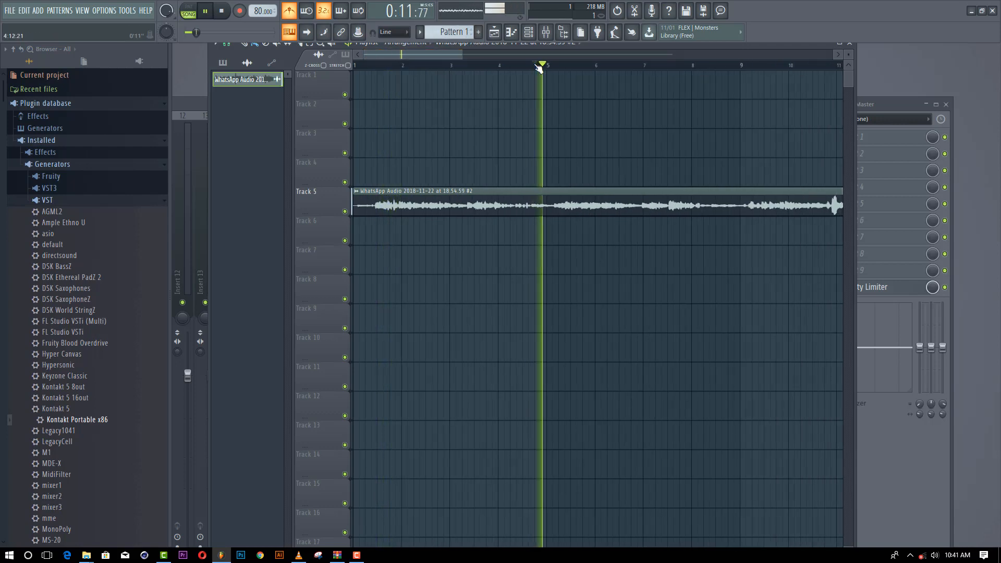
{"action": "left_click", "coordinate": [491, 65]}
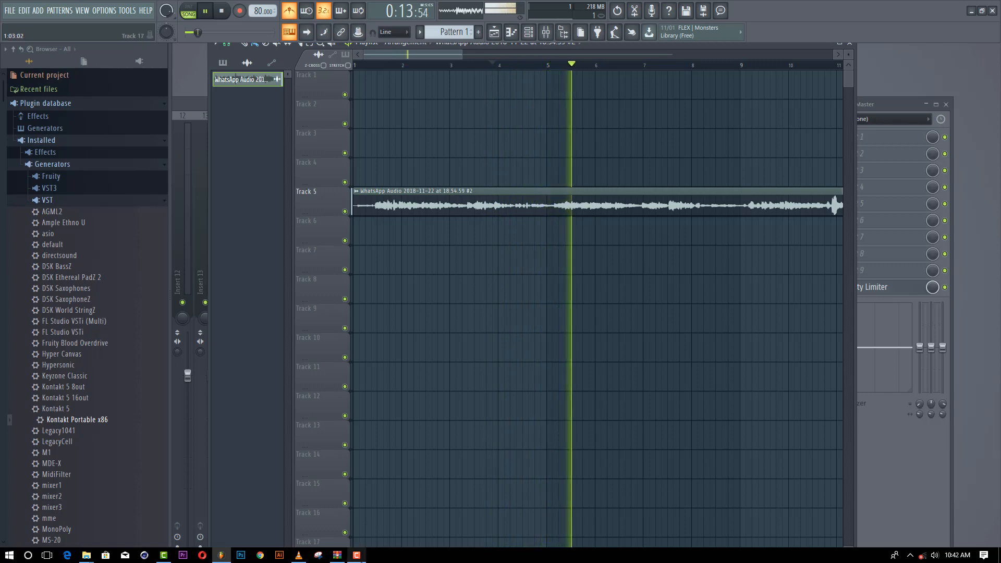
{"action": "left_click", "coordinate": [360, 557]}
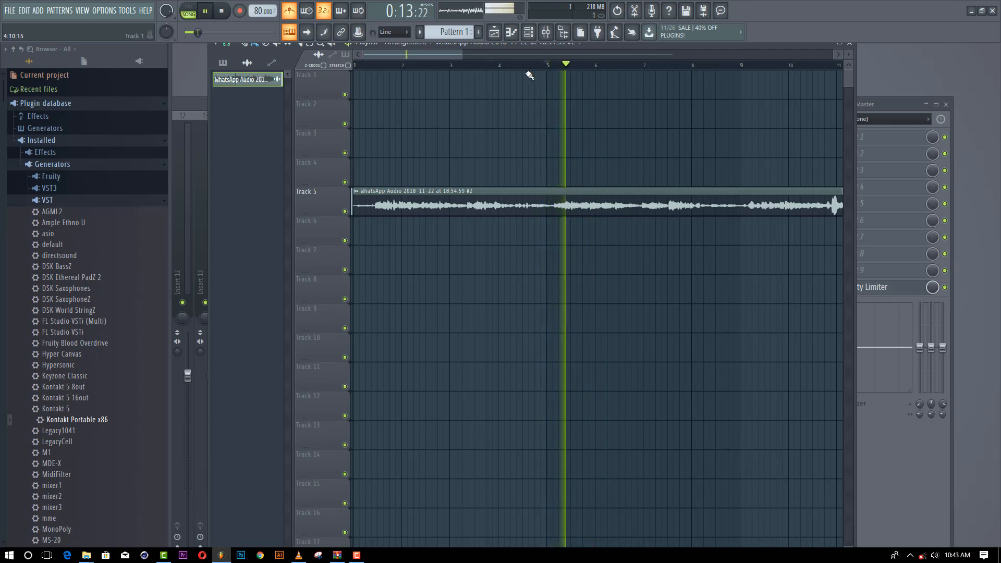
Play the Track 5 clip from around bar 4 to locate a phrase start, then stop playback
{"action": "left_click", "coordinate": [491, 65]}
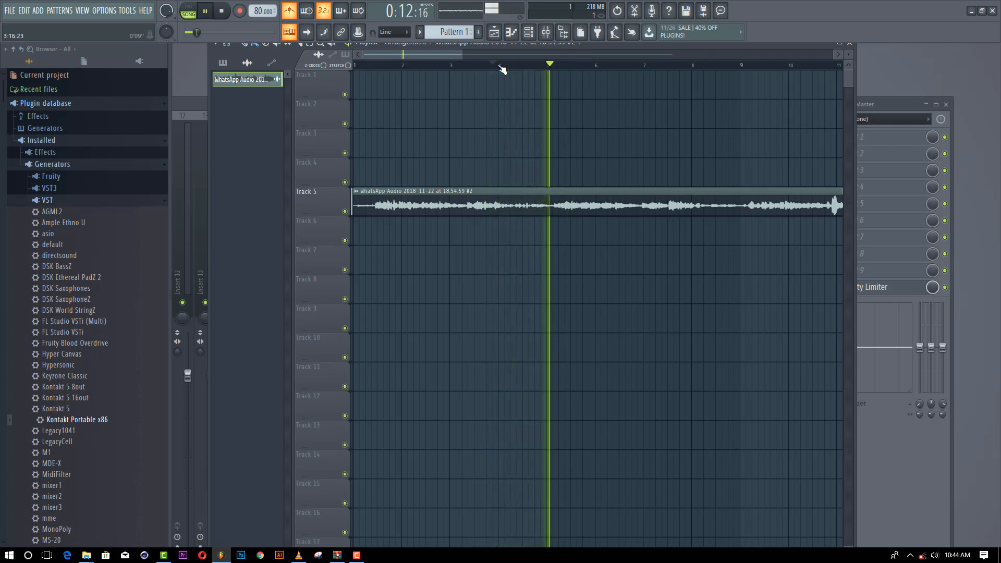
{"action": "left_click_drag", "start_coordinate": [459, 54], "coordinate": [421, 52]}
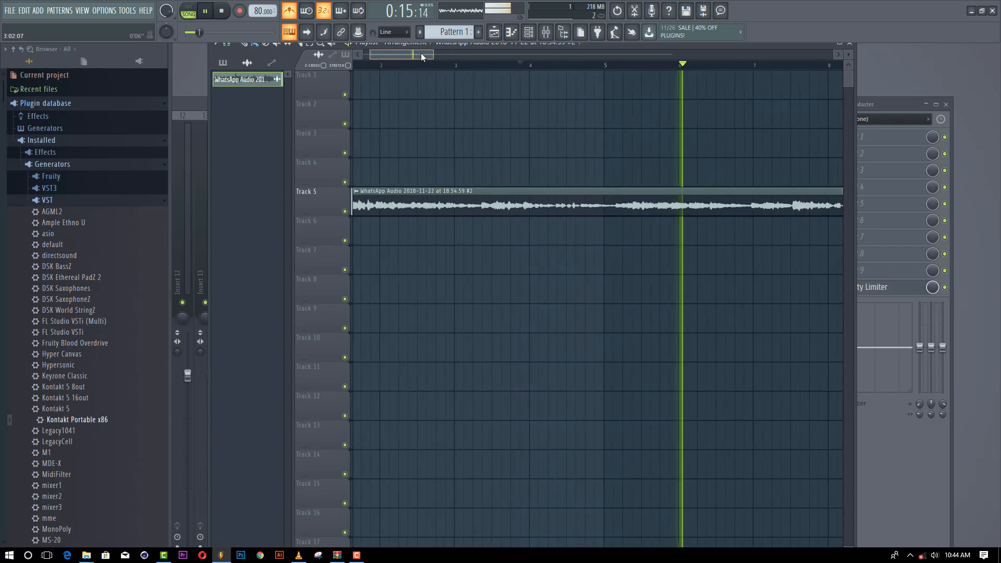
{"action": "left_click", "coordinate": [566, 65]}
{"action": "left_click", "coordinate": [566, 66]}
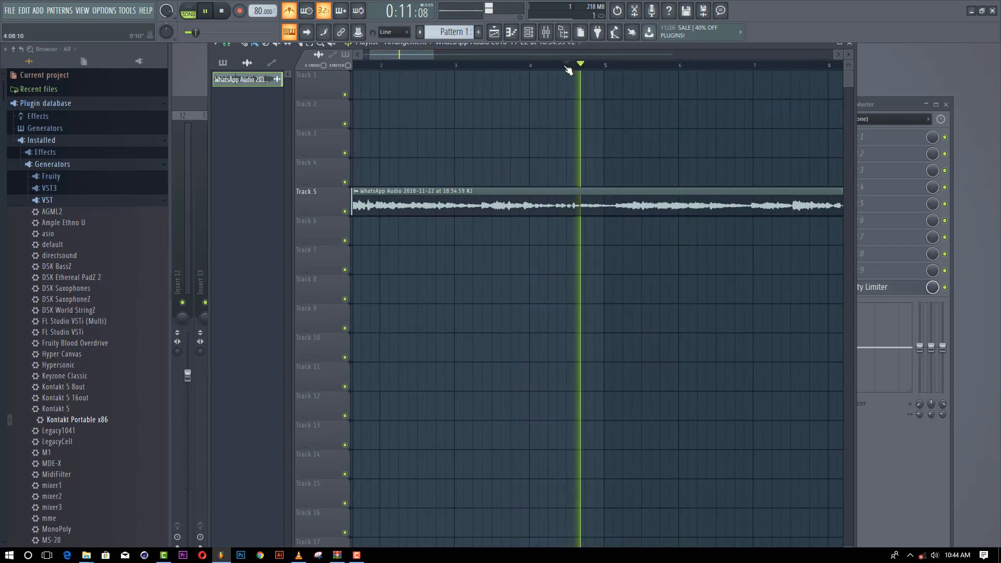
{"action": "key", "text": "space"}
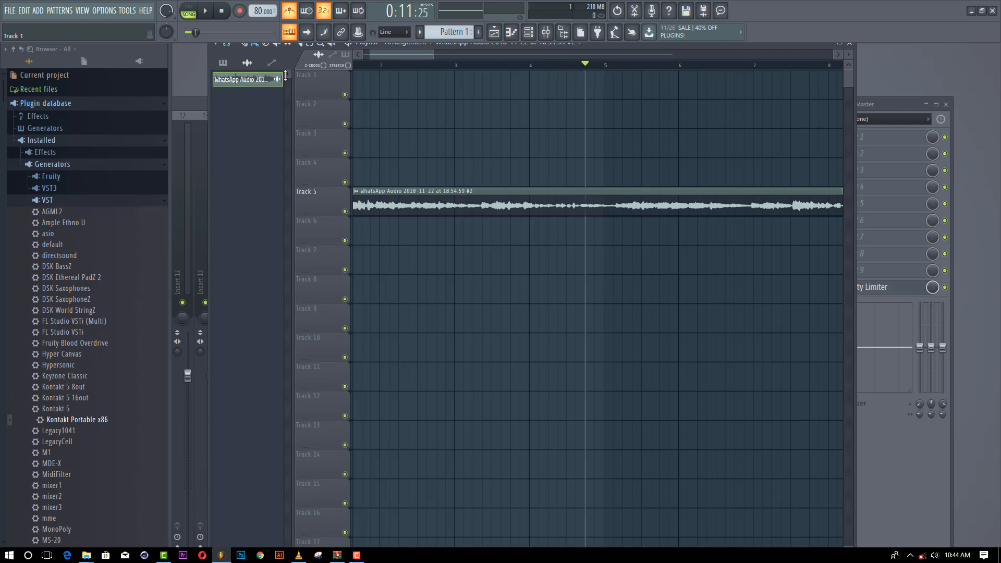
Try slicing the Track 5 clip at the playhead just before bar 5, undo the slice and replay the spot
{"action": "left_click_drag", "start_coordinate": [433, 54], "coordinate": [401, 52]}
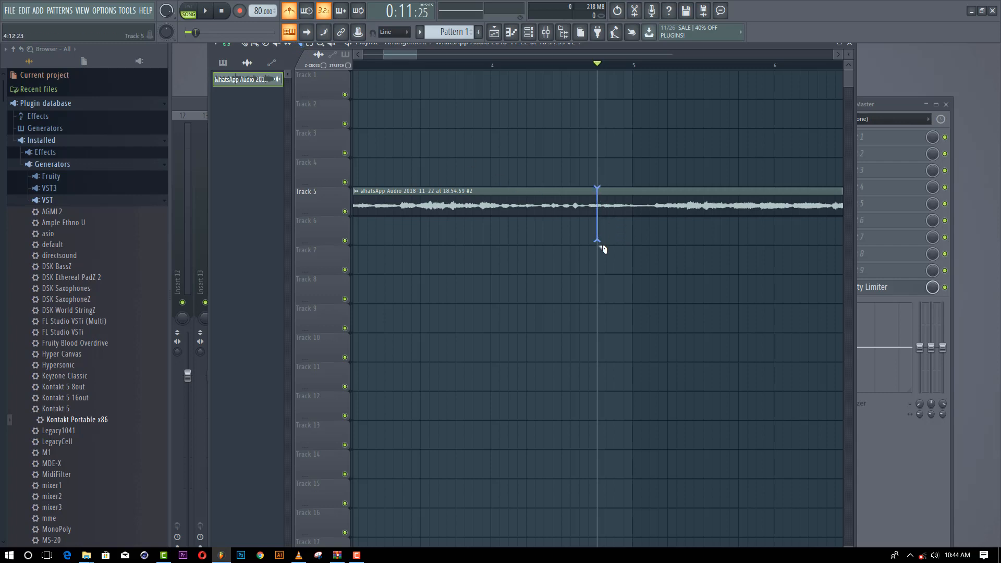
{"action": "key", "text": "space"}
{"action": "key", "text": "space"}
{"action": "key", "text": "space"}
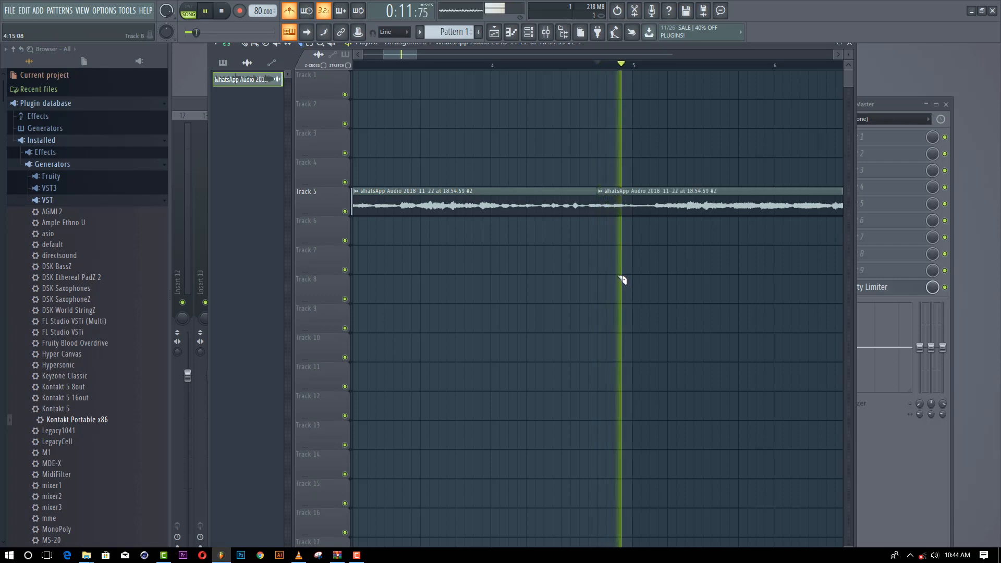
{"action": "key", "text": "ctrl+z"}
{"action": "key", "text": "space"}
{"action": "key", "text": "space"}
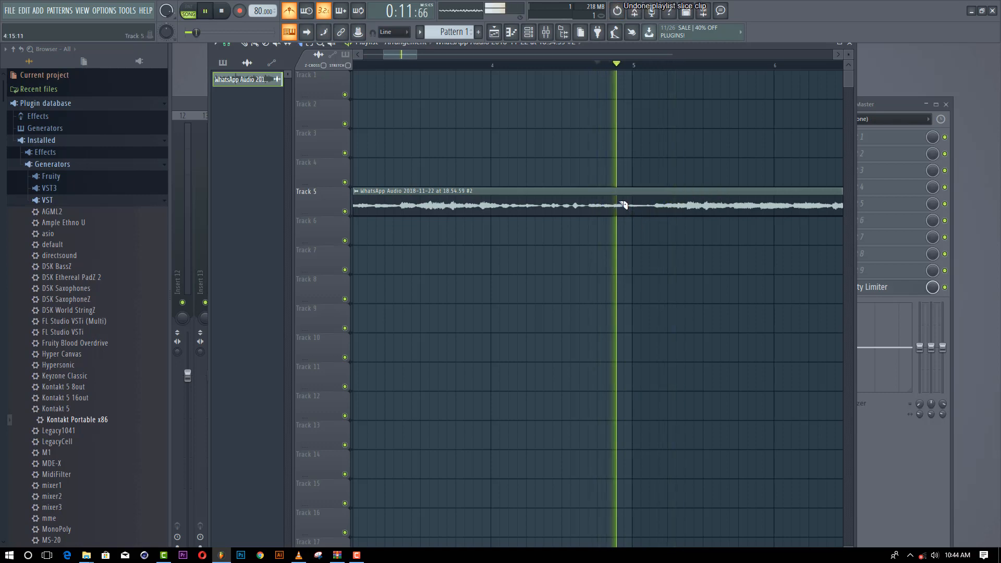
{"action": "key", "text": "space"}
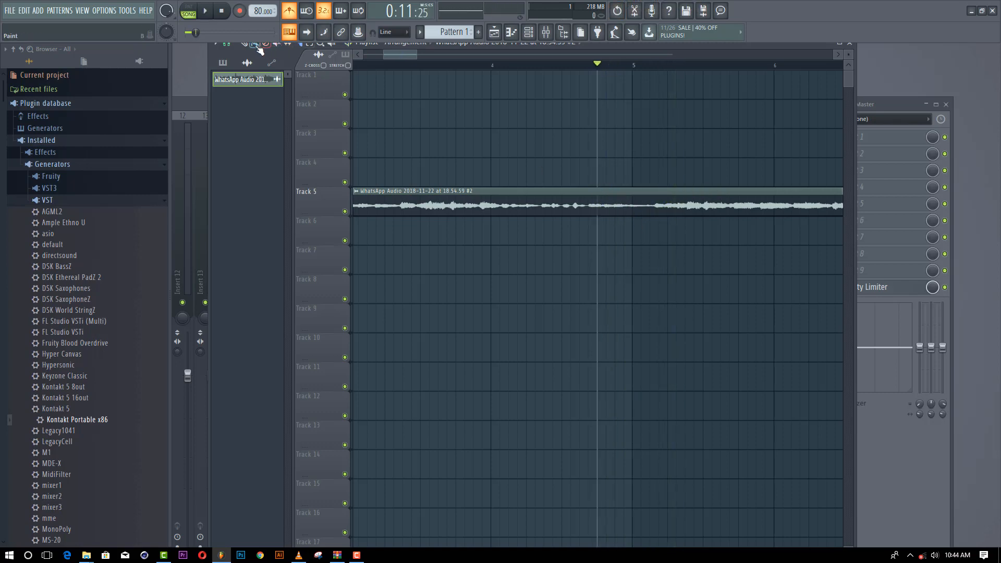
Set the playlist snap to none, slice the Track 5 clip slightly after the playhead before bar 5, and play across the cut
{"action": "left_click", "coordinate": [231, 45]}
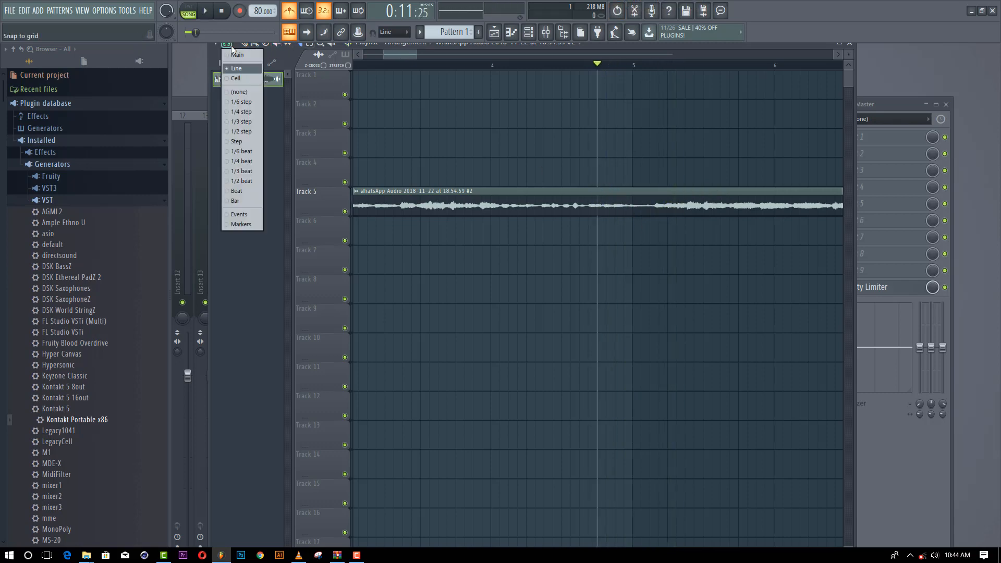
{"action": "left_click", "coordinate": [242, 91]}
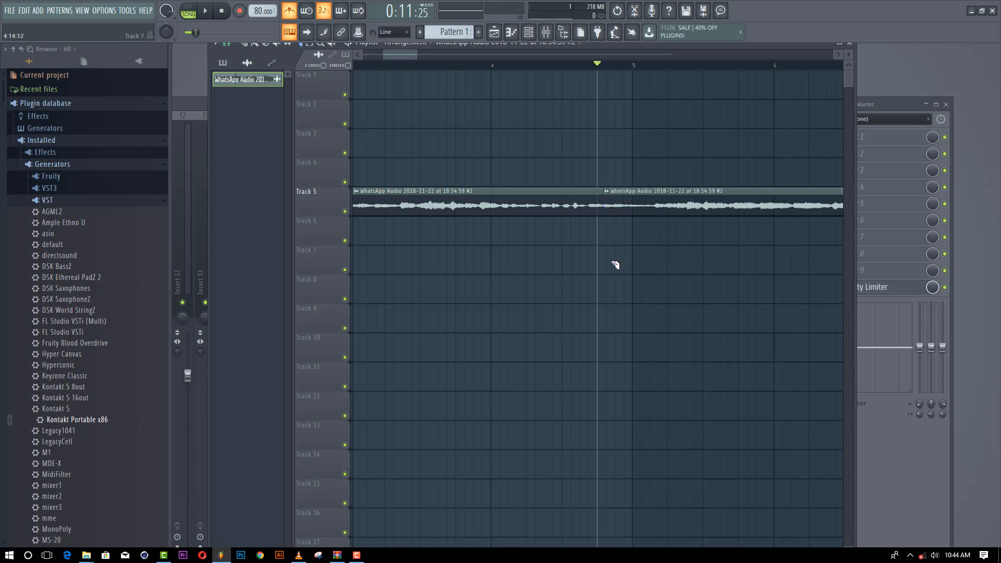
{"action": "key", "text": "space"}
{"action": "key", "text": "space"}
{"action": "key", "text": "space"}
{"action": "key", "text": "space"}
{"action": "key", "text": "space"}
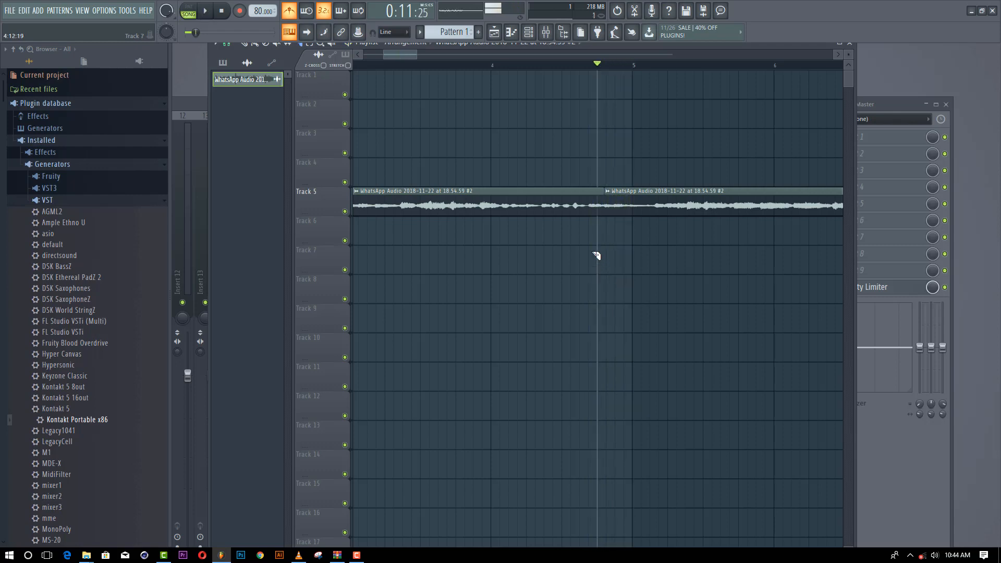
{"action": "key", "text": "space"}
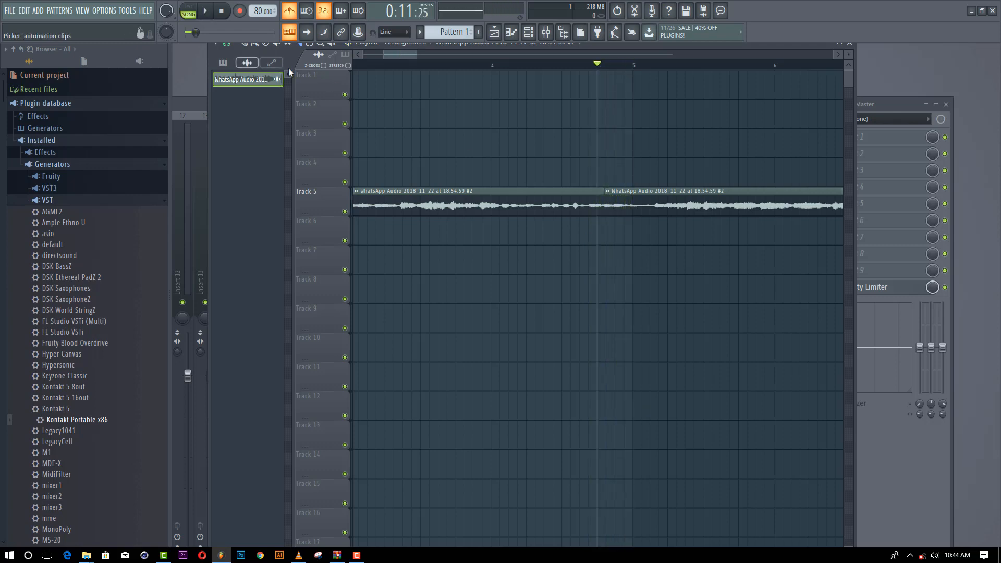
Mute Track 5 and move its second, longer slice to the start of Track 6
{"action": "left_click_drag", "start_coordinate": [417, 55], "coordinate": [811, 55]}
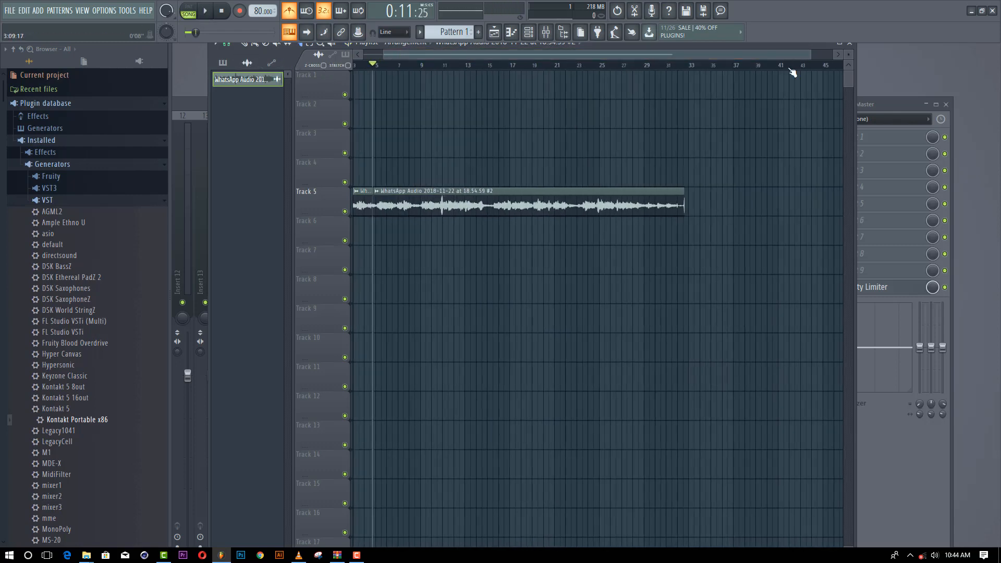
{"action": "left_click", "coordinate": [345, 212]}
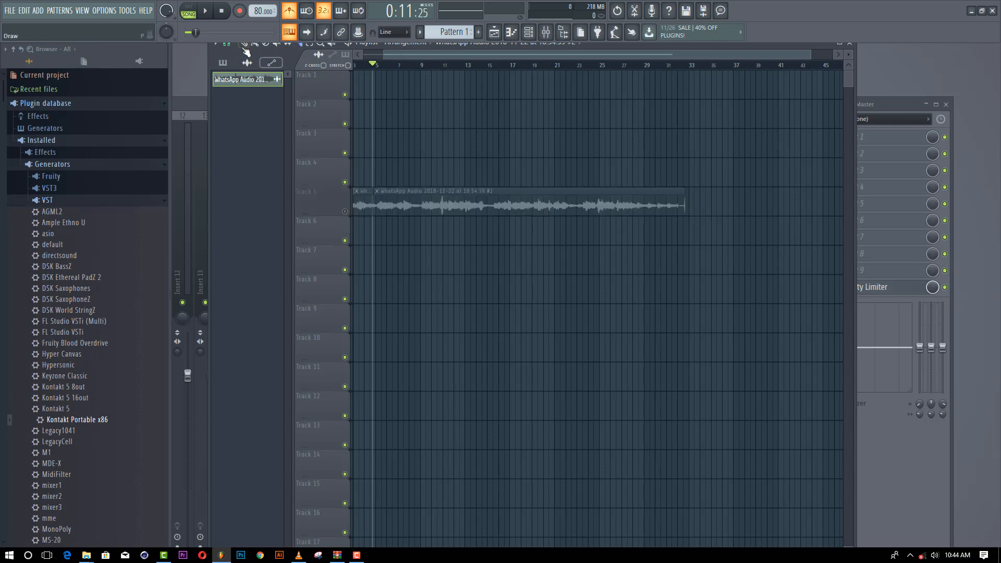
{"action": "left_click_drag", "start_coordinate": [437, 186], "coordinate": [434, 249]}
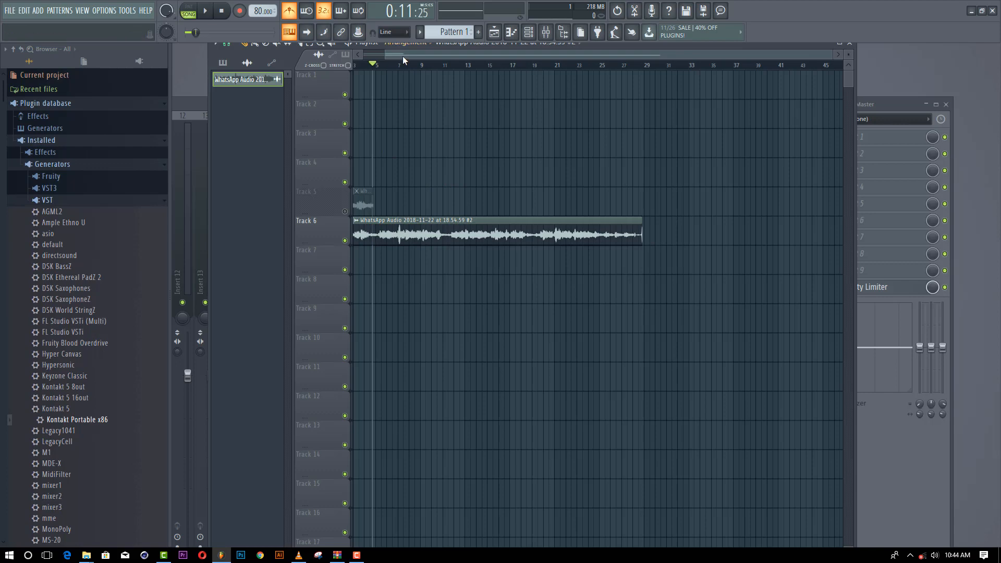
Set the playlist snap back to Line and mark the first two bars as the playback loop range
{"action": "left_click_drag", "start_coordinate": [402, 55], "coordinate": [384, 55]}
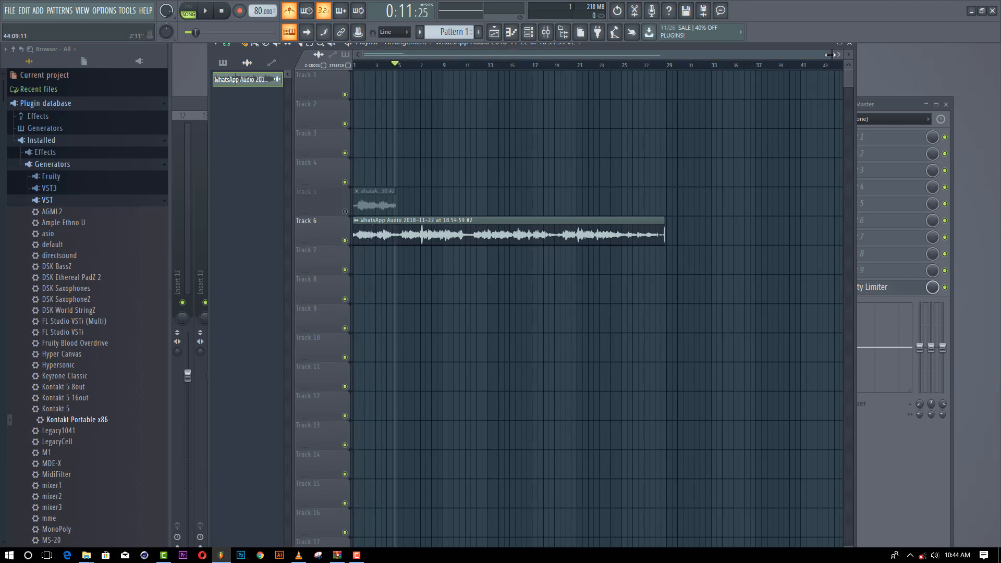
{"action": "left_click_drag", "start_coordinate": [830, 55], "coordinate": [513, 63]}
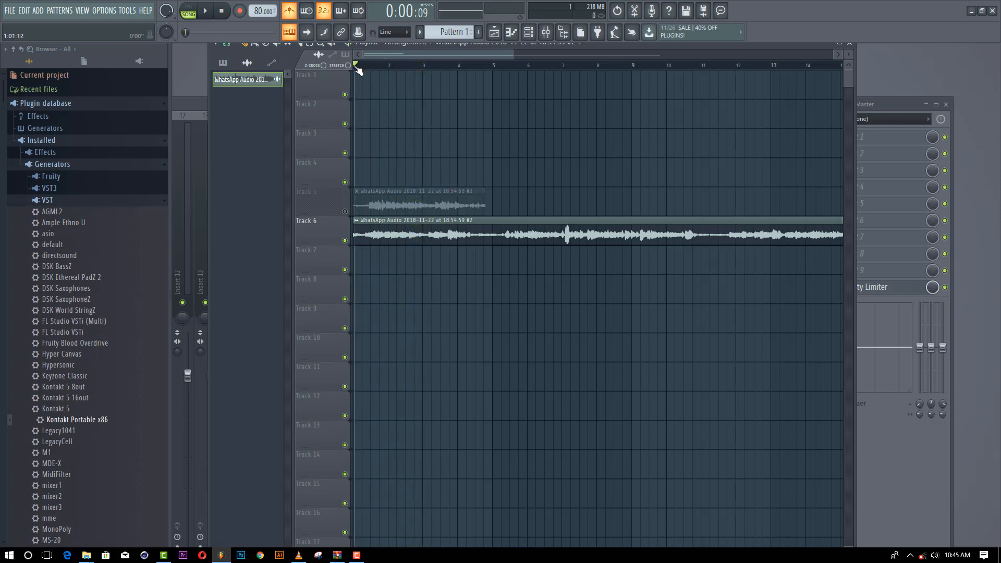
{"action": "left_click_drag", "start_coordinate": [359, 70], "coordinate": [425, 78]}
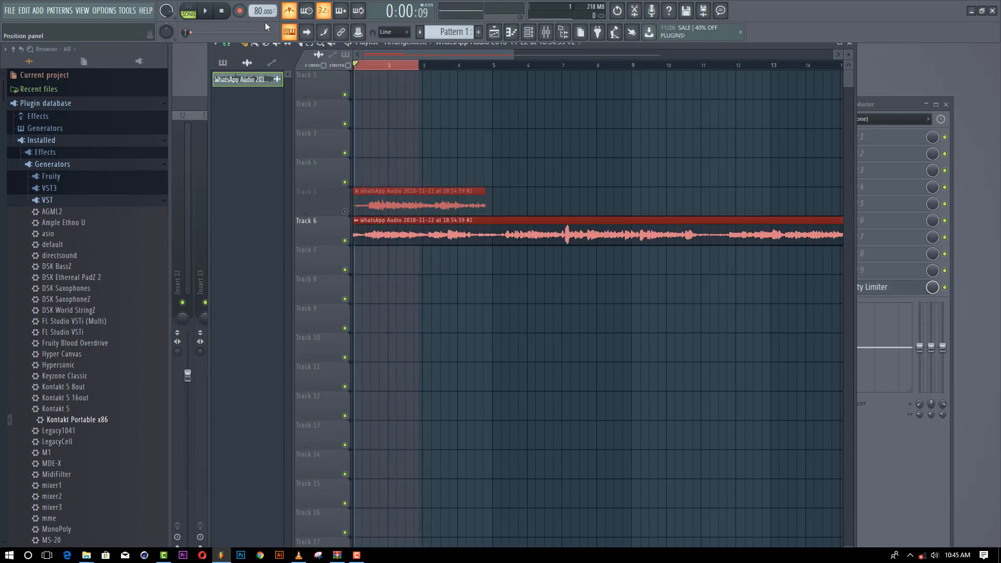
{"action": "left_click", "coordinate": [229, 44]}
{"action": "left_click", "coordinate": [238, 71]}
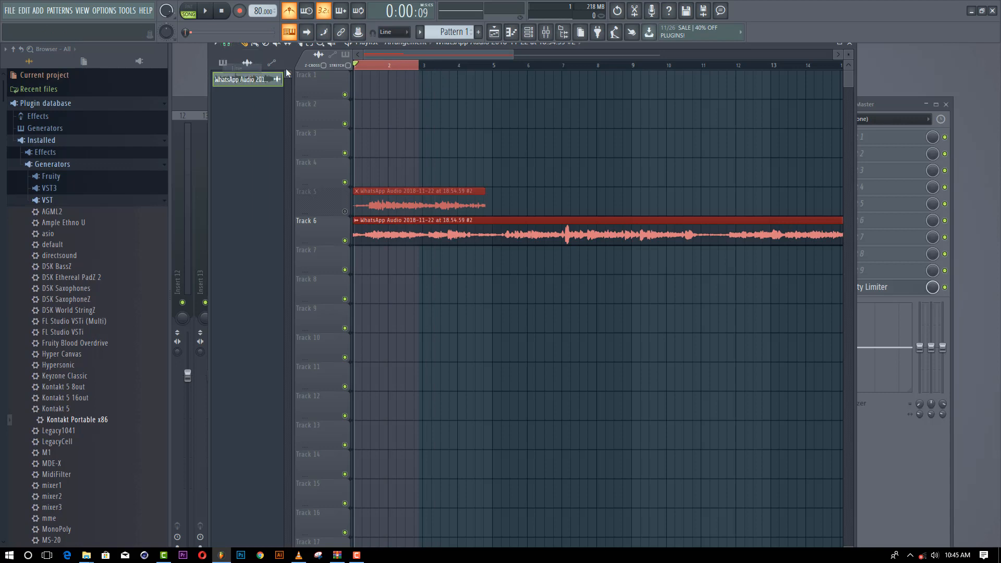
{"action": "left_click", "coordinate": [355, 68]}
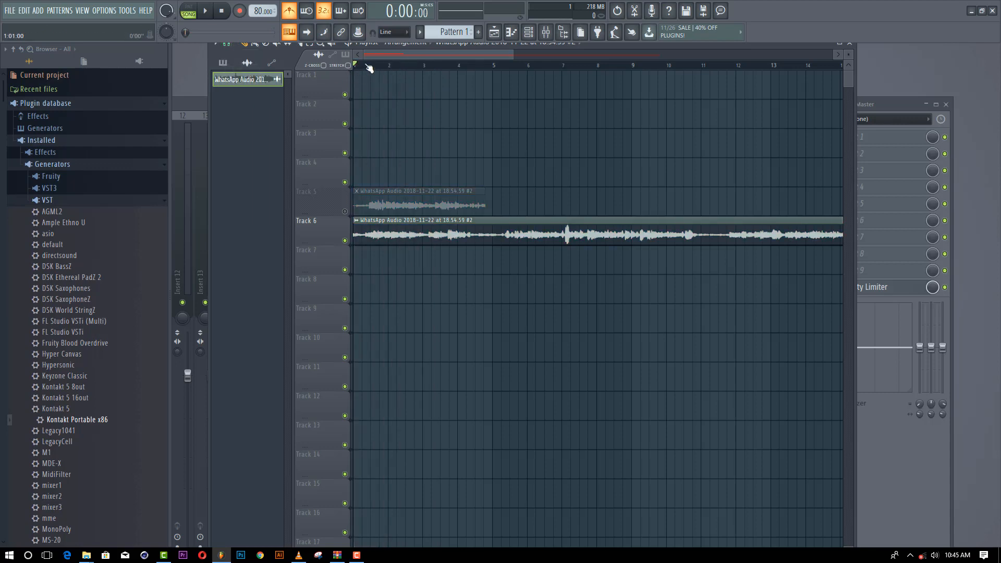
{"action": "left_click_drag", "start_coordinate": [357, 69], "coordinate": [401, 79]}
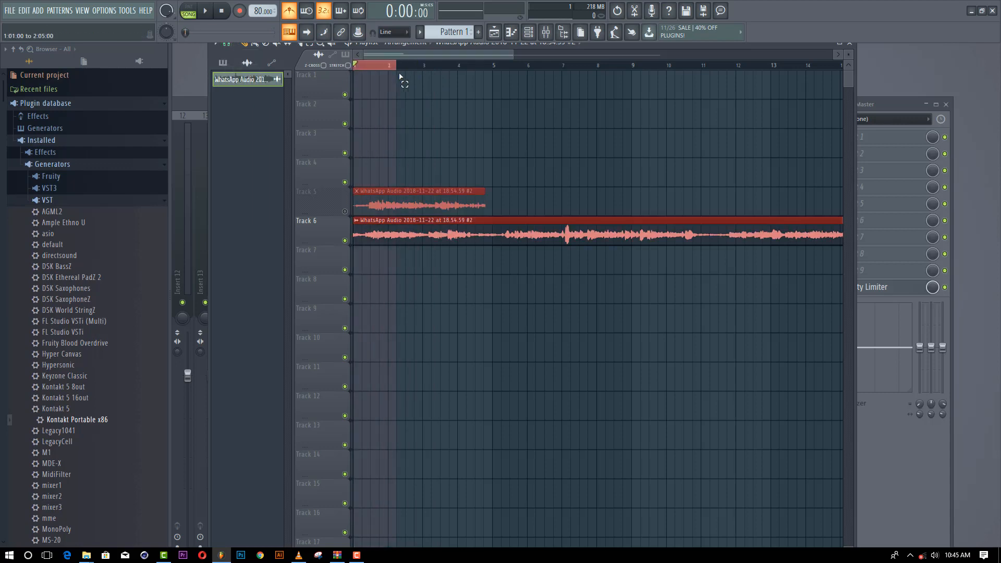
Play the looped bars against the metronome while trying project tempos of 90 and 89 BPM, then set 88 BPM
{"action": "right_click", "coordinate": [478, 127]}
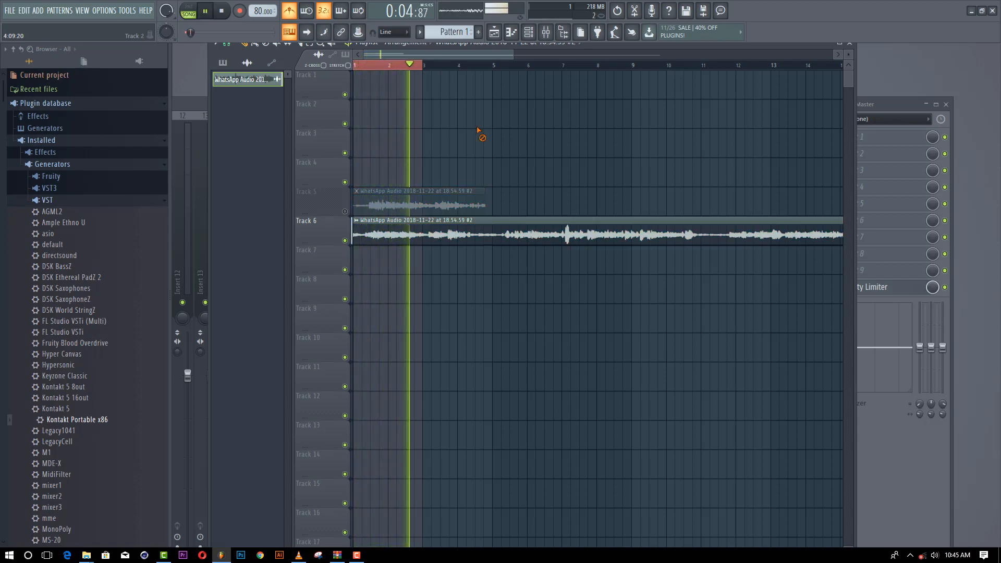
{"action": "key", "text": "space"}
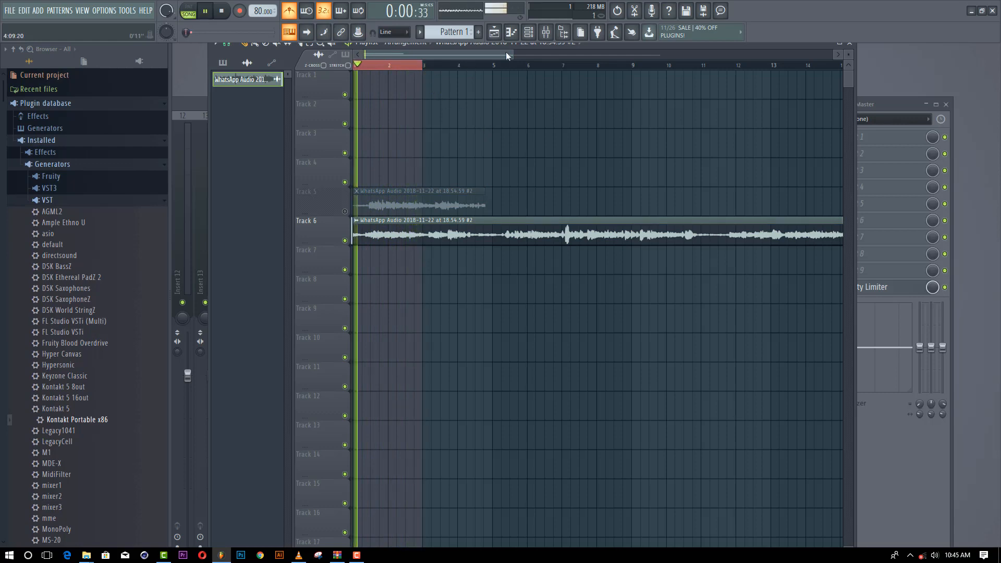
{"action": "left_click_drag", "start_coordinate": [508, 55], "coordinate": [459, 56]}
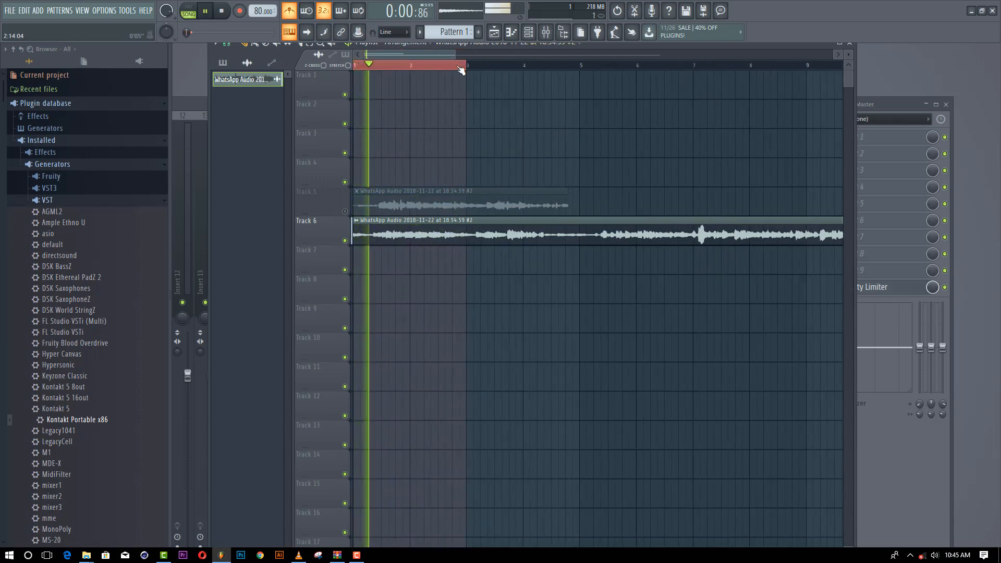
{"action": "key", "text": "space"}
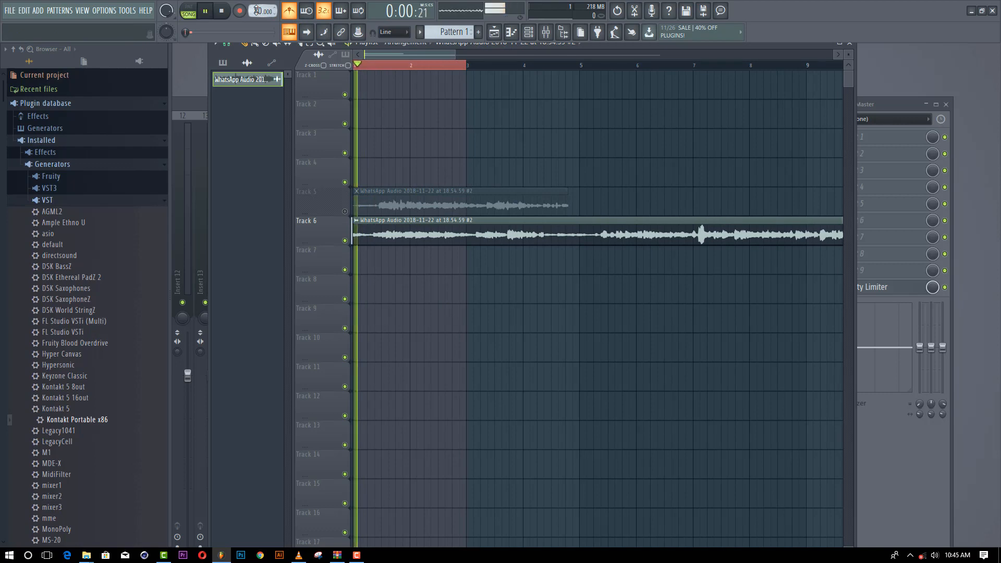
{"action": "left_click_drag", "start_coordinate": [256, 10], "coordinate": [257, 3]}
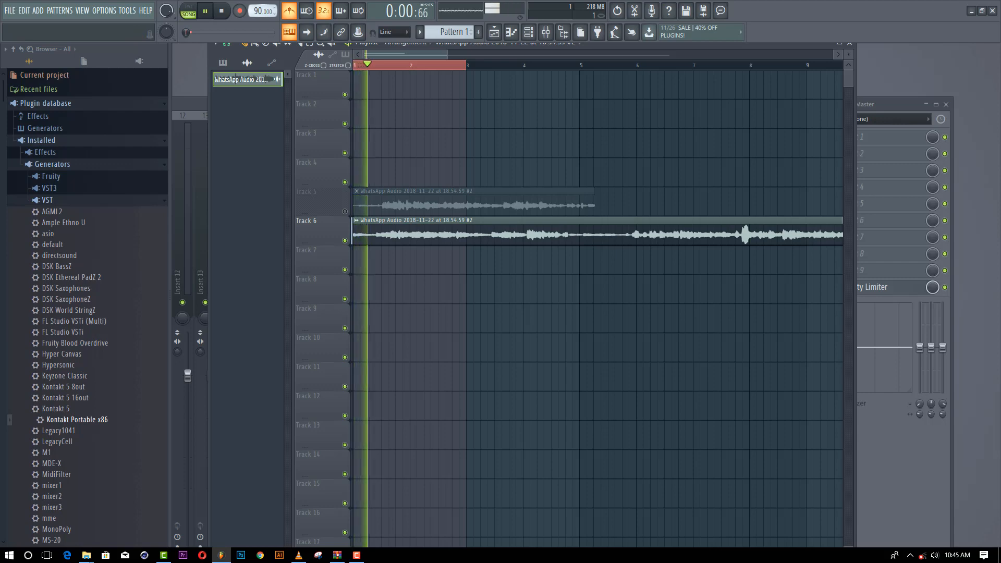
{"action": "left_click_drag", "start_coordinate": [258, 10], "coordinate": [258, 11]}
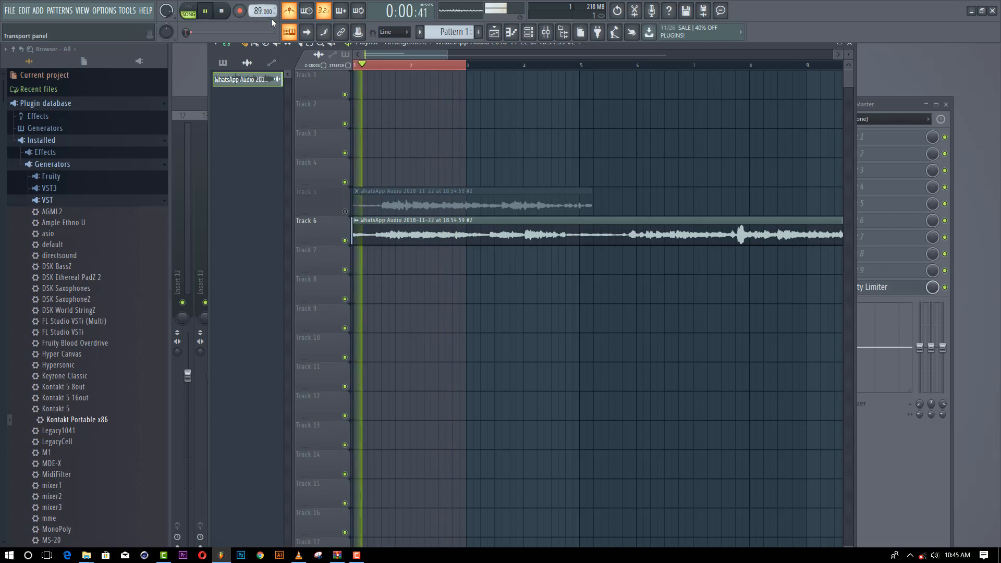
{"action": "left_click_drag", "start_coordinate": [259, 11], "coordinate": [259, 14]}
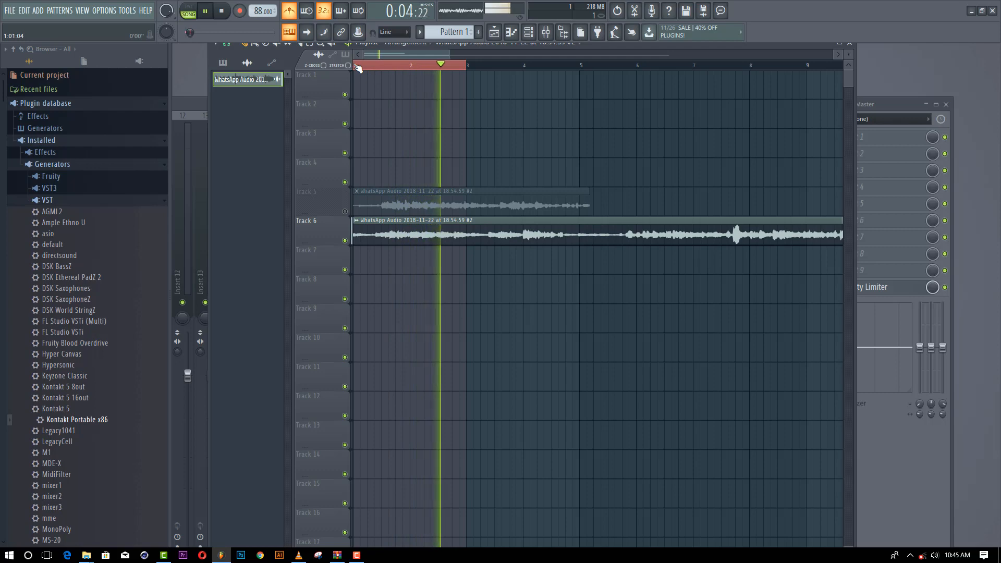
Re-mark the loop range from bar 1 to just past bar 3, listen to the timing at 88 BPM and stop playback
{"action": "left_click_drag", "start_coordinate": [359, 68], "coordinate": [474, 85]}
{"action": "left_click", "coordinate": [510, 122]}
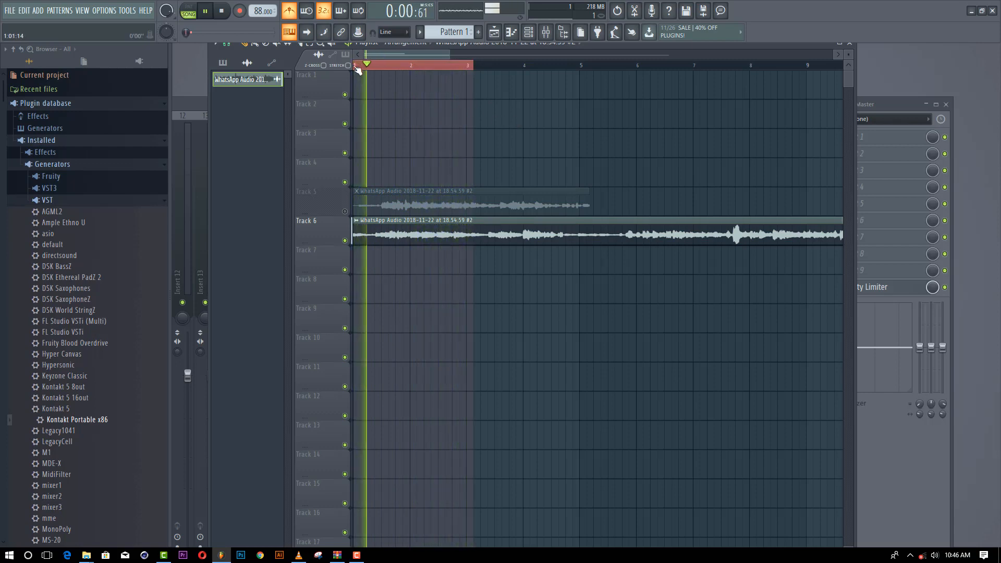
{"action": "left_click_drag", "start_coordinate": [353, 64], "coordinate": [504, 100]}
{"action": "key", "text": "space"}
Hide the playlist, show all channels in the channel rack and insert an FL Keys channel between Kick and Clap
{"action": "key", "text": "F5"}
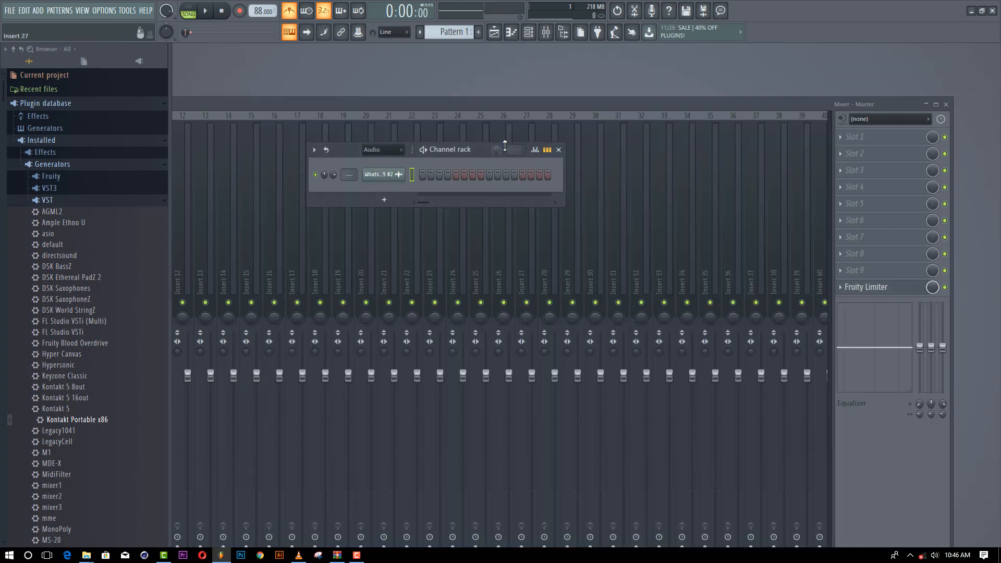
{"action": "left_click", "coordinate": [381, 149]}
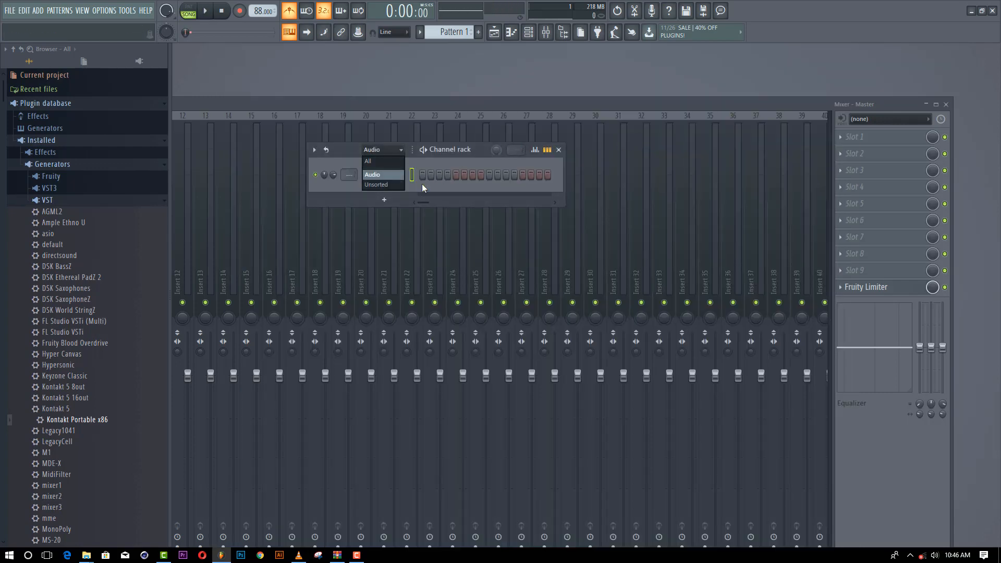
{"action": "left_click", "coordinate": [383, 162]}
{"action": "right_click", "coordinate": [385, 197]}
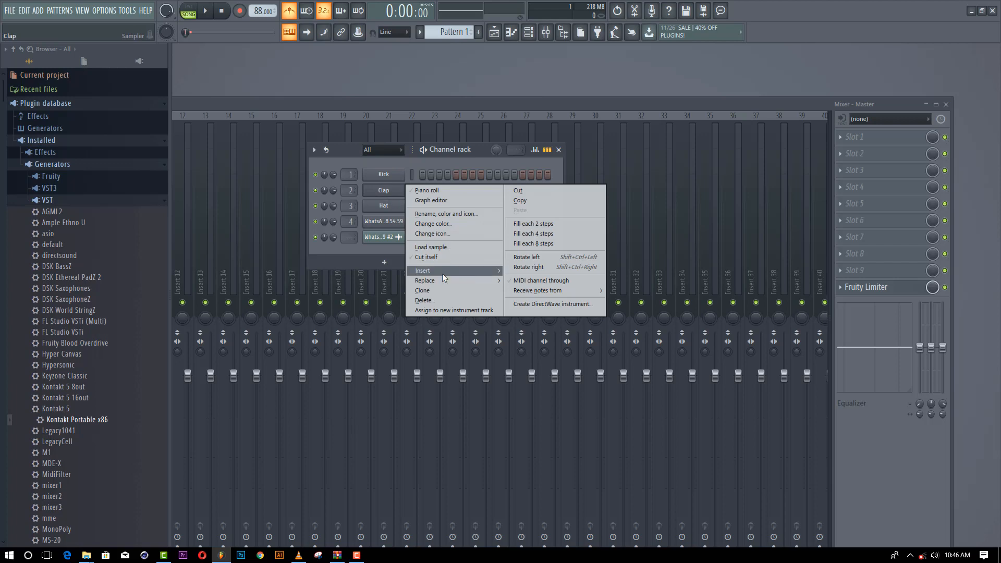
{"action": "mouse_move", "coordinate": [448, 271]}
{"action": "left_click", "coordinate": [546, 166]}
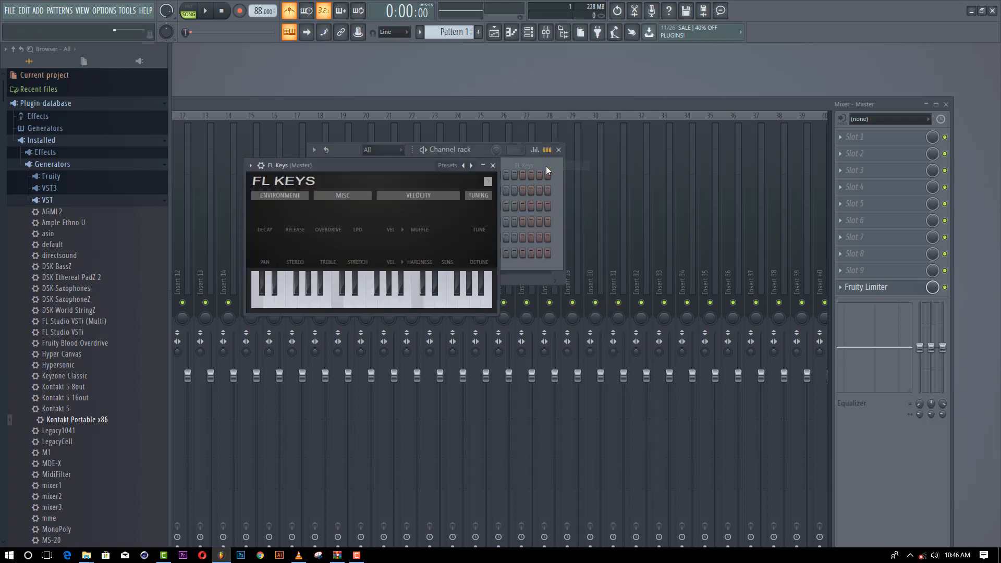
Play test notes on the FL Keys grand piano and bring the channel rack to the front
{"action": "key", "text": "b"}
{"action": "key", "text": "m"}
{"action": "key", "text": "c"}
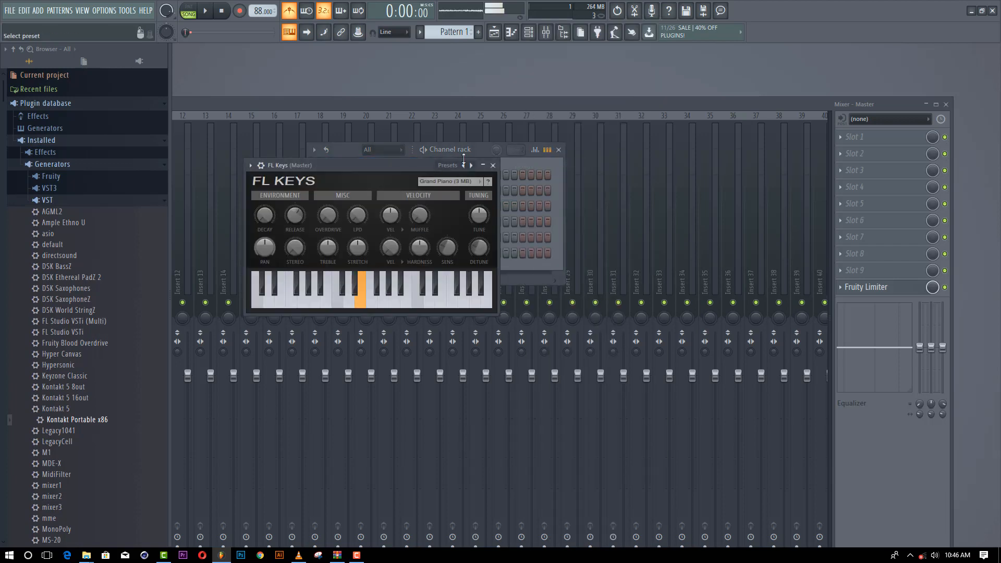
{"action": "key", "text": "b"}
{"action": "left_click", "coordinate": [483, 149]}
{"action": "key", "text": "b"}
{"action": "key", "text": "c"}
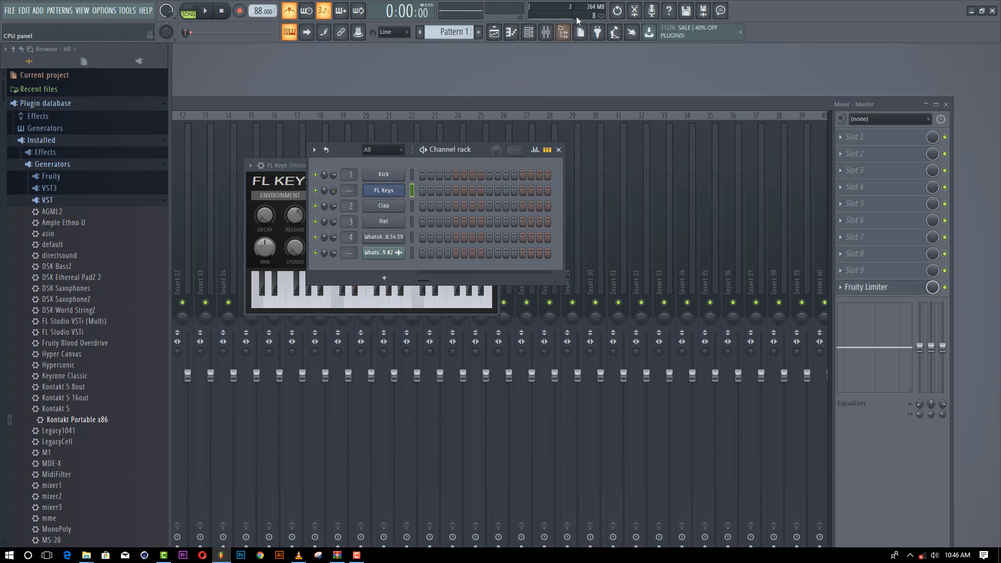
Place a Pattern 1 clip at bar 1 of playlist Track 7, briefly check playback and hide the playlist
{"action": "left_click", "coordinate": [493, 33]}
{"action": "left_click", "coordinate": [476, 47]}
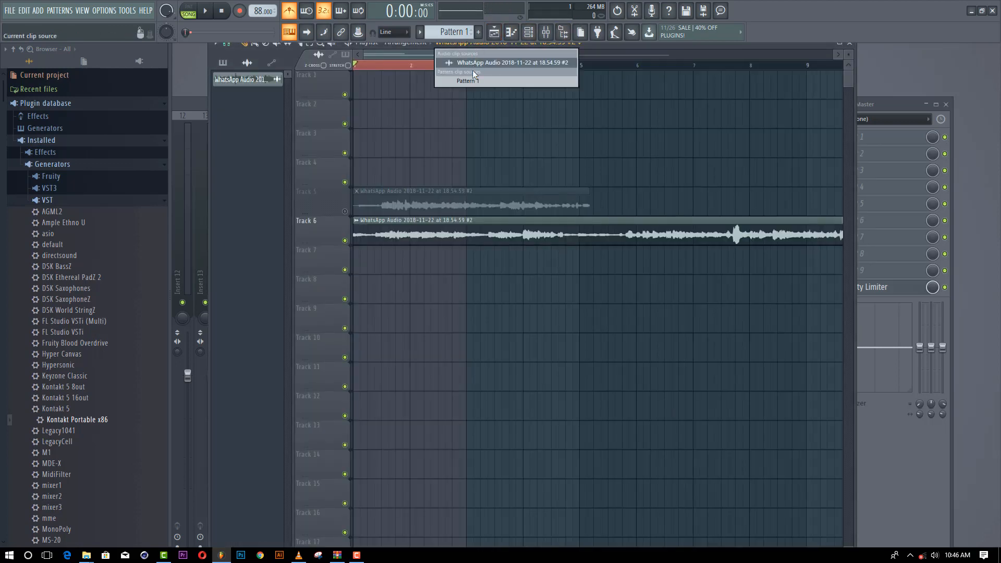
{"action": "left_click", "coordinate": [476, 77]}
{"action": "left_click", "coordinate": [377, 267]}
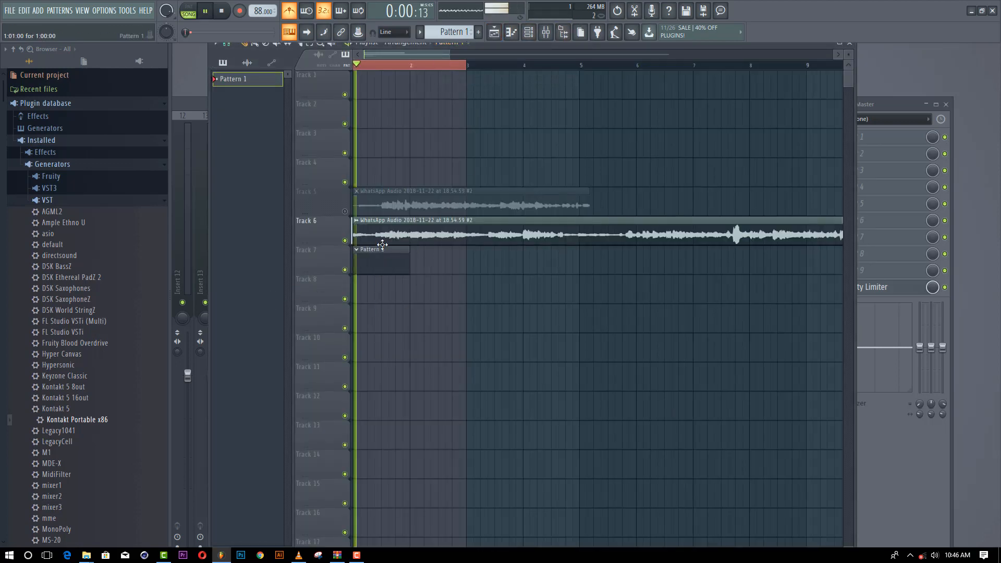
{"action": "key", "text": "space"}
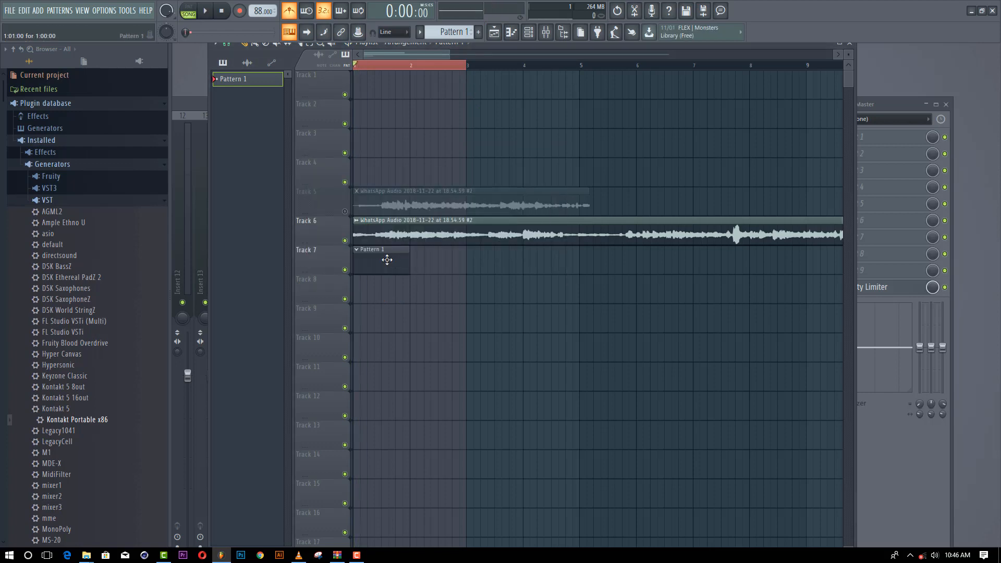
{"action": "key", "text": "F5"}
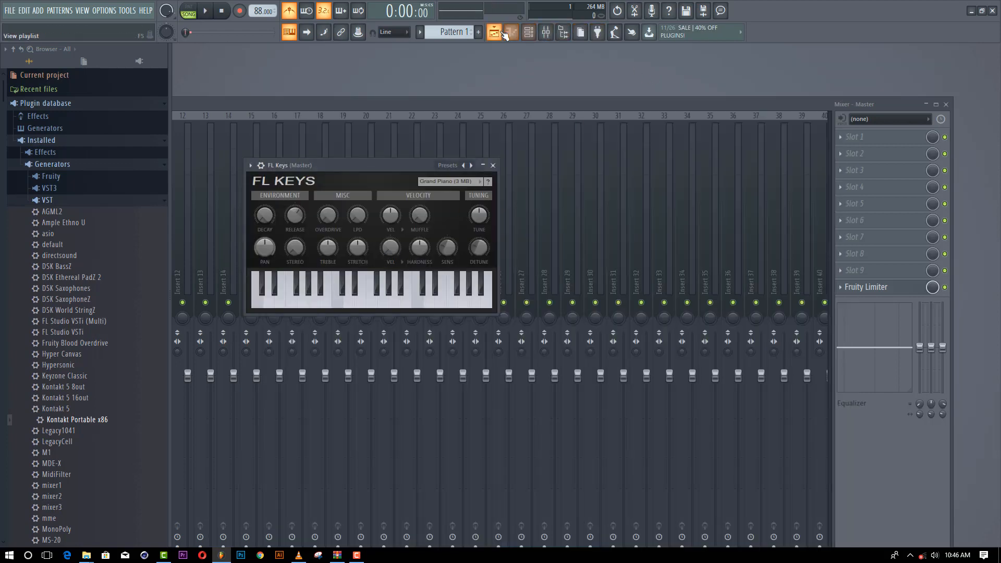
Open the FL Keys channel's piano roll and place staggered C#4, C#5 and G#5 notes in the first half of bar 1
{"action": "left_click", "coordinate": [532, 33]}
{"action": "right_click", "coordinate": [391, 191]}
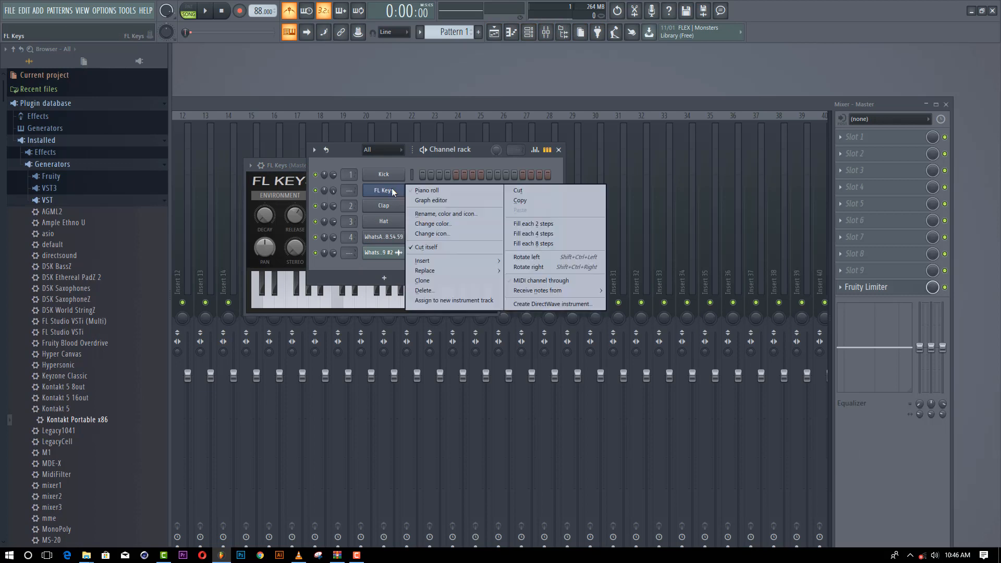
{"action": "left_click", "coordinate": [416, 191]}
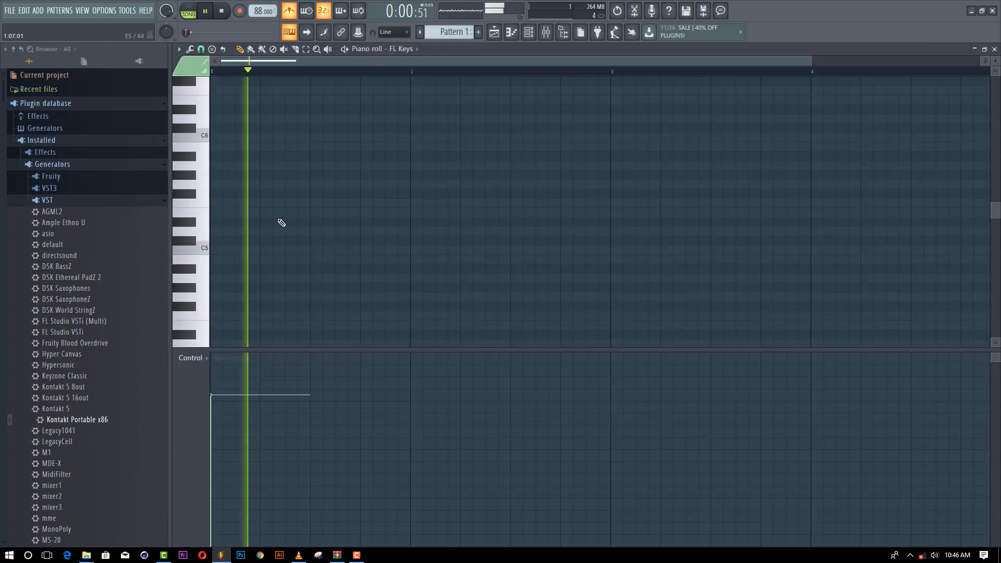
{"action": "scroll", "coordinate": [279, 221], "scroll_direction": "up", "scroll_amount": 1}
{"action": "left_click", "coordinate": [272, 194]}
{"action": "left_click_drag", "start_coordinate": [271, 194], "coordinate": [261, 186]}
{"action": "left_click_drag", "start_coordinate": [296, 137], "coordinate": [304, 119]}
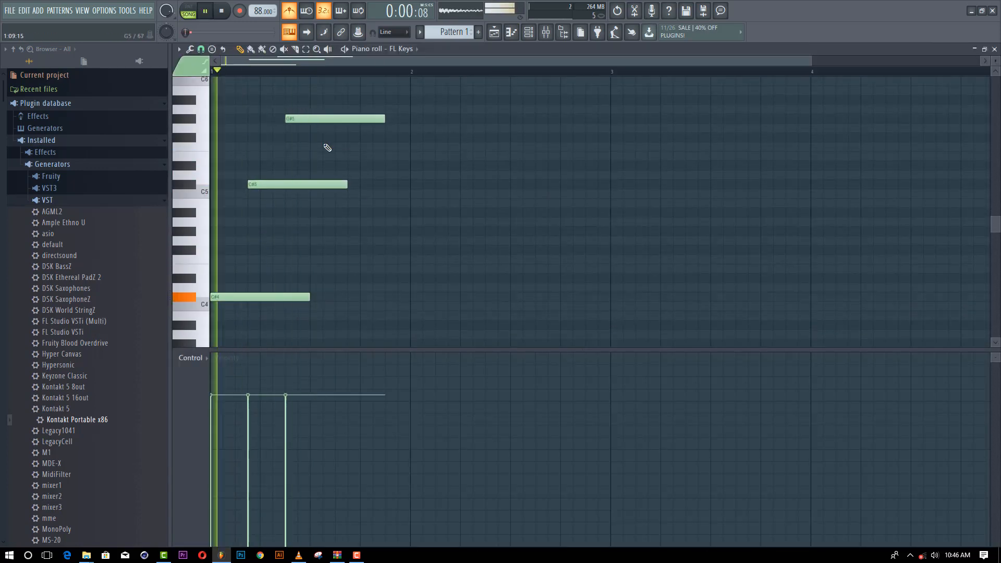
Add quarter-bar G#3, D#4 and G#4 notes rising through the second half of bar 1, checking them against playback
{"action": "scroll", "coordinate": [328, 208], "scroll_direction": "down", "scroll_amount": 2}
{"action": "left_click", "coordinate": [326, 334]}
{"action": "left_click_drag", "start_coordinate": [327, 334], "coordinate": [334, 266]}
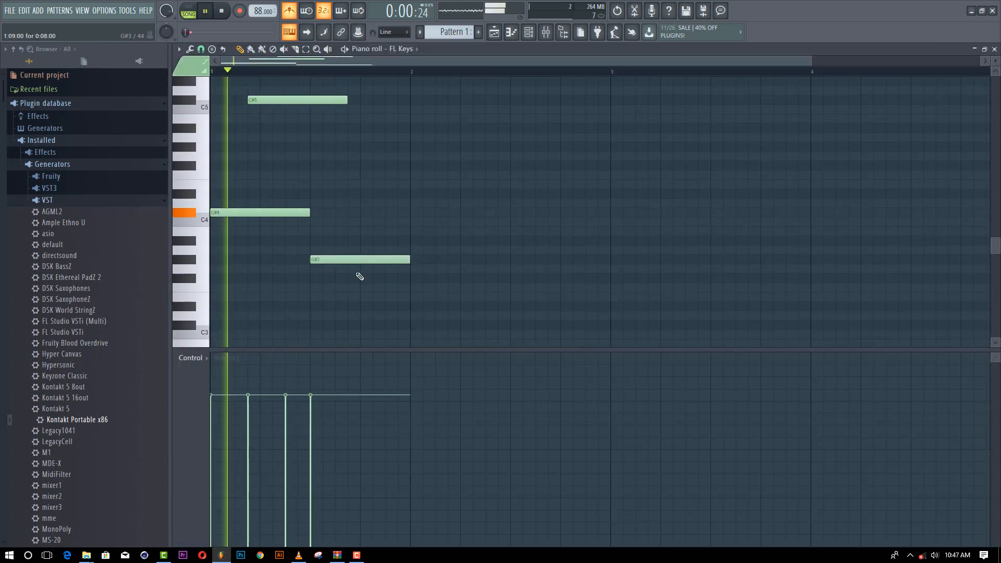
{"action": "key", "text": "space"}
{"action": "key", "text": "space"}
{"action": "left_click_drag", "start_coordinate": [403, 288], "coordinate": [348, 294]}
{"action": "key", "text": "space"}
{"action": "mouse_move", "coordinate": [340, 260]}
{"action": "left_mouse_down"}
{"action": "mouse_move", "coordinate": [337, 246]}
{"action": "mouse_move", "coordinate": [352, 249]}
{"action": "mouse_move", "coordinate": [352, 221]}
{"action": "mouse_move", "coordinate": [385, 175]}
{"action": "left_mouse_up"}
{"action": "key", "text": "space"}
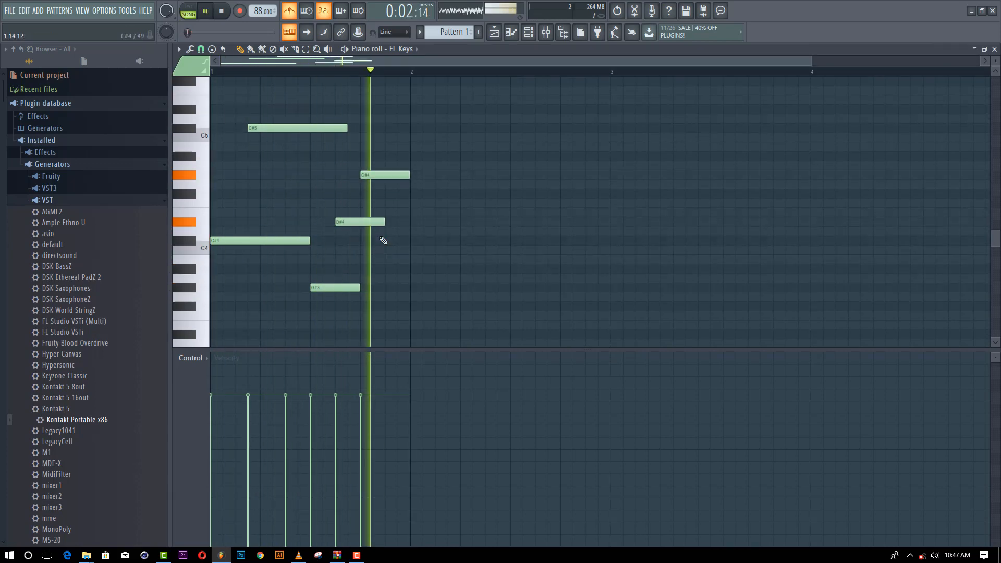
Add an A#4 note after the G#4 at the end of bar 1 and audition it
{"action": "left_click", "coordinate": [400, 137]}
{"action": "key", "text": "space"}
{"action": "left_click_drag", "start_coordinate": [399, 136], "coordinate": [392, 156]}
{"action": "key", "text": "space"}
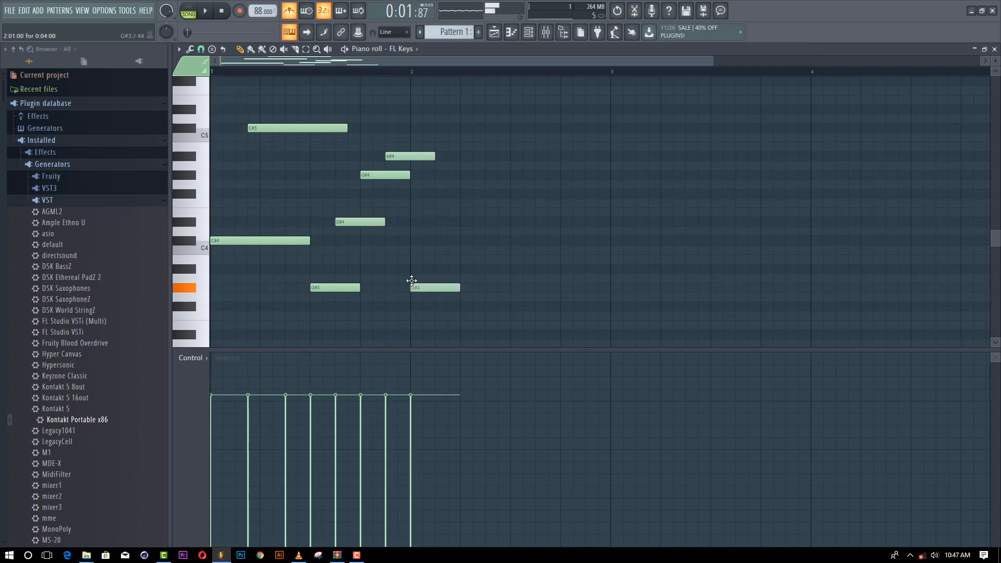
Settle the bass note at the start of bar 2 on A#3 with a length of six steps
{"action": "left_click_drag", "start_coordinate": [445, 288], "coordinate": [434, 306]}
{"action": "key", "text": "space"}
{"action": "left_click_drag", "start_coordinate": [459, 307], "coordinate": [483, 307]}
{"action": "key", "text": "space"}
{"action": "key", "text": "space"}
{"action": "scroll", "coordinate": [437, 292], "scroll_direction": "down", "scroll_amount": 2}
{"action": "left_click_drag", "start_coordinate": [426, 251], "coordinate": [437, 212]}
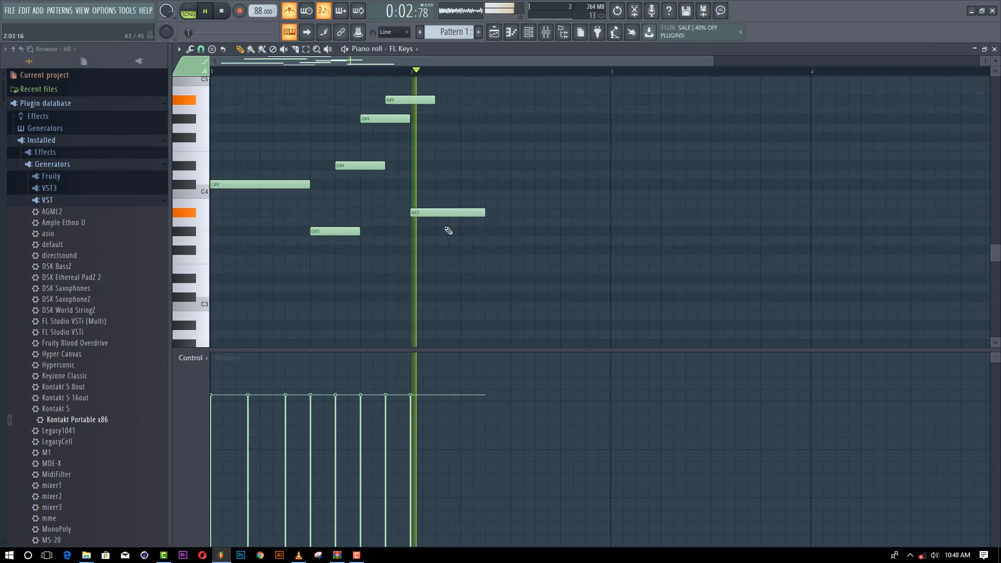
Add A#4 and G4 notes above the A#3 in bar 2 and an F#3 bass note at its midpoint
{"action": "scroll", "coordinate": [448, 228], "scroll_direction": "up", "scroll_amount": 2}
{"action": "left_click", "coordinate": [452, 128]}
{"action": "left_click_drag", "start_coordinate": [464, 128], "coordinate": [491, 183]}
{"action": "left_click", "coordinate": [490, 165]}
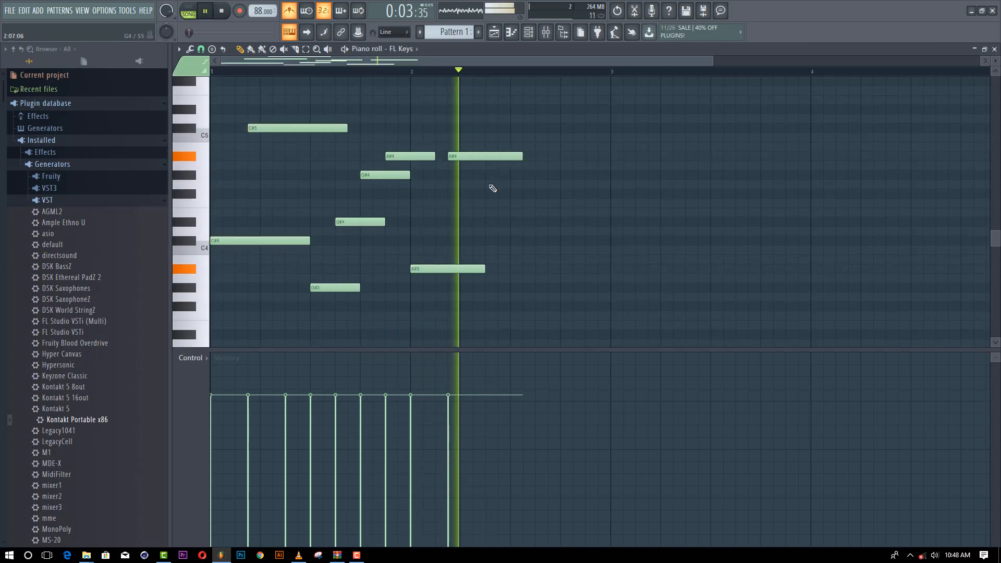
{"action": "left_click", "coordinate": [531, 306]}
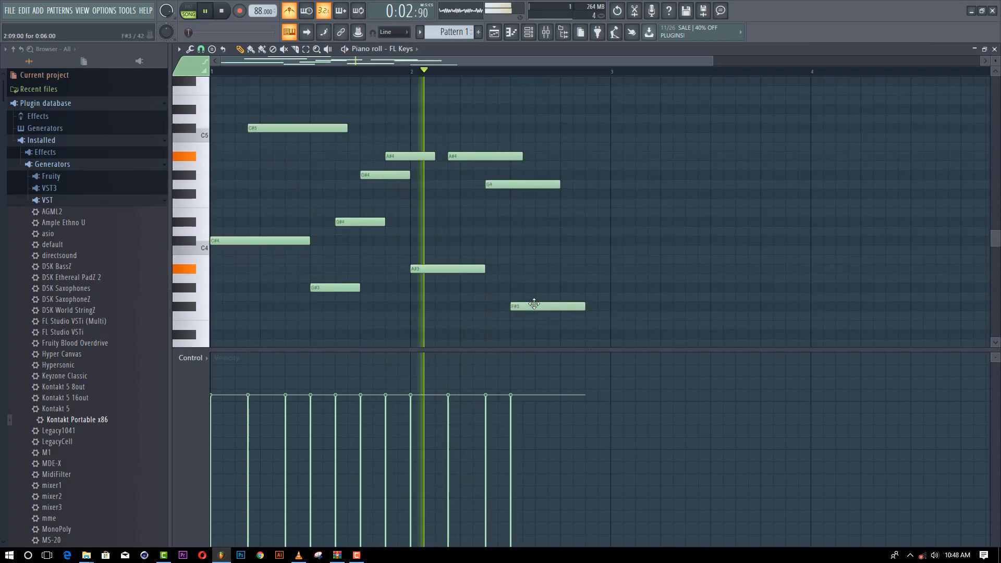
Complete bar 2 with F#4 and G#4 notes above the F#3, and repeat the two-bar phrase in bars 3 and 4
{"action": "left_click", "coordinate": [540, 287]}
{"action": "left_click_drag", "start_coordinate": [540, 288], "coordinate": [569, 279]}
{"action": "right_click", "coordinate": [568, 278]}
{"action": "left_click", "coordinate": [554, 288]}
{"action": "right_click", "coordinate": [571, 278]}
{"action": "key", "text": "space"}
{"action": "mouse_move", "coordinate": [586, 166]}
{"action": "left_mouse_down"}
{"action": "mouse_move", "coordinate": [597, 174]}
{"action": "mouse_move", "coordinate": [584, 175]}
{"action": "left_mouse_up"}
{"action": "left_click_drag", "start_coordinate": [647, 177], "coordinate": [610, 183]}
{"action": "left_click_drag", "start_coordinate": [542, 242], "coordinate": [542, 195]}
{"action": "scroll", "coordinate": [583, 214], "scroll_direction": "down", "scroll_amount": 3}
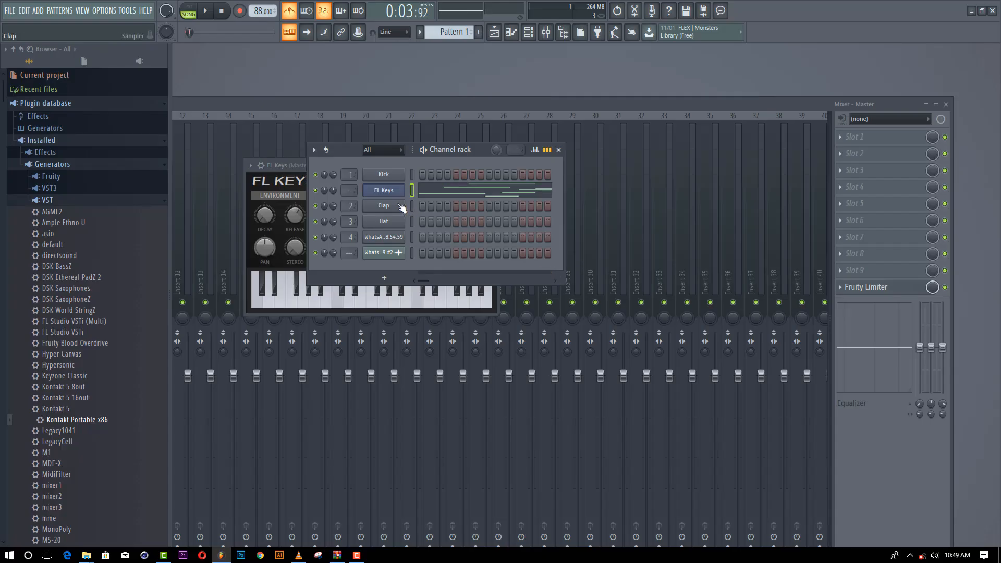
Insert an M1 channel between FL Keys and Clap and clear all sounds from its FilmScore combi
{"action": "right_click", "coordinate": [401, 208]}
{"action": "mouse_move", "coordinate": [443, 285]}
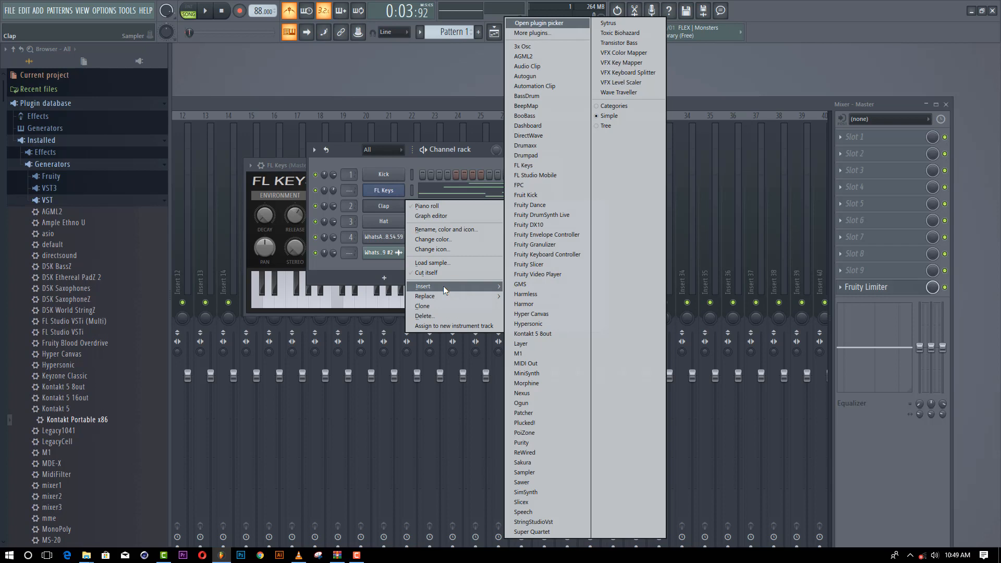
{"action": "left_click", "coordinate": [524, 357]}
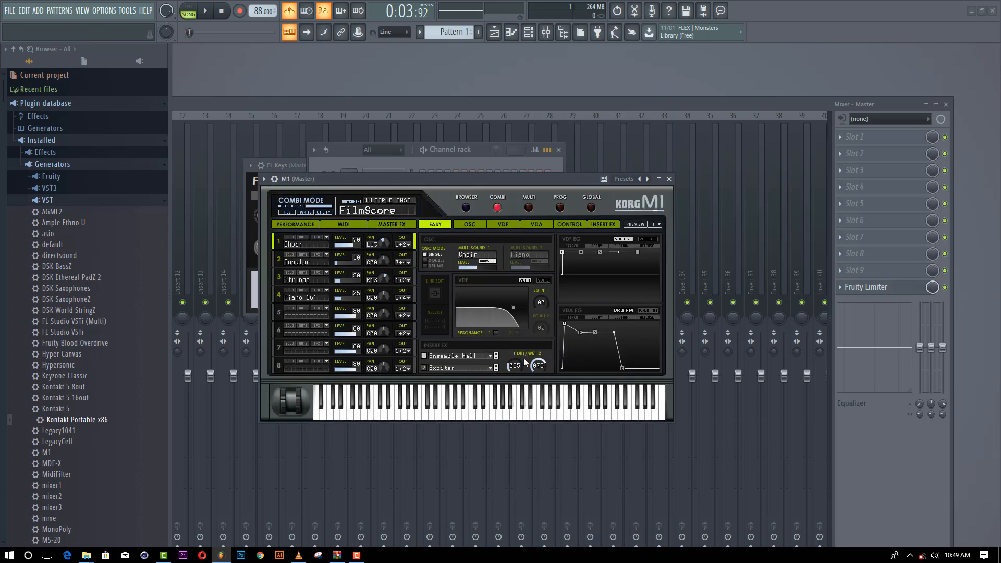
{"action": "left_click", "coordinate": [324, 214]}
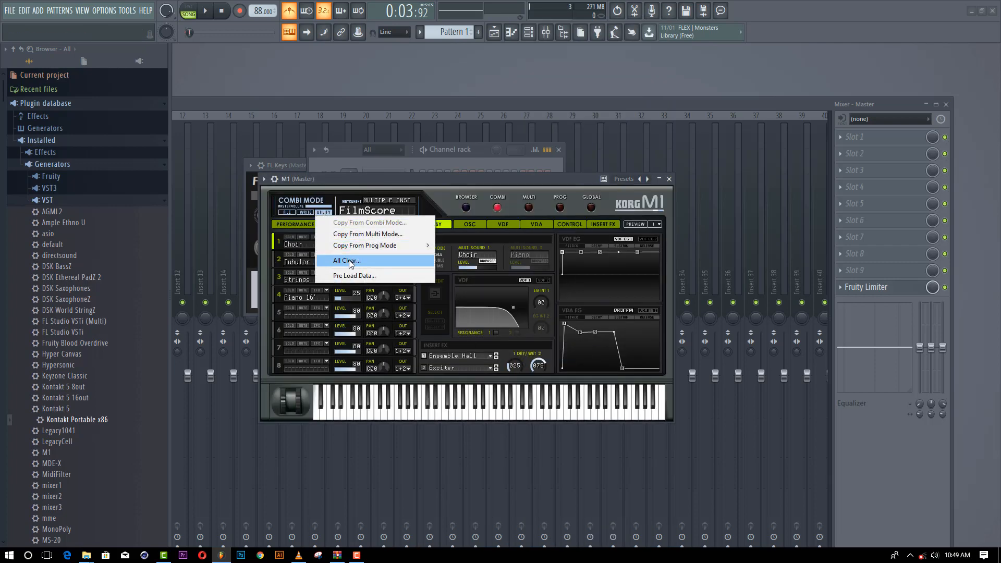
{"action": "left_click", "coordinate": [349, 259]}
{"action": "left_click", "coordinate": [482, 314]}
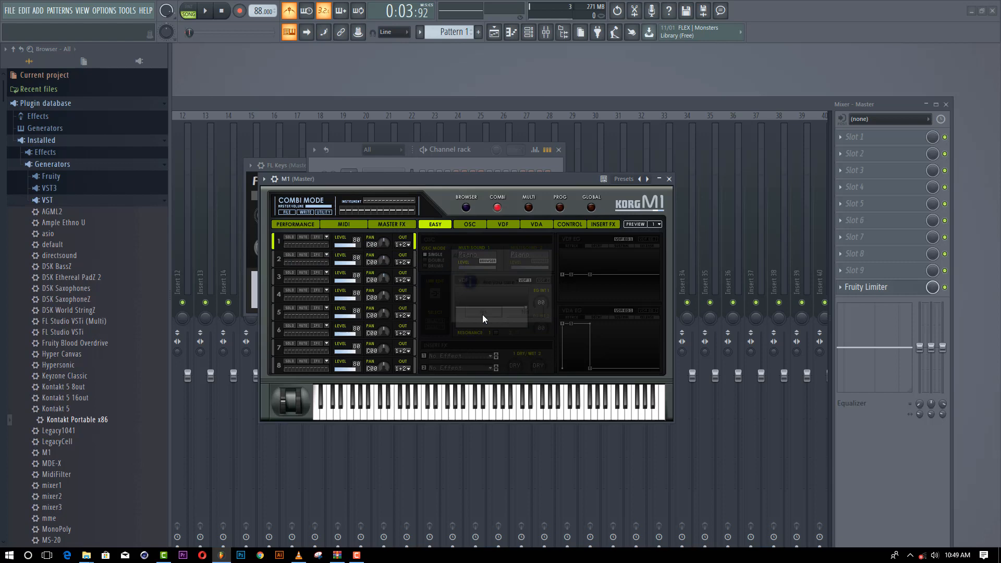
Load the SawStrings program from the Strings category into the M1's first slot and close the plugin window
{"action": "left_click", "coordinate": [324, 240]}
{"action": "left_click", "coordinate": [347, 250]}
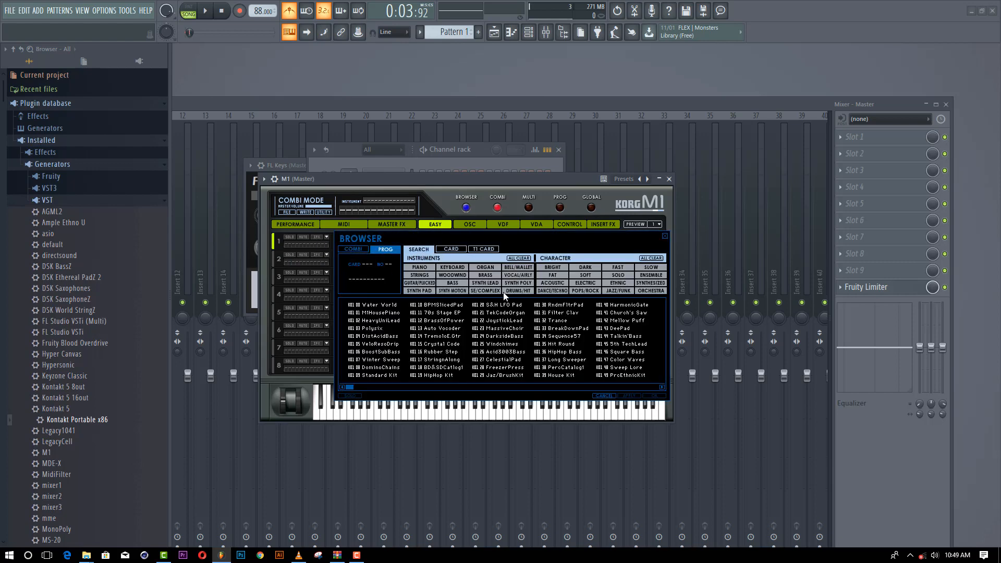
{"action": "left_click", "coordinate": [420, 276]}
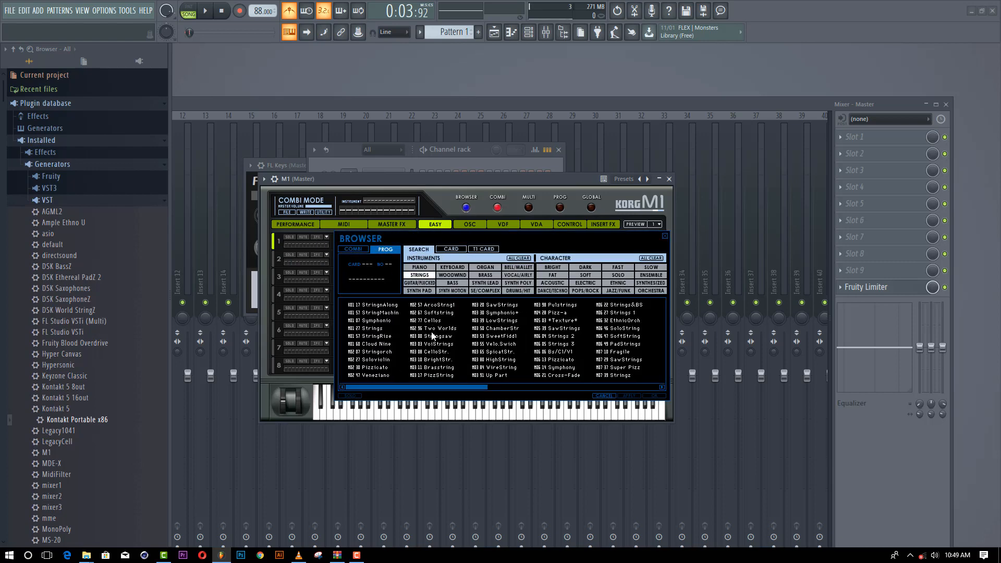
{"action": "left_click", "coordinate": [504, 306]}
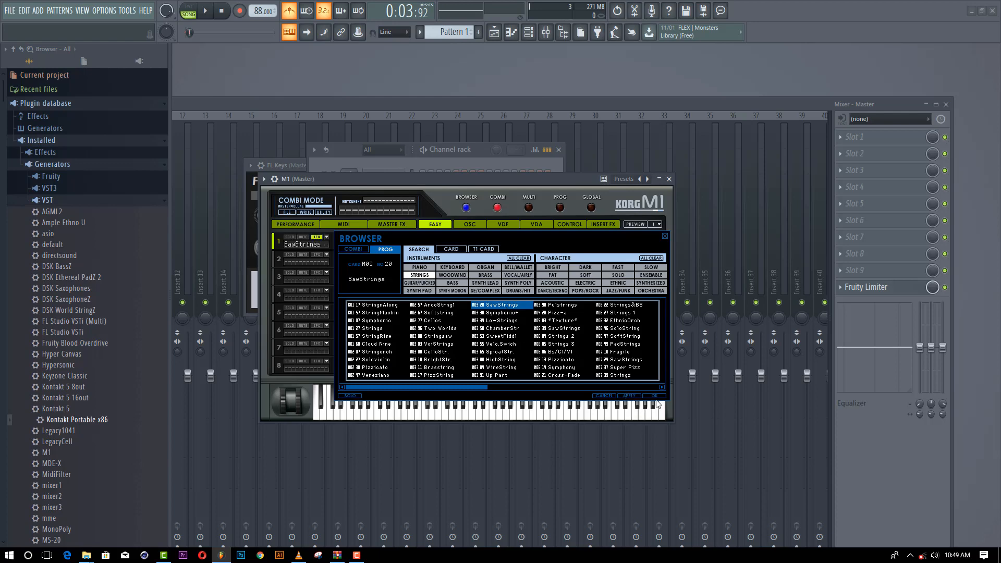
{"action": "left_click", "coordinate": [655, 396]}
{"action": "left_click", "coordinate": [669, 180]}
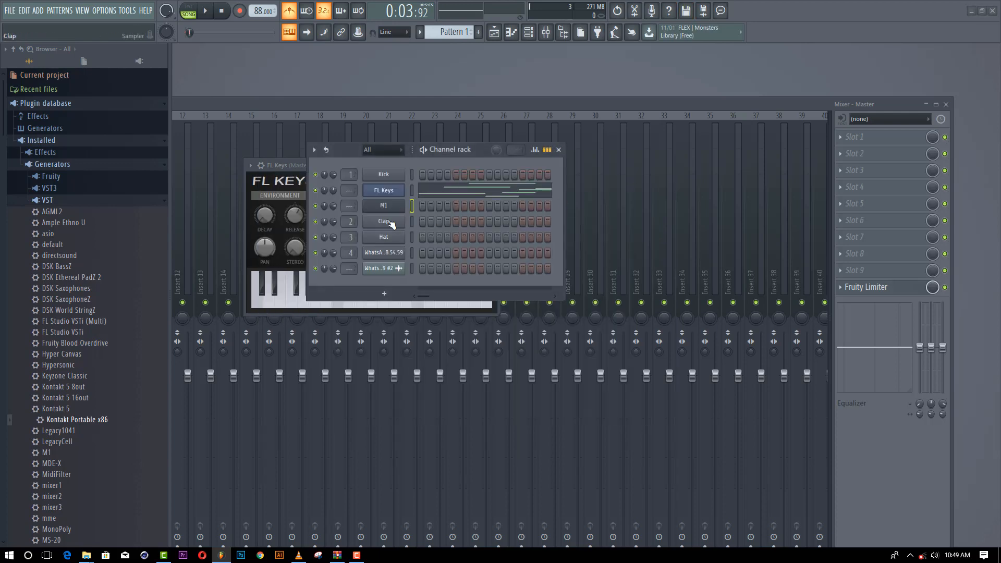
Open the M1 channel's piano roll, draw a C#4 note spanning all of bar 1 and audition it
{"action": "right_click", "coordinate": [395, 211]}
{"action": "left_click", "coordinate": [428, 202]}
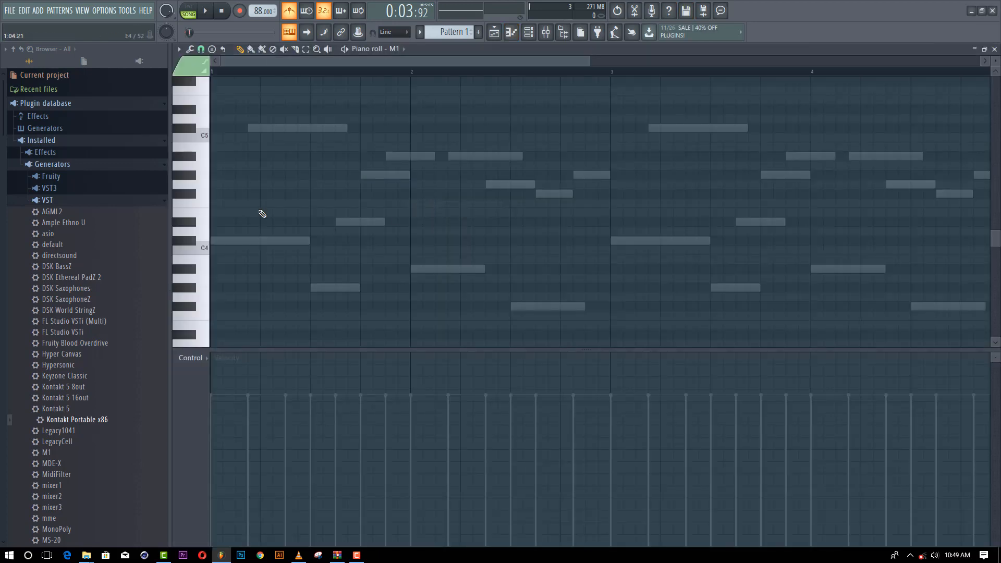
{"action": "left_click", "coordinate": [250, 231]}
{"action": "left_click_drag", "start_coordinate": [215, 240], "coordinate": [414, 222]}
{"action": "key", "text": "space"}
{"action": "key", "text": "space"}
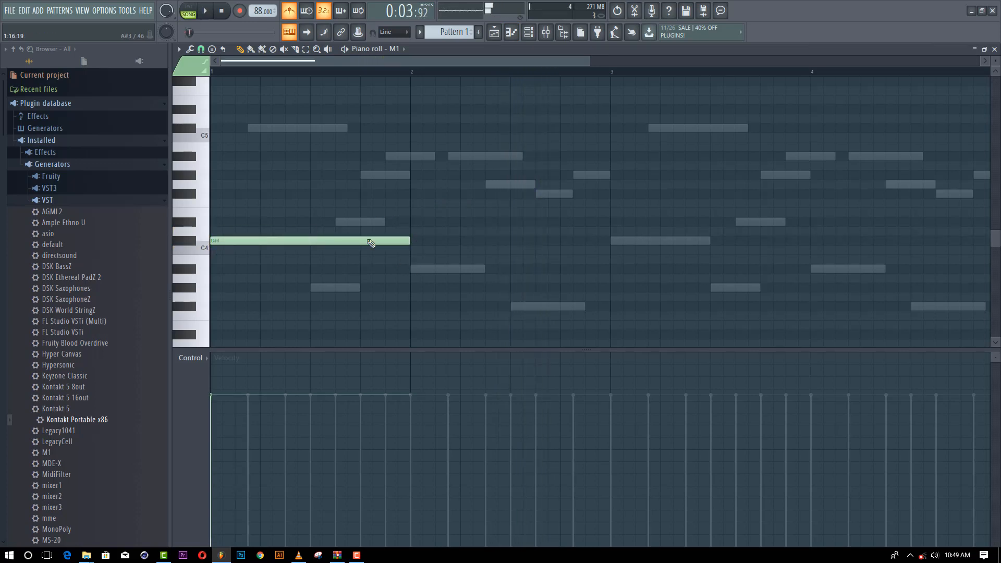
{"action": "key", "text": "space"}
Shorten the C#4 note to half a bar and follow it with half-bar G#3, A#3 and F#3 notes through bar 2
{"action": "left_click", "coordinate": [213, 72]}
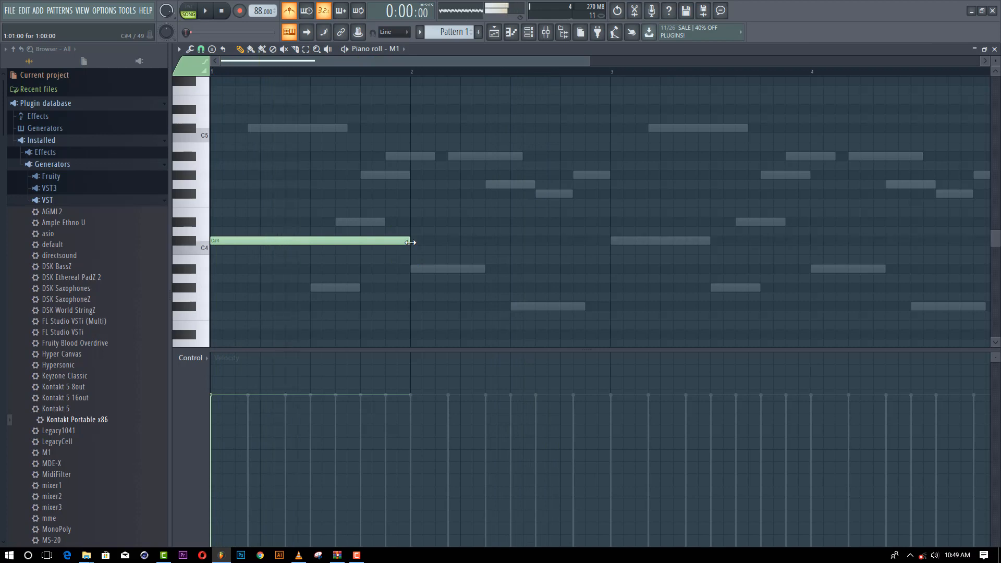
{"action": "left_click_drag", "start_coordinate": [410, 240], "coordinate": [310, 245]}
{"action": "left_click", "coordinate": [312, 287]}
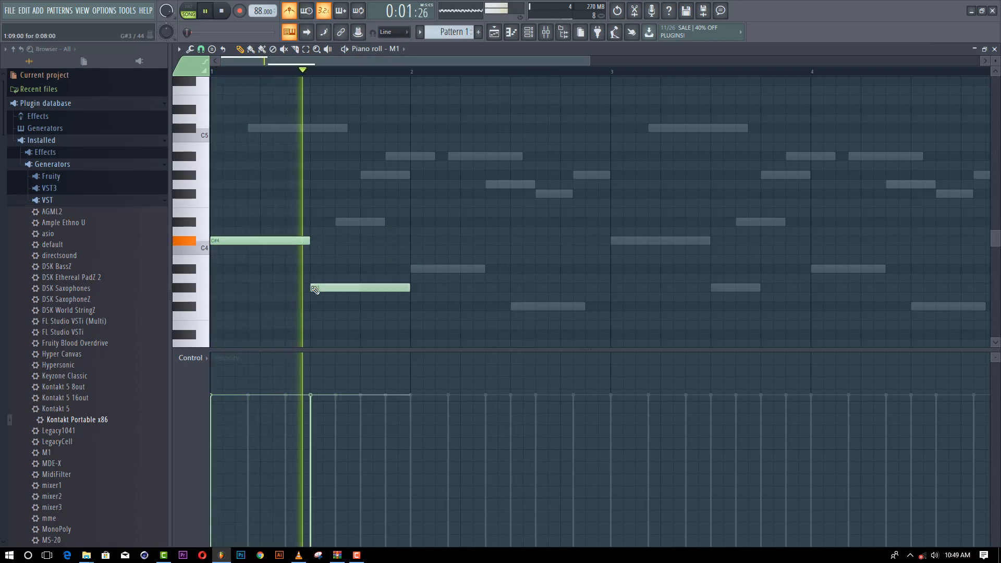
{"action": "left_click", "coordinate": [413, 270]}
{"action": "left_click", "coordinate": [514, 306]}
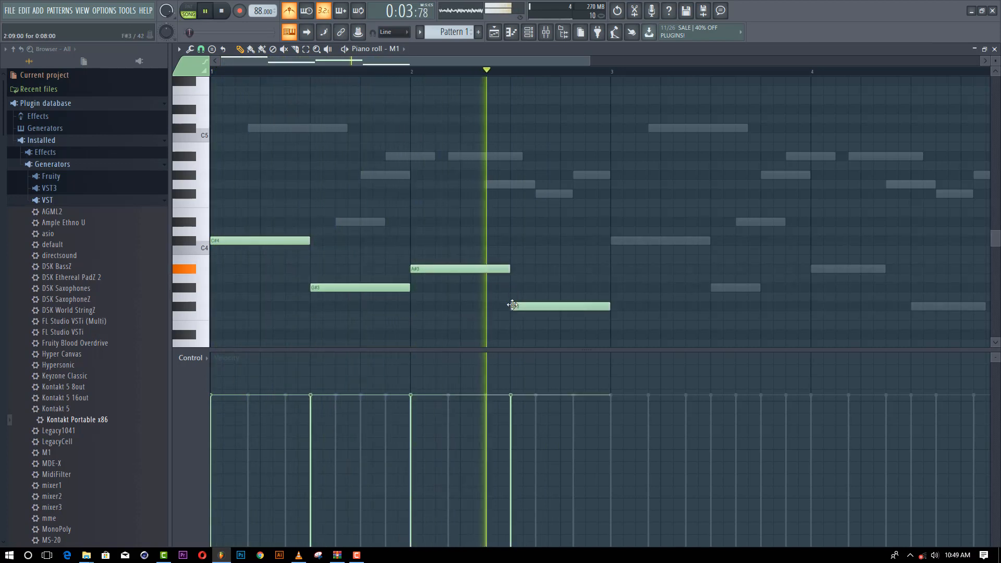
{"action": "key", "text": "space"}
Add a half-bar C#5 note above the C#4 at the start of bar 1 and audition it
{"action": "left_click", "coordinate": [237, 146]}
{"action": "left_click_drag", "start_coordinate": [229, 142], "coordinate": [206, 125]}
{"action": "key", "text": "space"}
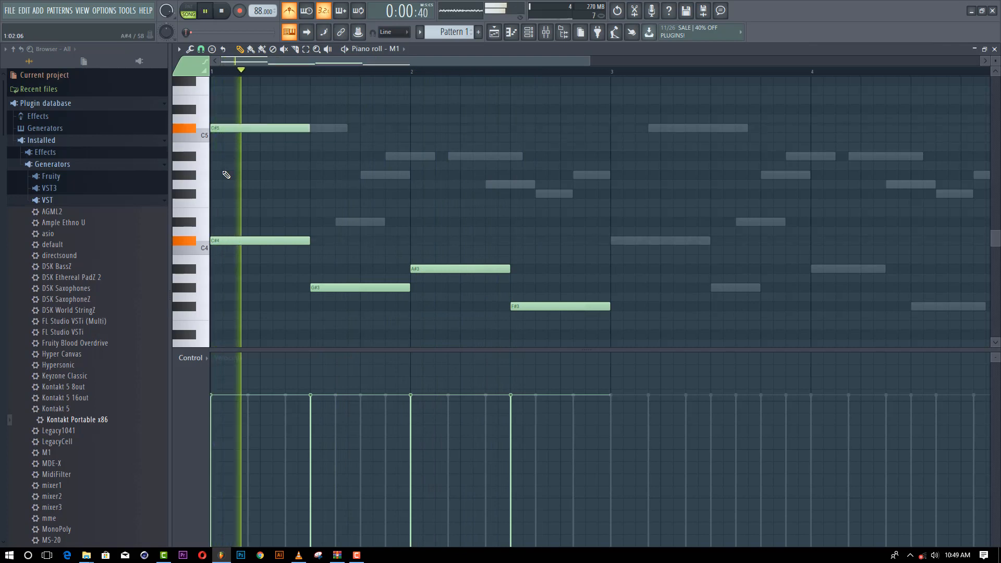
Try an A#4 note between the C#4 and C#5 at the start of bar 1, audition it and delete it
{"action": "key", "text": "space"}
{"action": "left_click", "coordinate": [222, 166]}
{"action": "key", "text": "space"}
{"action": "key", "text": "space"}
{"action": "left_click_drag", "start_coordinate": [222, 166], "coordinate": [222, 156]}
{"action": "key", "text": "space"}
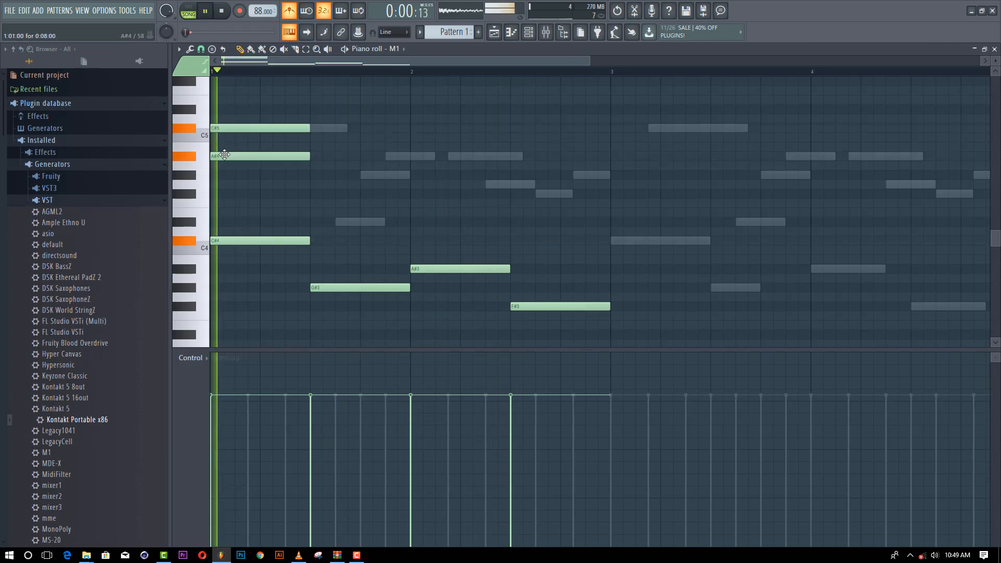
{"action": "key", "text": "space"}
{"action": "right_click", "coordinate": [222, 157]}
{"action": "key", "text": "space"}
{"action": "key", "text": "space"}
Add a third note above the C#5 at bar 1, auditioning F5 and moving it up to G#5
{"action": "scroll", "coordinate": [219, 119], "scroll_direction": "up", "scroll_amount": 3}
{"action": "left_click", "coordinate": [225, 146]}
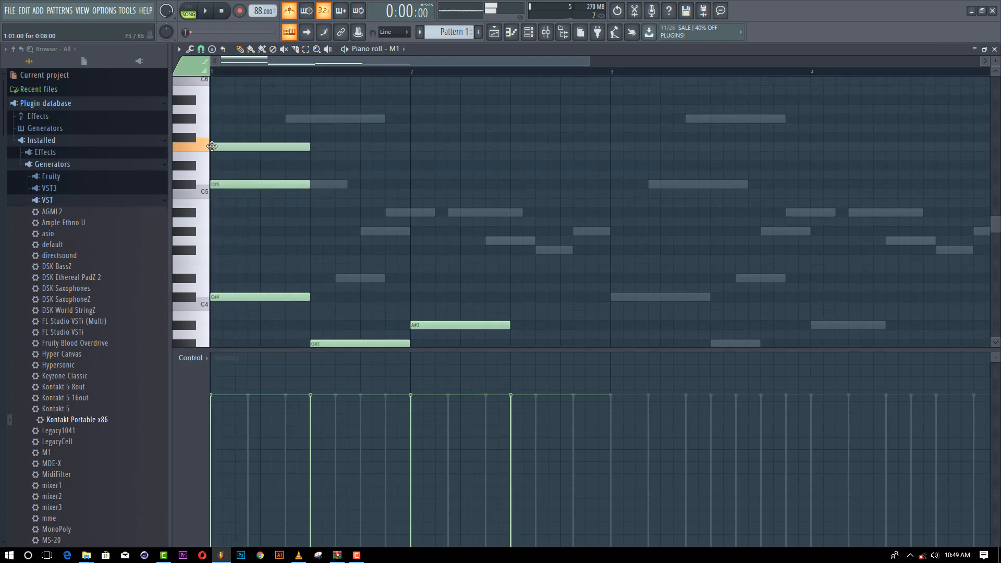
{"action": "key", "text": "space"}
{"action": "key", "text": "space"}
{"action": "left_click_drag", "start_coordinate": [225, 139], "coordinate": [225, 112]}
{"action": "key", "text": "space"}
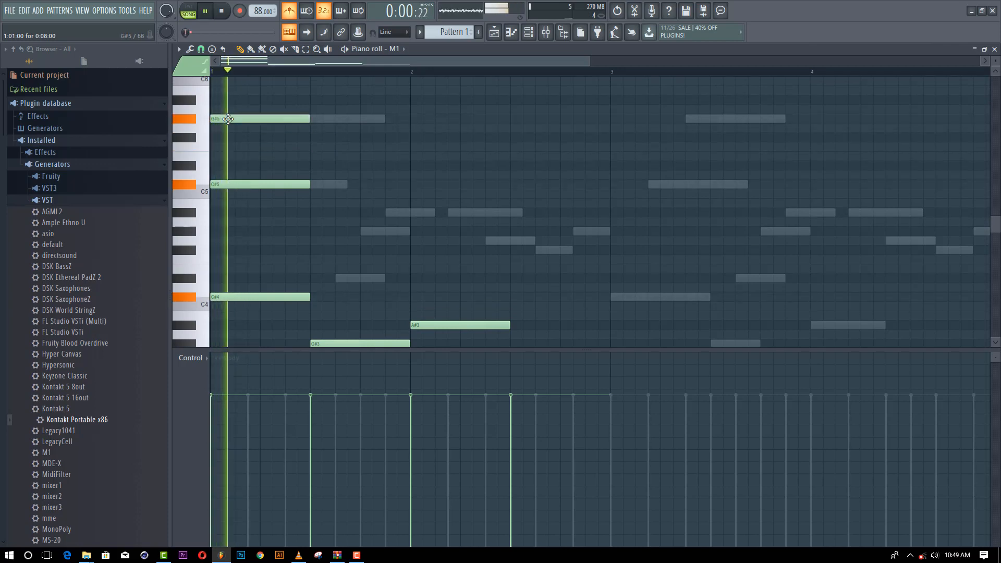
{"action": "key", "text": "space"}
Stack D#4 and G#4 notes over the G#3 in the second half of bar 1
{"action": "left_click", "coordinate": [314, 278]}
{"action": "key", "text": "space"}
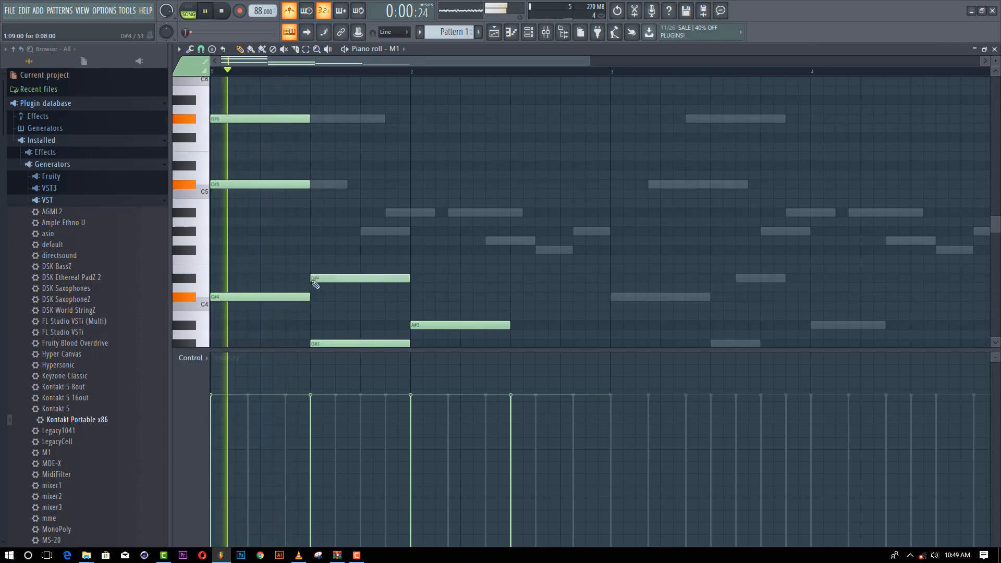
{"action": "left_click", "coordinate": [314, 231]}
{"action": "key", "text": "space"}
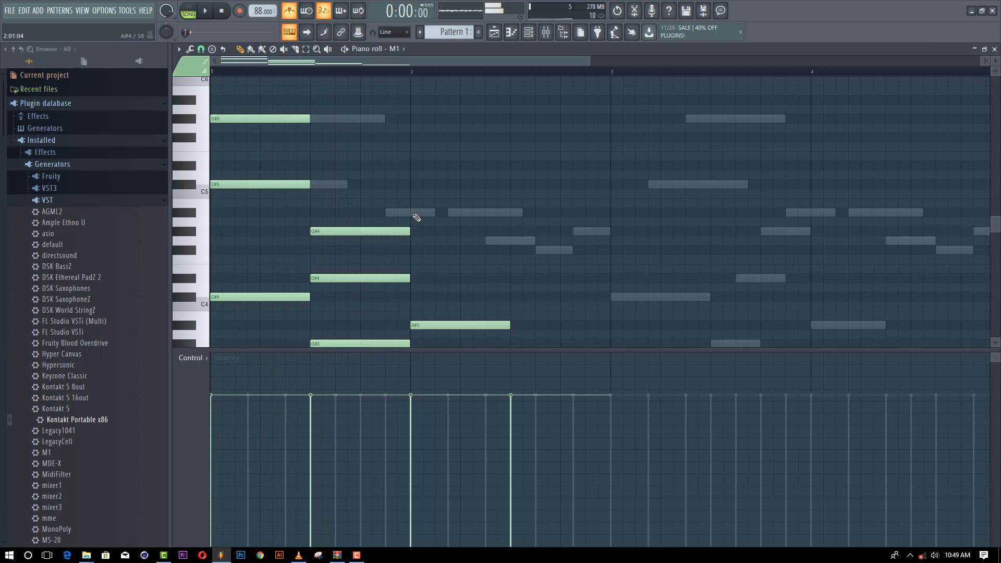
Add a G4 note over the A#3 at the start of bar 2, and audition and remove an A#4 above it
{"action": "left_click", "coordinate": [416, 212]}
{"action": "key", "text": "space"}
{"action": "left_click", "coordinate": [413, 241]}
{"action": "scroll", "coordinate": [528, 260], "scroll_direction": "down", "scroll_amount": 1}
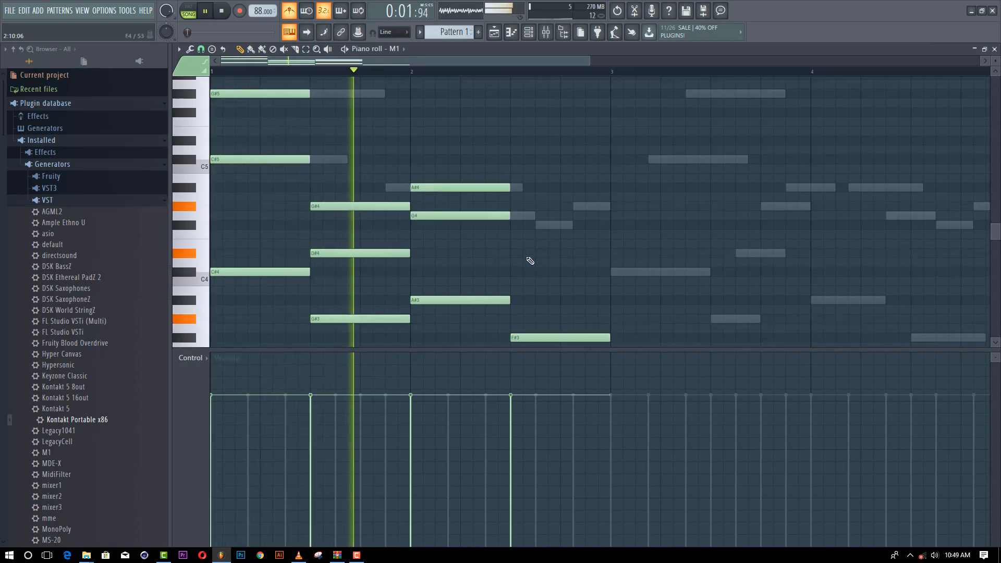
{"action": "key", "text": "space"}
{"action": "key", "text": "space"}
{"action": "right_click", "coordinate": [468, 183]}
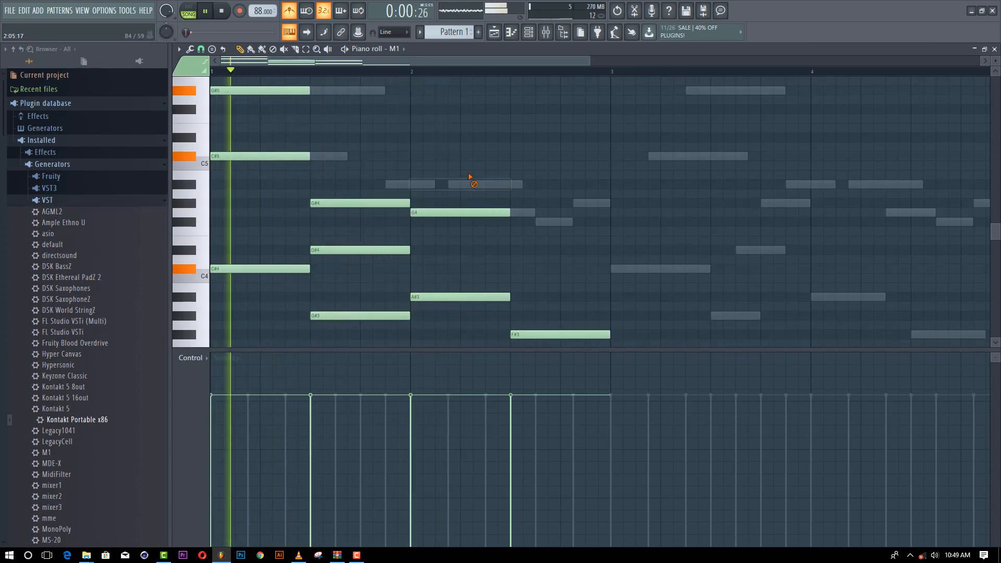
Replace the G4 at the start of bar 2 with A#4, audition it, and add F4 between A#3 and A#4
{"action": "right_click", "coordinate": [440, 212]}
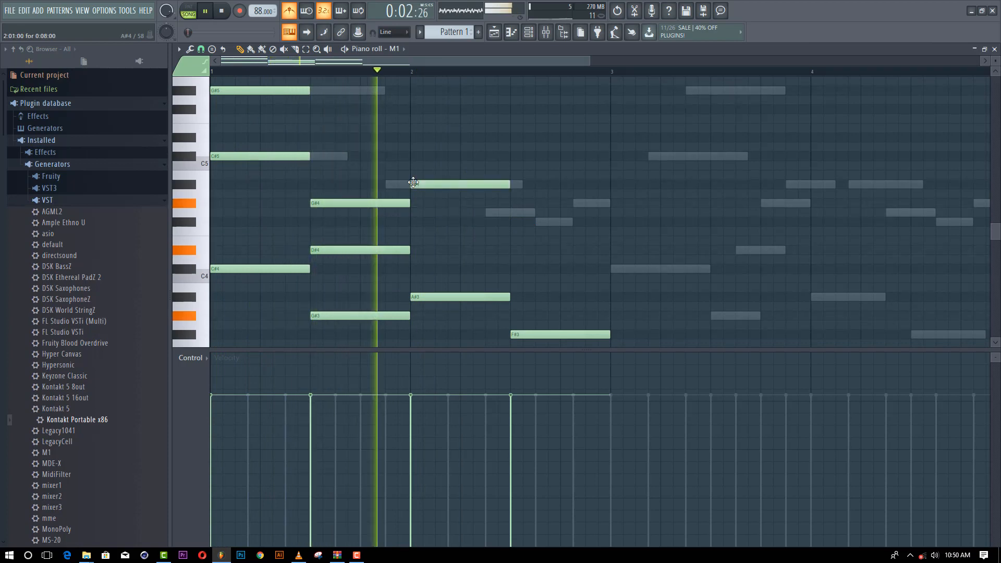
{"action": "left_click", "coordinate": [413, 184]}
{"action": "key", "text": "space"}
{"action": "key", "text": "space"}
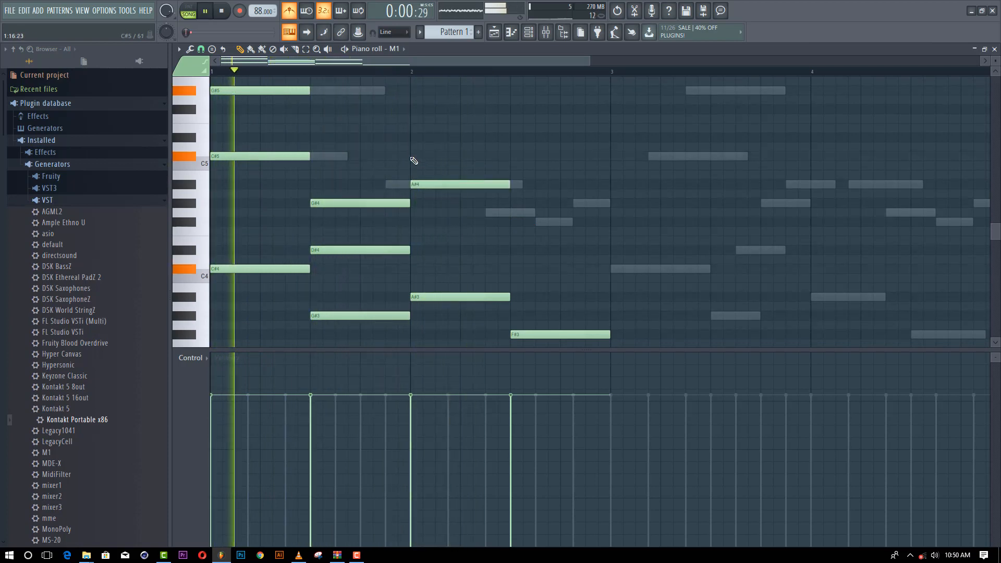
{"action": "left_click", "coordinate": [416, 232]}
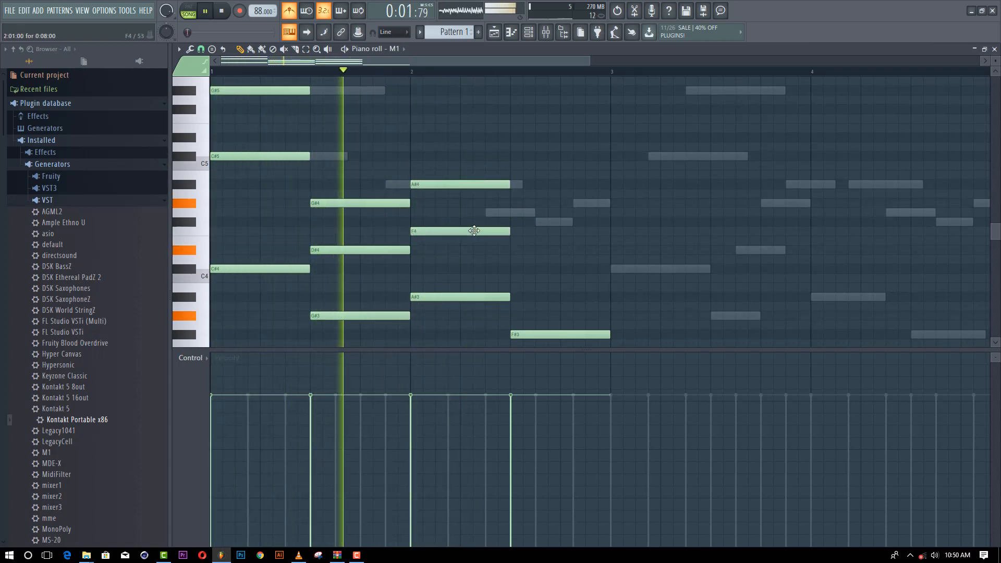
Stack F#4 and C#4 notes over the F#3 in the second half of bar 2, auditioning the chord
{"action": "left_click", "coordinate": [517, 214]}
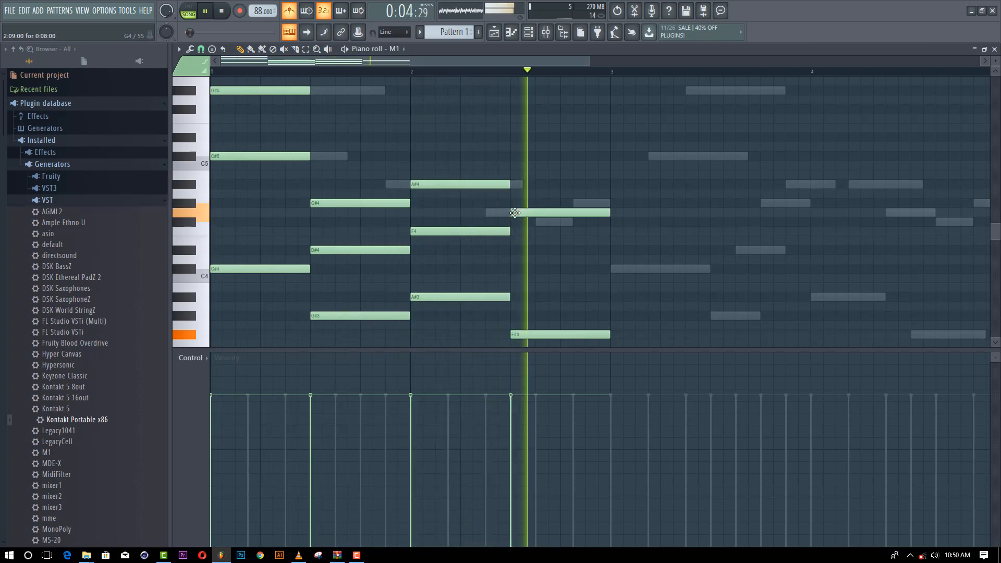
{"action": "key", "text": "space"}
{"action": "left_click_drag", "start_coordinate": [522, 214], "coordinate": [522, 227]}
{"action": "key", "text": "space"}
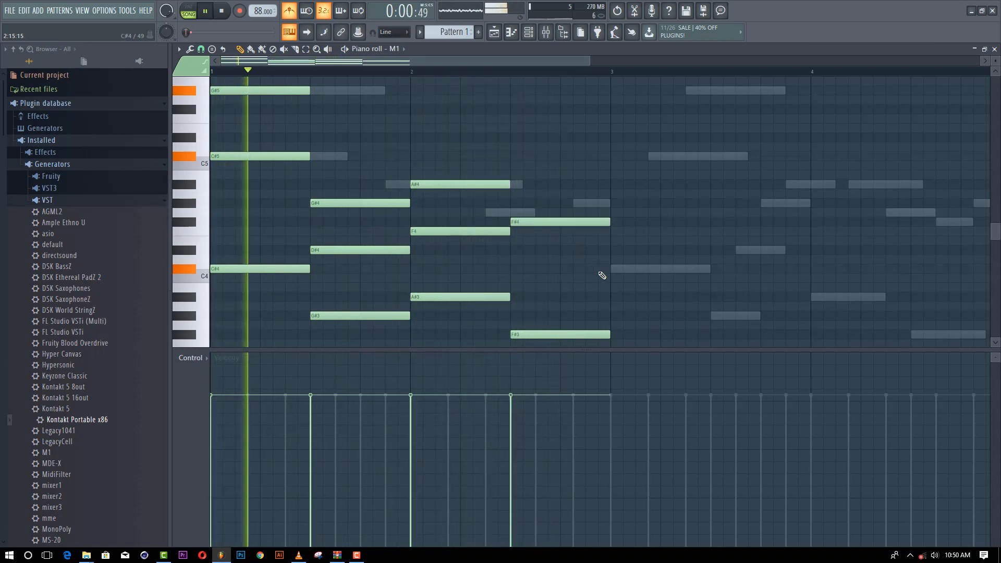
{"action": "scroll", "coordinate": [618, 273], "scroll_direction": "down", "scroll_amount": 2}
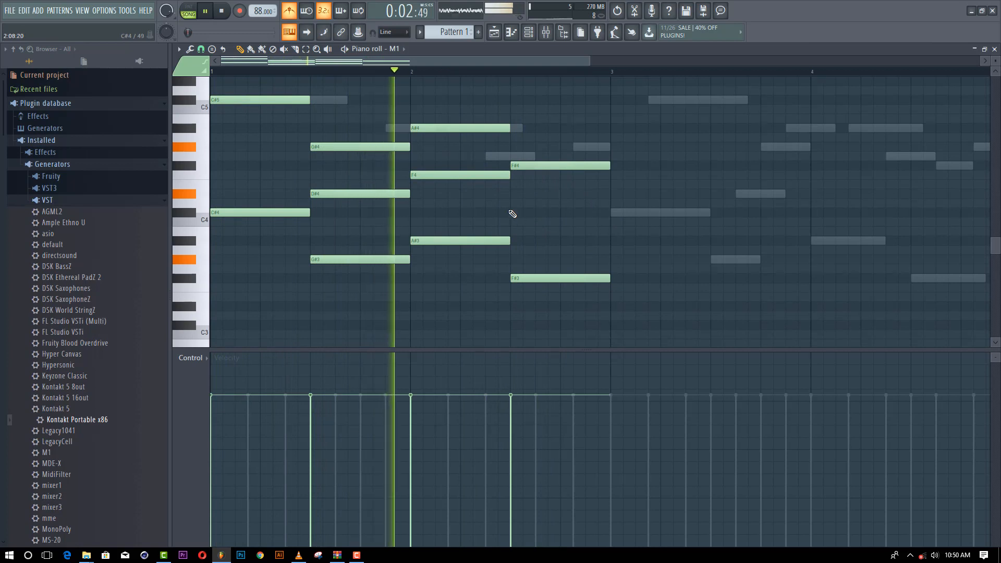
{"action": "left_click", "coordinate": [513, 212]}
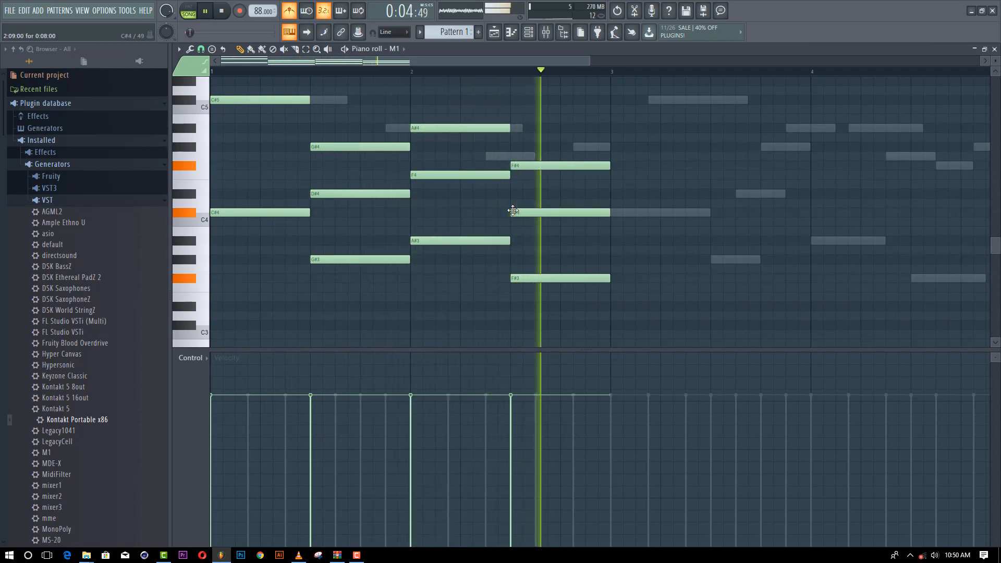
{"action": "key", "text": "space"}
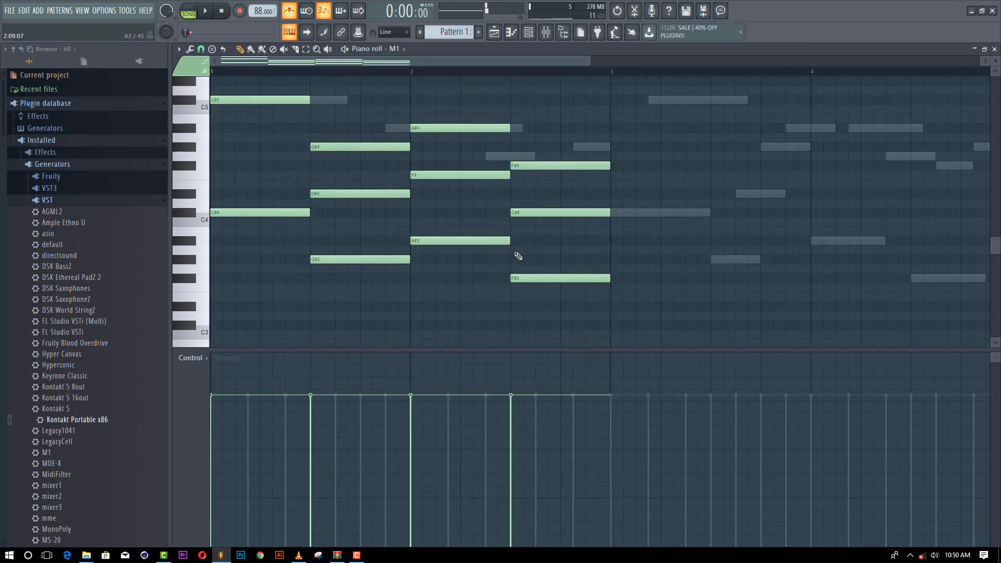
Duplicate the whole two-bar M1 chord progression to start at bar 3, audition it and close the piano roll
{"action": "scroll", "coordinate": [515, 254], "scroll_direction": "up", "scroll_amount": 2}
{"action": "scroll", "coordinate": [515, 253], "scroll_direction": "down", "scroll_amount": 1}
{"action": "left_click_drag", "start_coordinate": [590, 333], "coordinate": [187, 22], "text": "ctrl"}
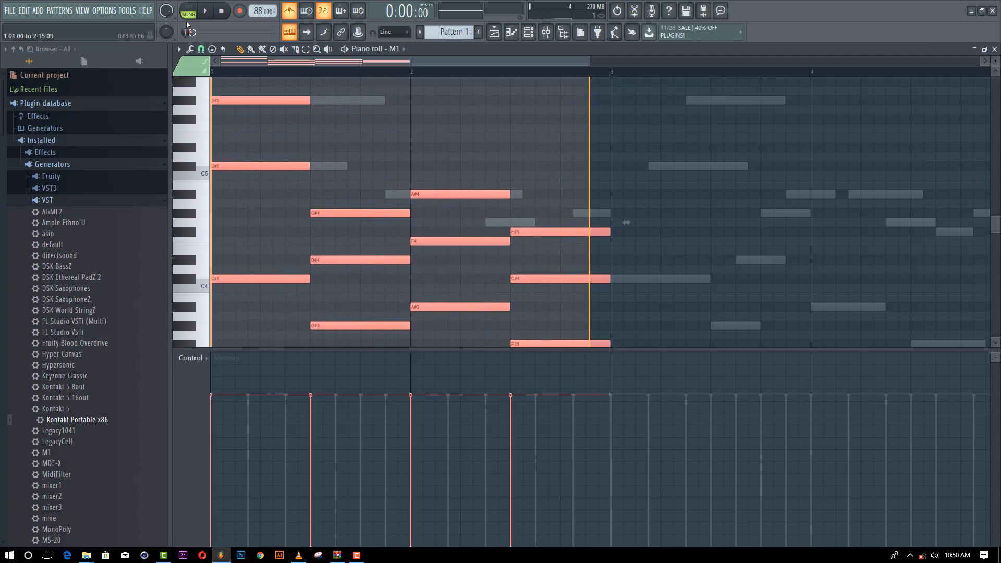
{"action": "scroll", "coordinate": [245, 180], "scroll_direction": "down", "scroll_amount": 2}
{"action": "left_click_drag", "start_coordinate": [244, 182], "coordinate": [641, 186], "text": "shift"}
{"action": "scroll", "coordinate": [410, 211], "scroll_direction": "up", "scroll_amount": 2}
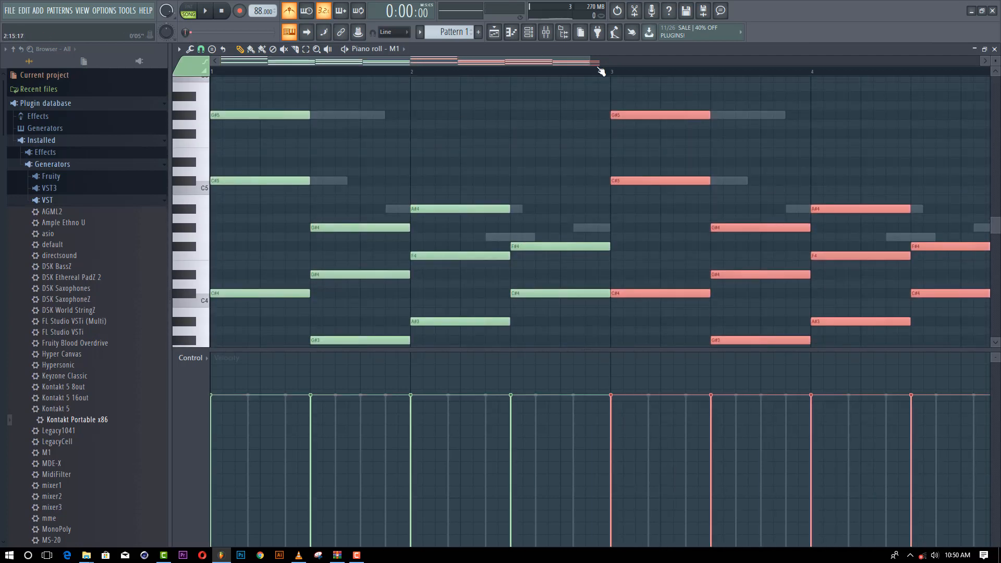
{"action": "key", "text": "space"}
{"action": "left_click_drag", "start_coordinate": [599, 68], "coordinate": [931, 15]}
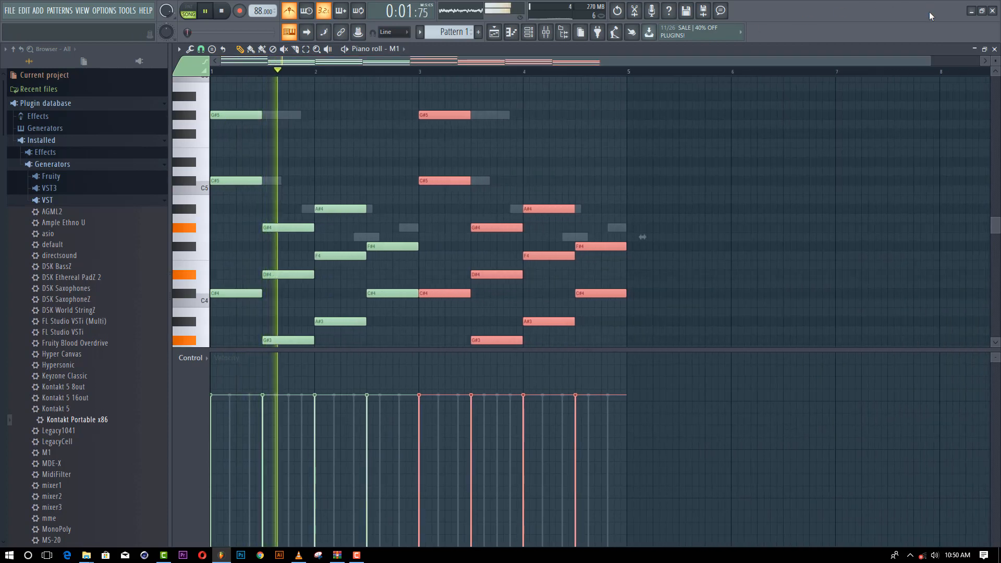
{"action": "key", "text": "space"}
{"action": "left_click", "coordinate": [994, 49]}
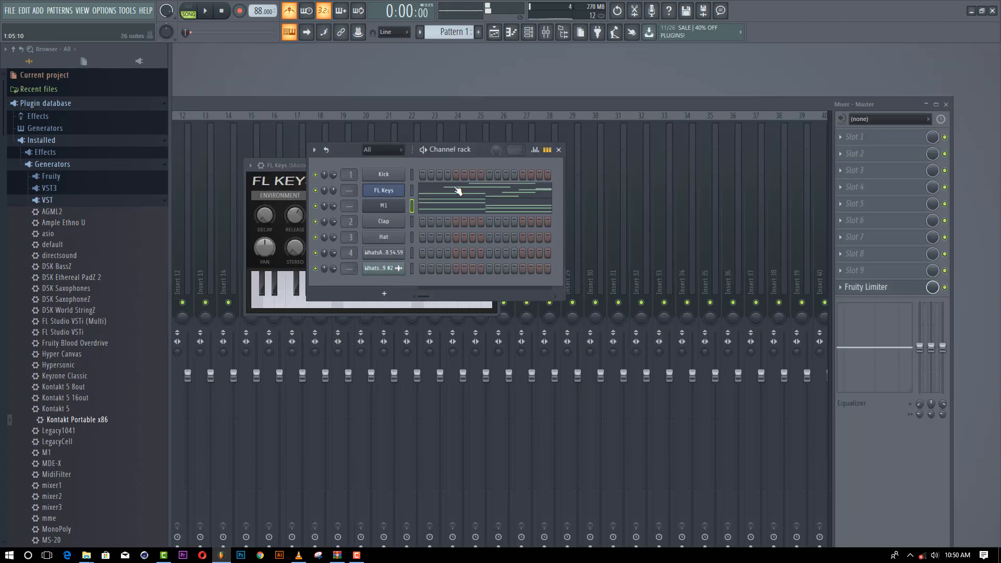
Review the notes of the FL Keys phrase in the piano roll
{"action": "left_click", "coordinate": [458, 191]}
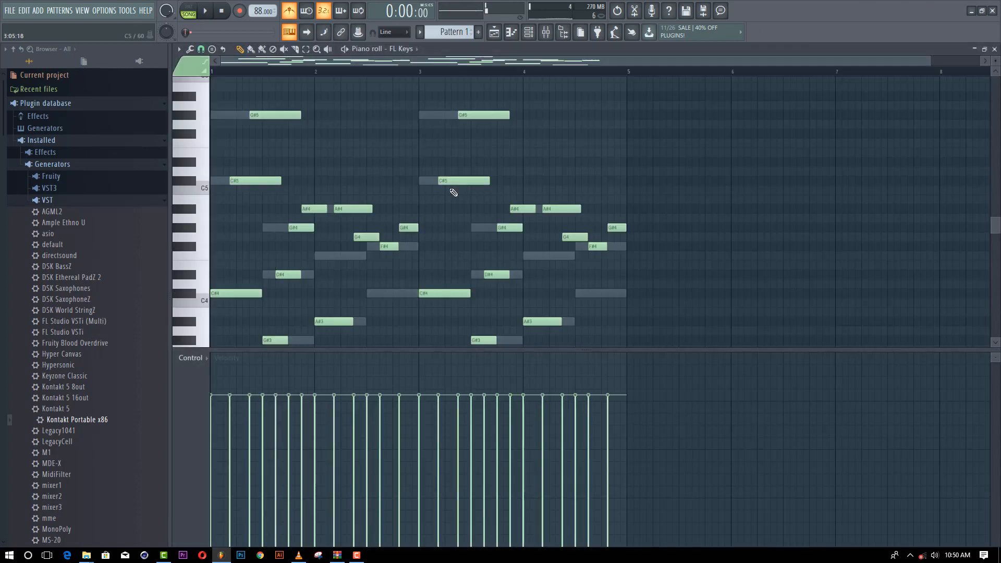
{"action": "left_click", "coordinate": [994, 49]}
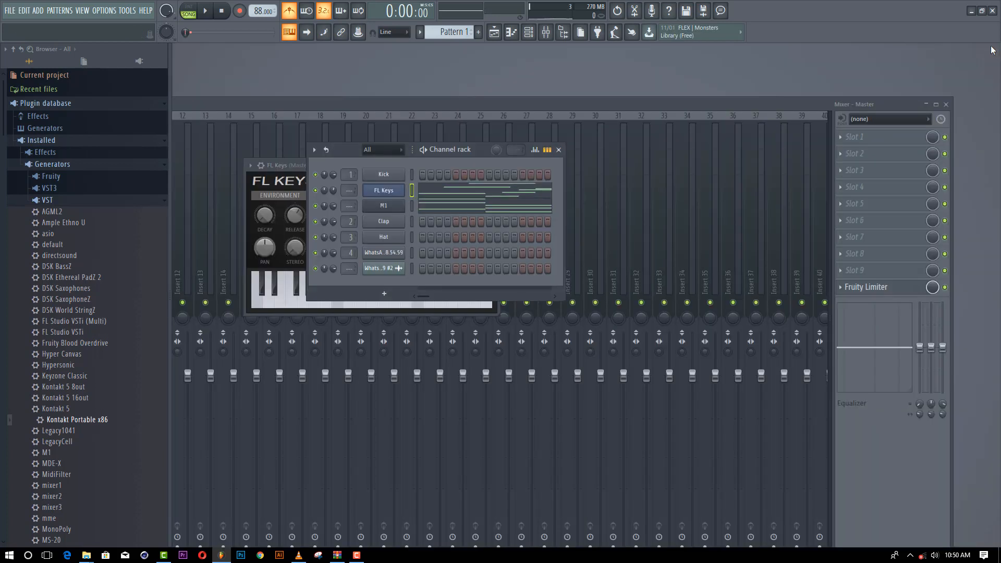
{"action": "left_click", "coordinate": [436, 184]}
{"action": "key", "text": "ctrl+a"}
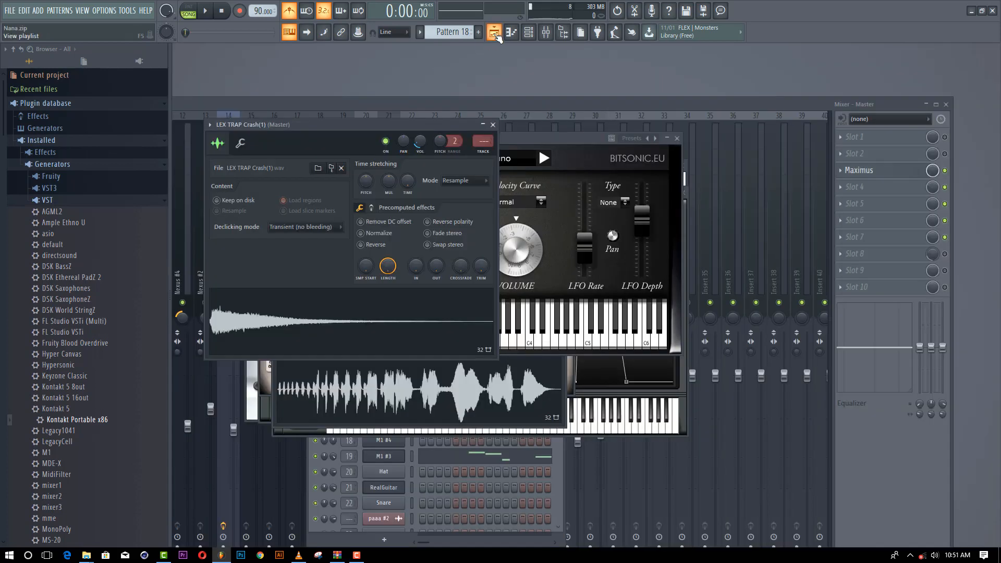
In the Nana project's playlist, open the first FL Keys #2 clip on Track 7 and examine its Keyzone Classic notes
{"action": "left_click", "coordinate": [493, 33]}
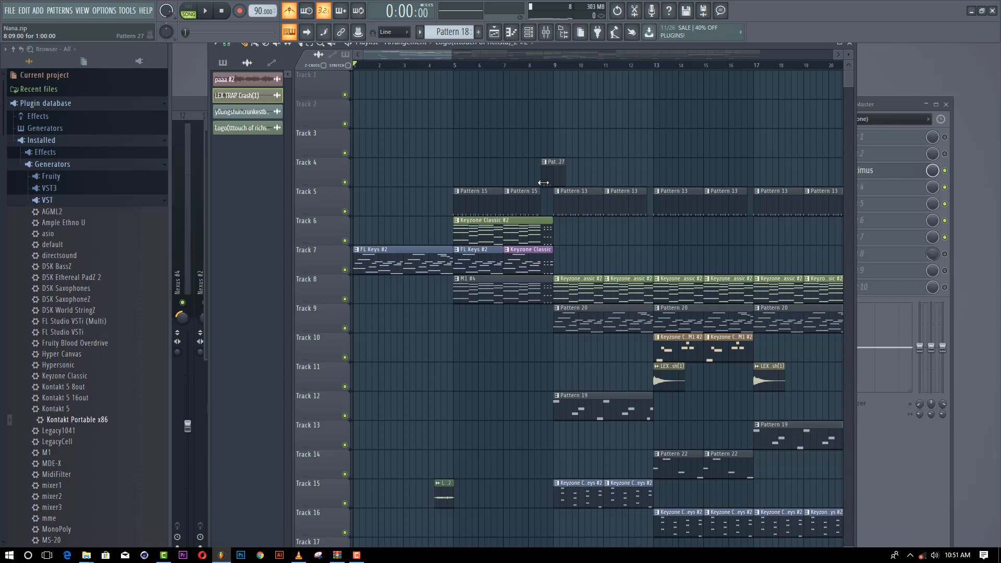
{"action": "double_click", "coordinate": [393, 262]}
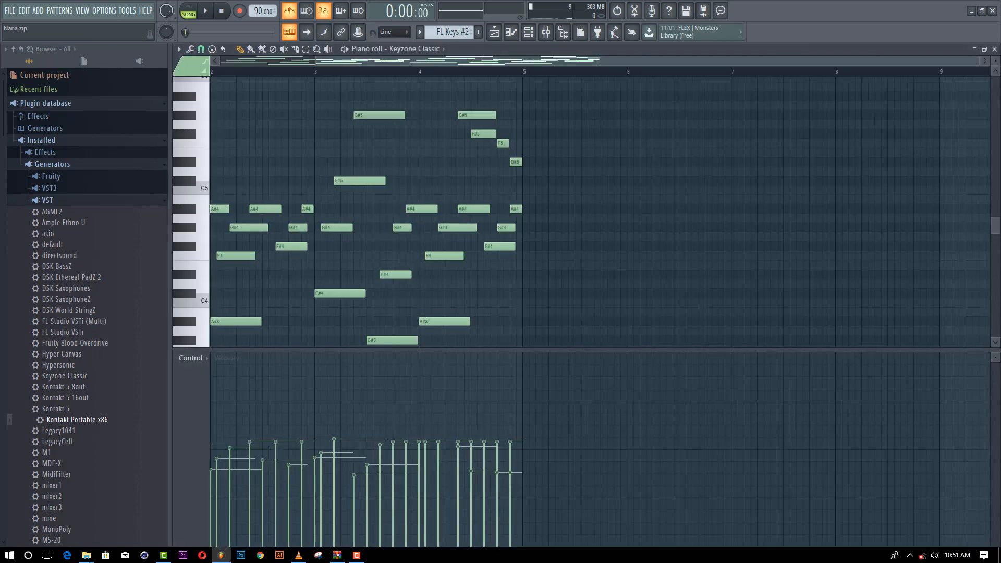
{"action": "left_click", "coordinate": [994, 49]}
{"action": "left_click", "coordinate": [488, 207]}
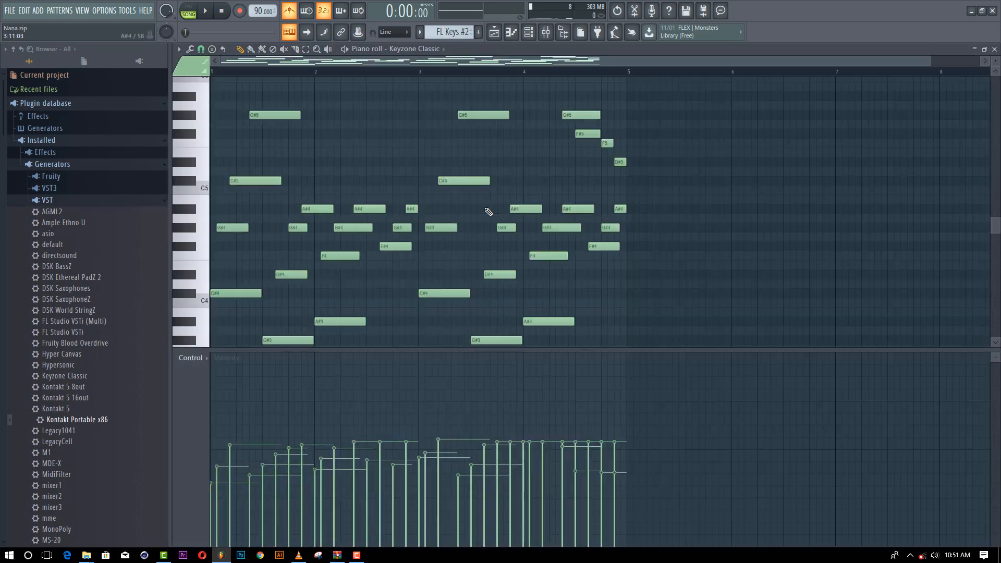
{"action": "scroll", "coordinate": [368, 251], "scroll_direction": "down", "scroll_amount": 6}
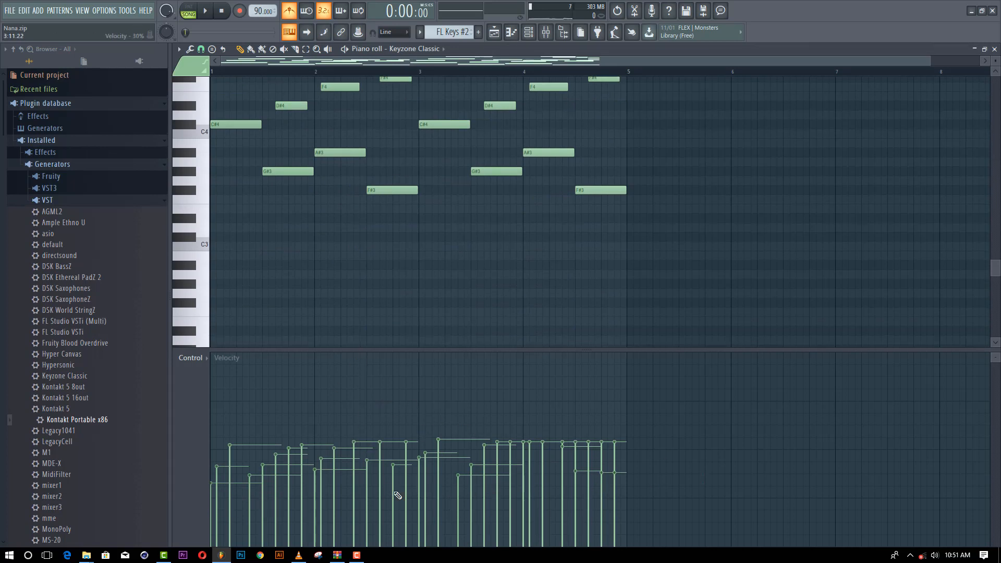
{"action": "scroll", "coordinate": [473, 207], "scroll_direction": "up", "scroll_amount": 4}
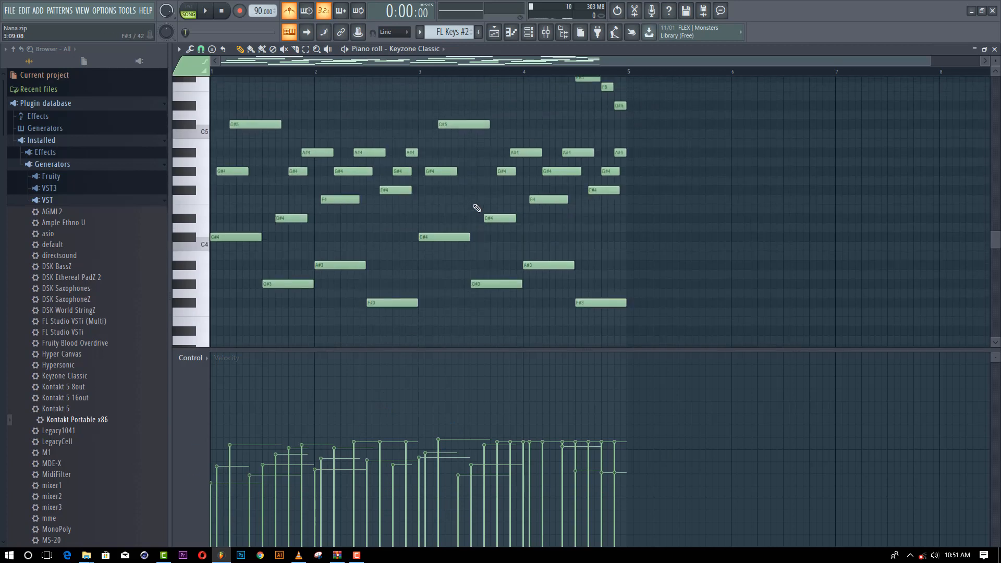
{"action": "left_click", "coordinate": [995, 49]}
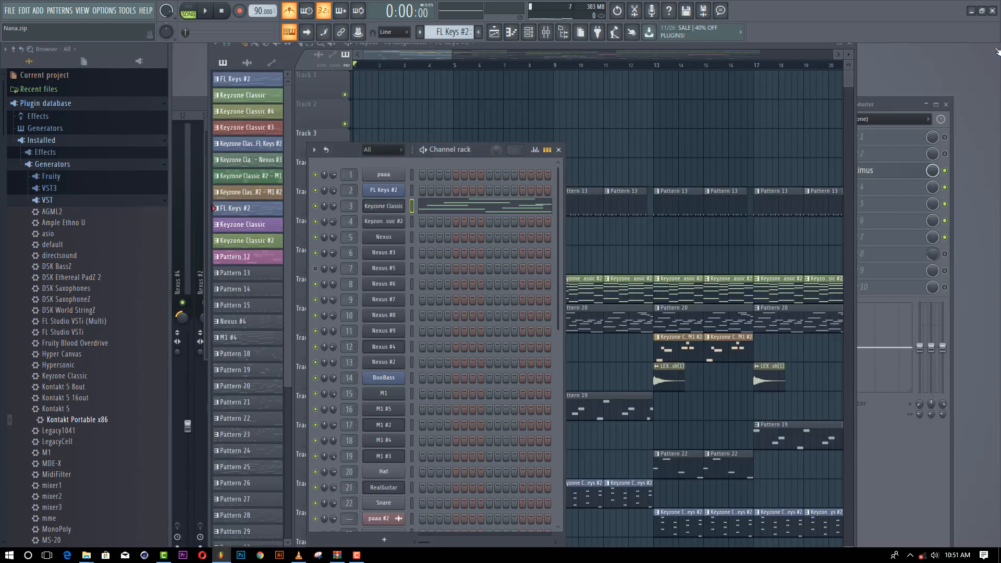
Inspect the Keyzone Classic instrument and its miscellaneous channel settings
{"action": "left_click", "coordinate": [389, 209]}
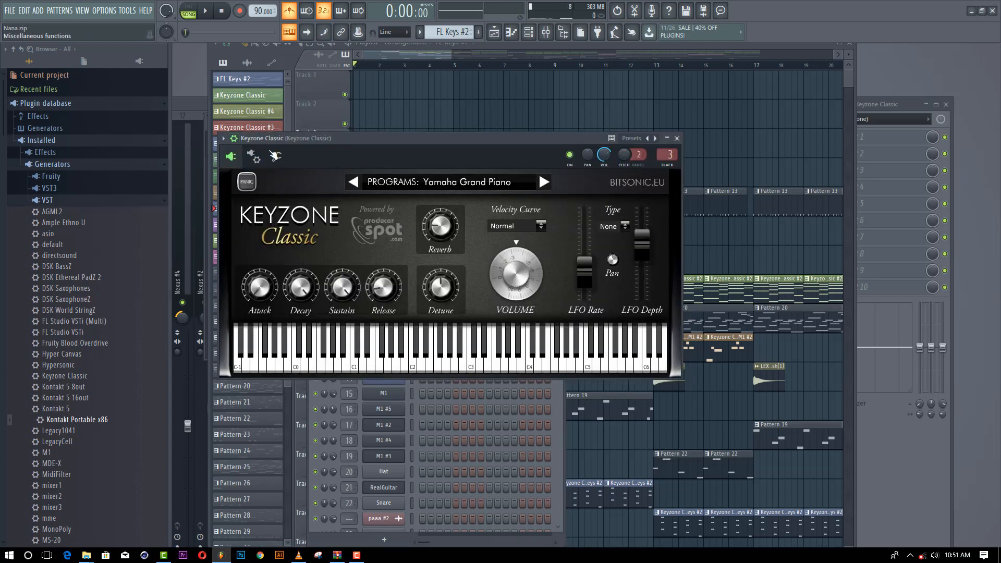
{"action": "left_click", "coordinate": [276, 156]}
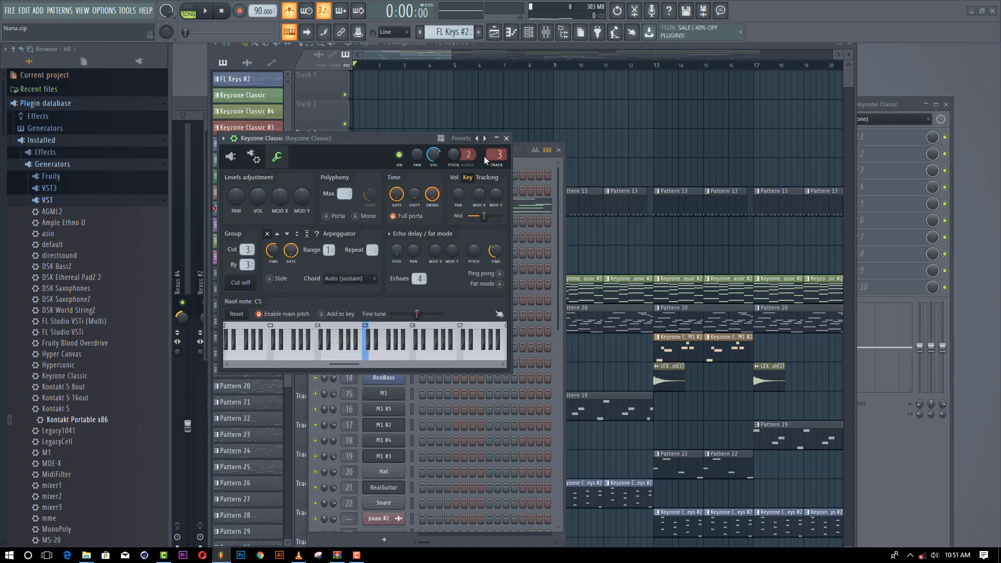
{"action": "left_click", "coordinate": [507, 139]}
{"action": "left_click", "coordinate": [391, 211]}
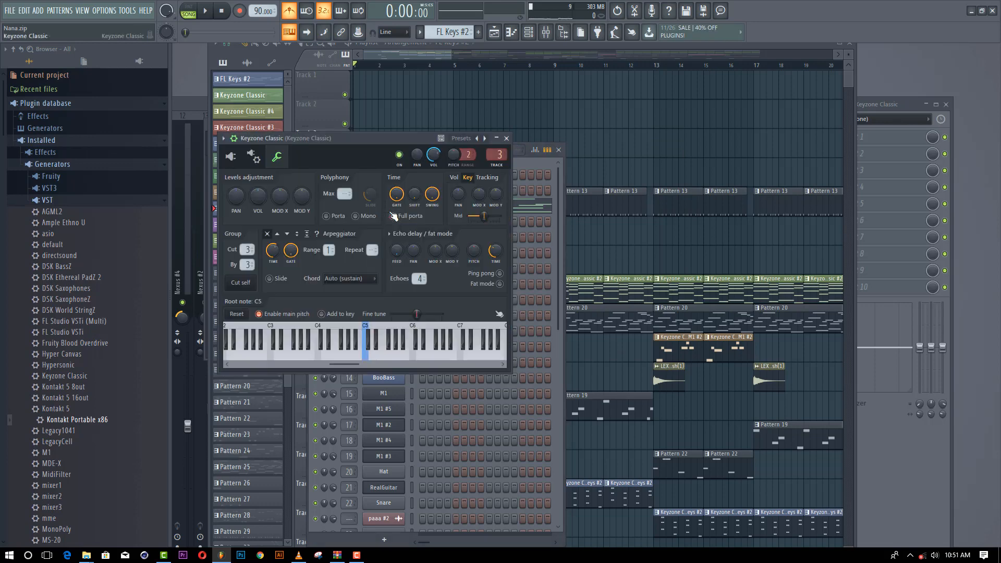
{"action": "left_click", "coordinate": [506, 138]}
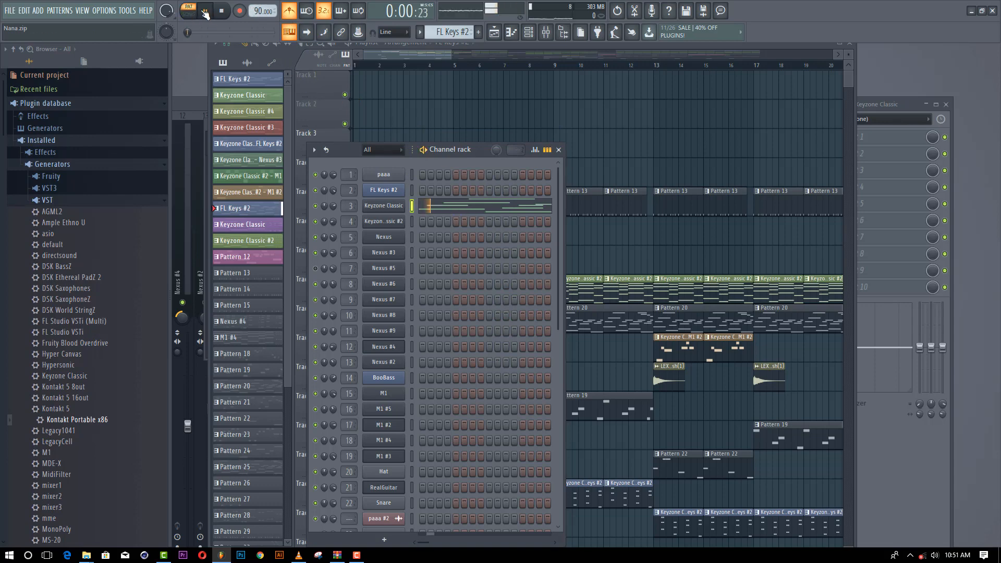
Follow the playing Keyzone Classic melody in its piano roll, enlarging the note area over the velocity lane
{"action": "left_click", "coordinate": [427, 211]}
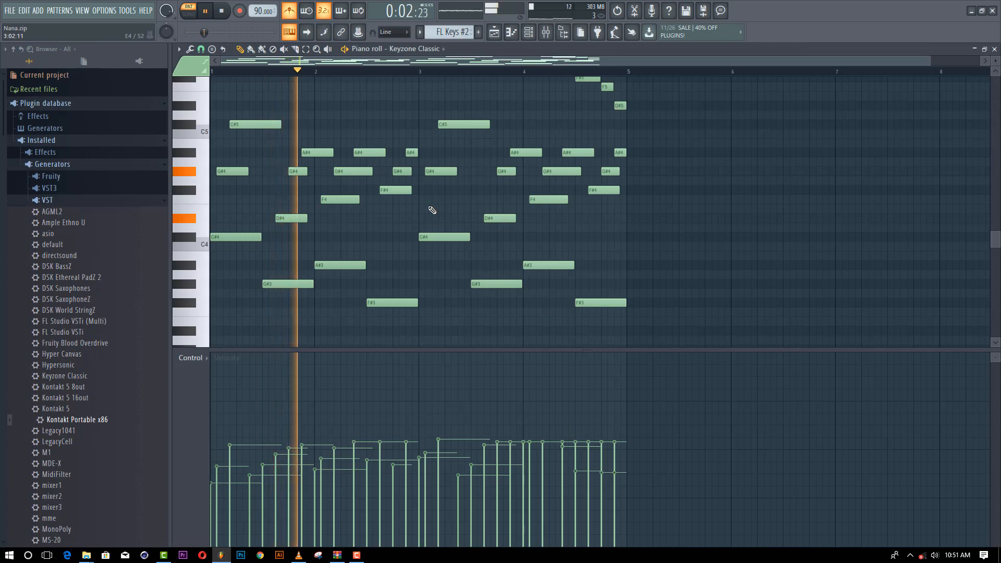
{"action": "left_click_drag", "start_coordinate": [379, 350], "coordinate": [407, 453]}
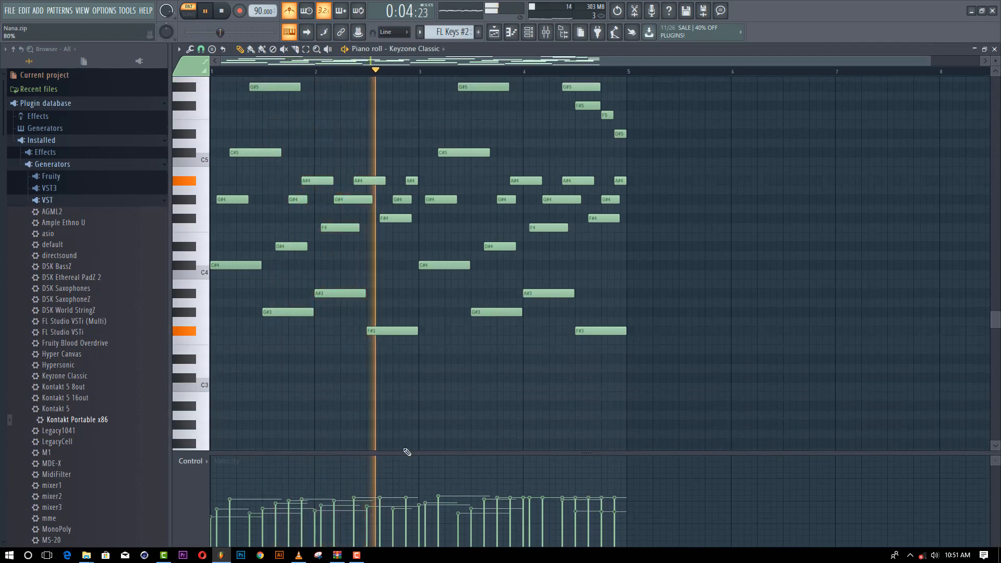
{"action": "scroll", "coordinate": [496, 300], "scroll_direction": "up", "scroll_amount": 3}
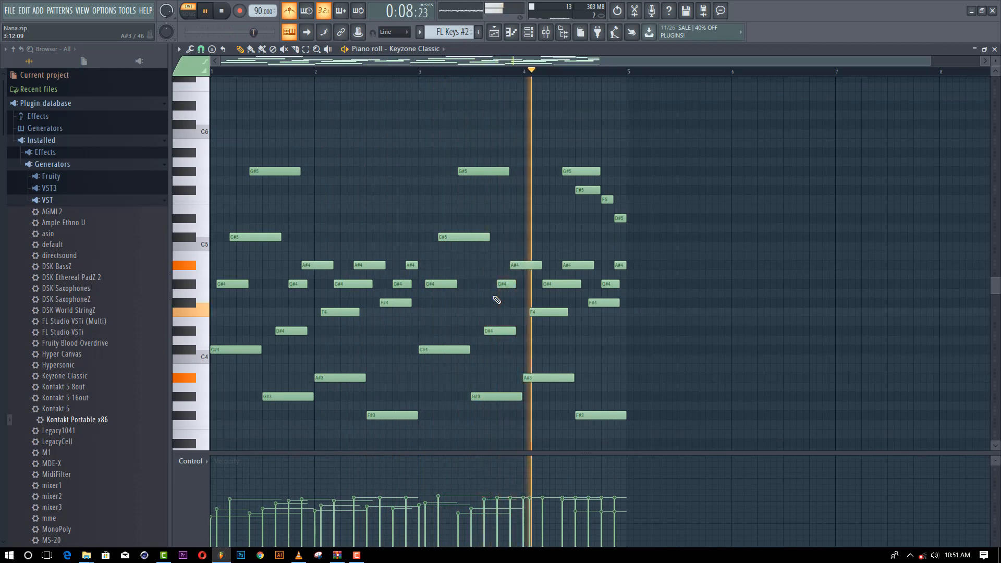
Open the Keyzone Classic #2 chord clip on Track 8 from the playlist, listen to its chords and close the piano roll
{"action": "left_click", "coordinate": [528, 32]}
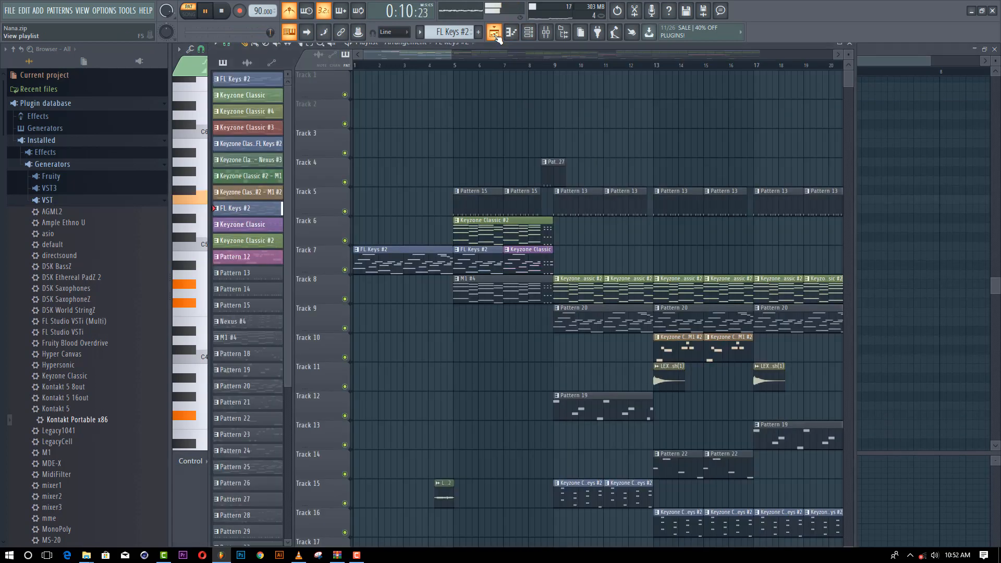
{"action": "double_click", "coordinate": [572, 288]}
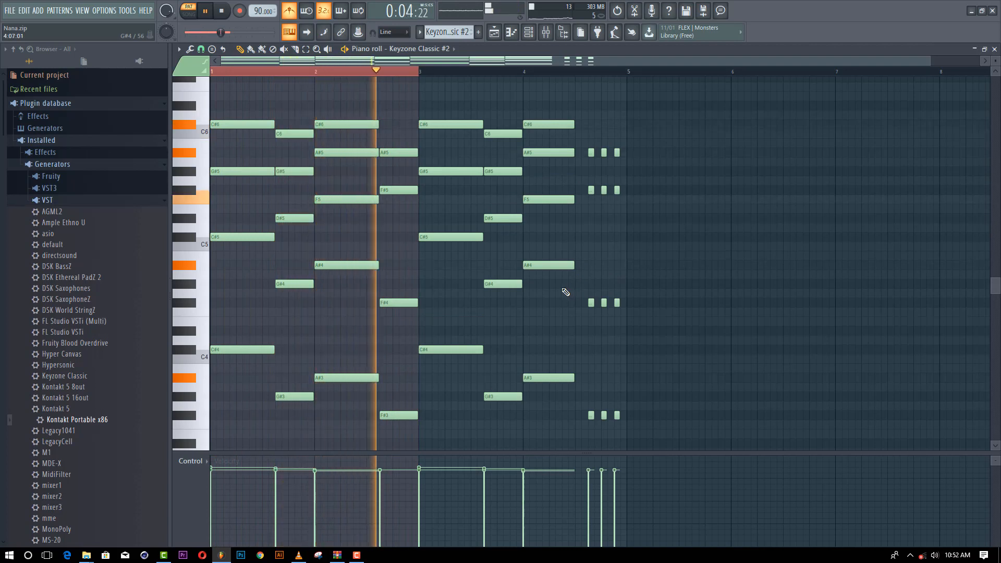
{"action": "key", "text": "space"}
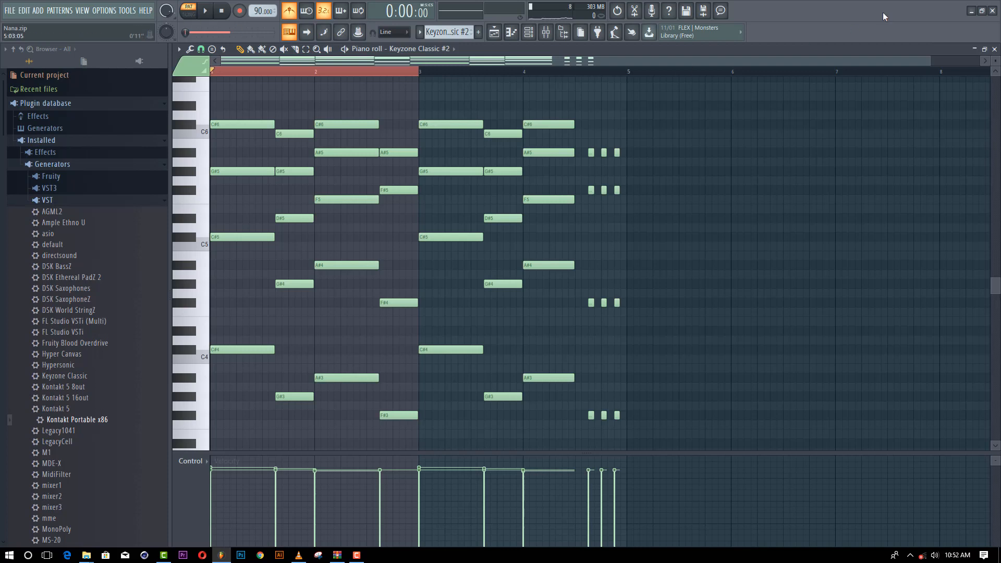
{"action": "left_click", "coordinate": [995, 49]}
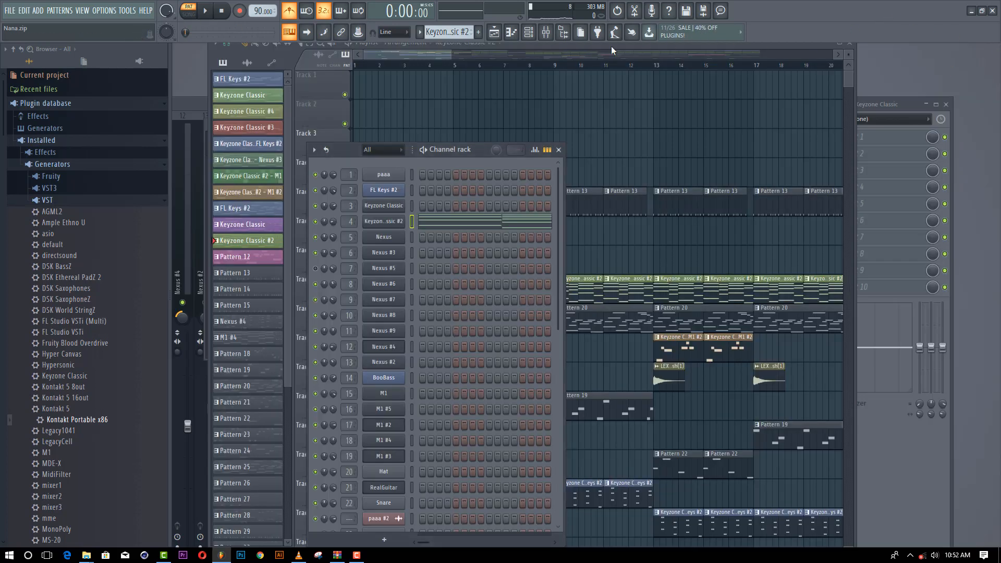
Open the Track 15 clip at bar 9 and examine its FL Keys #2 chord stabs from bar 1
{"action": "key", "text": "F6"}
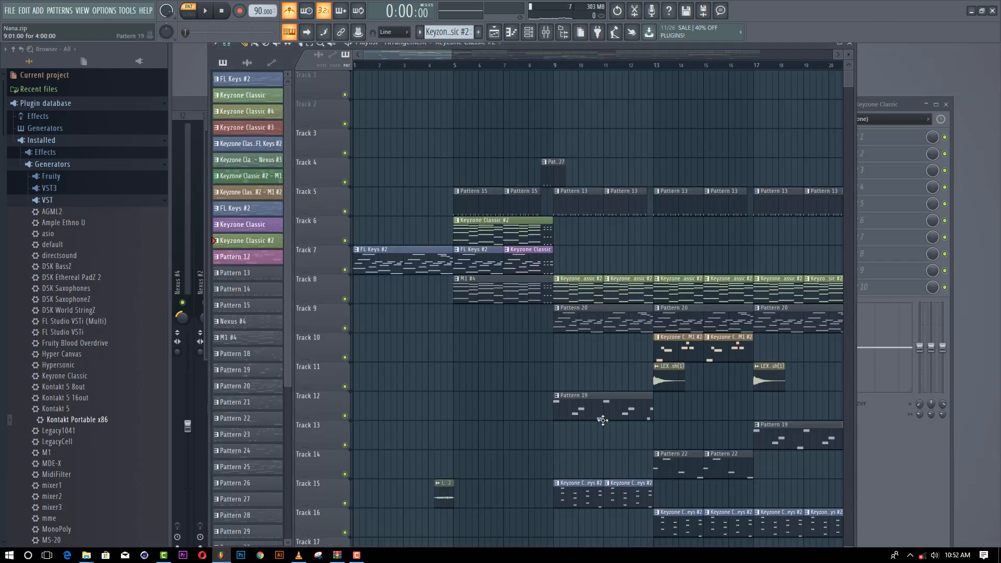
{"action": "double_click", "coordinate": [594, 489]}
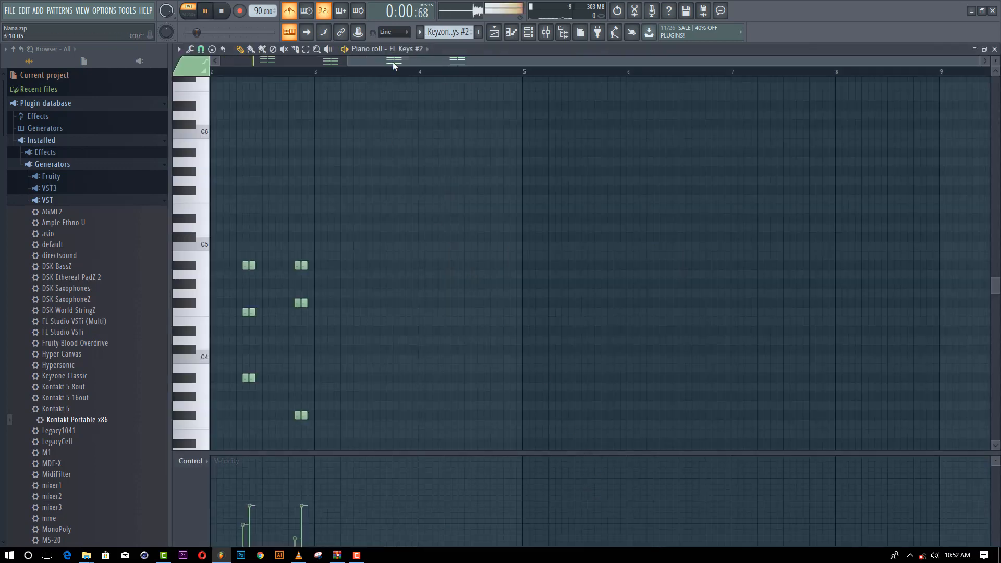
{"action": "left_click_drag", "start_coordinate": [393, 63], "coordinate": [221, 81]}
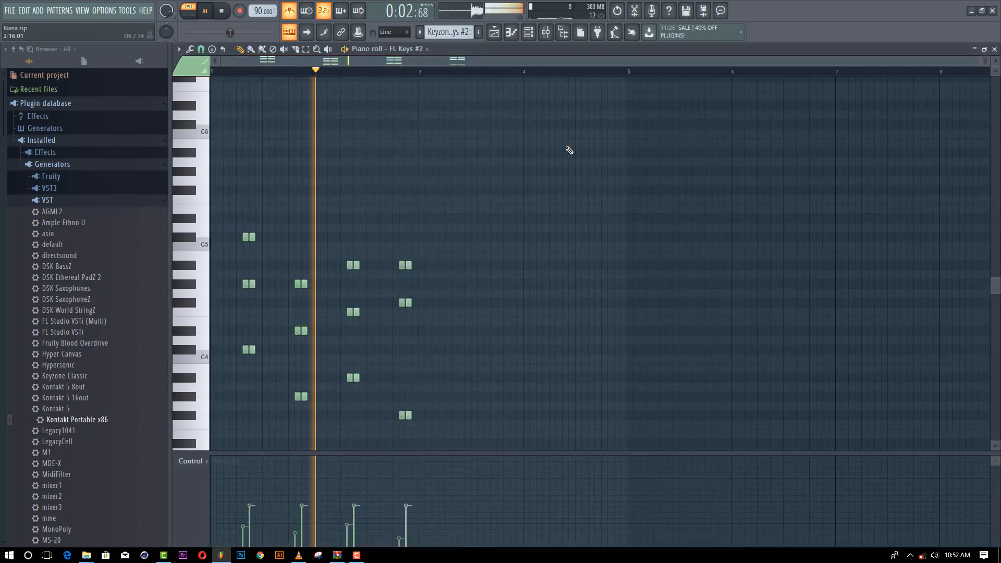
Open the Pattern 32 clip on Track 22, examine its Nexus #7 melody from bar 1 with playback in song mode, and close the piano roll
{"action": "left_click", "coordinate": [994, 49]}
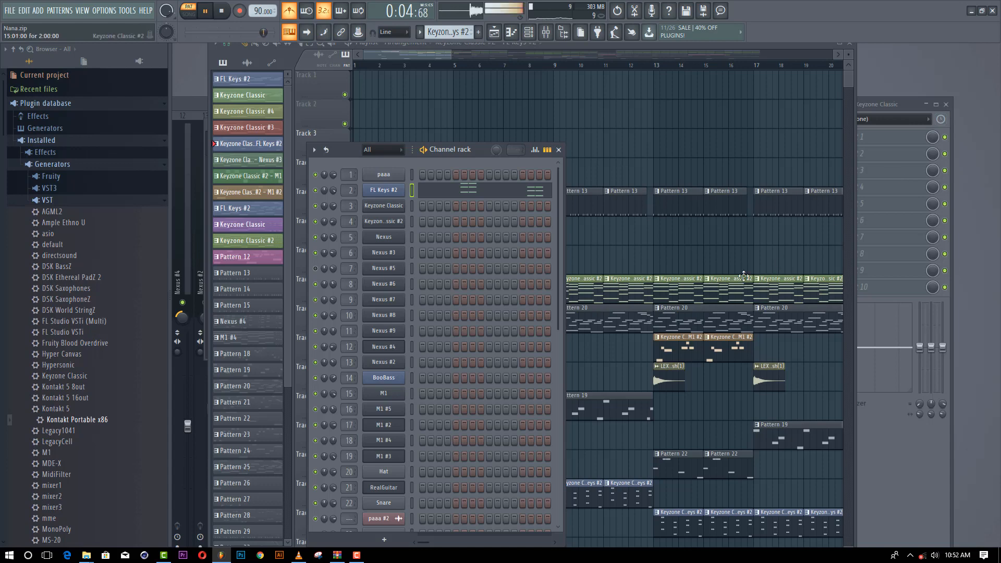
{"action": "left_click_drag", "start_coordinate": [451, 54], "coordinate": [484, 57]}
{"action": "scroll", "coordinate": [601, 172], "scroll_direction": "down", "scroll_amount": 6}
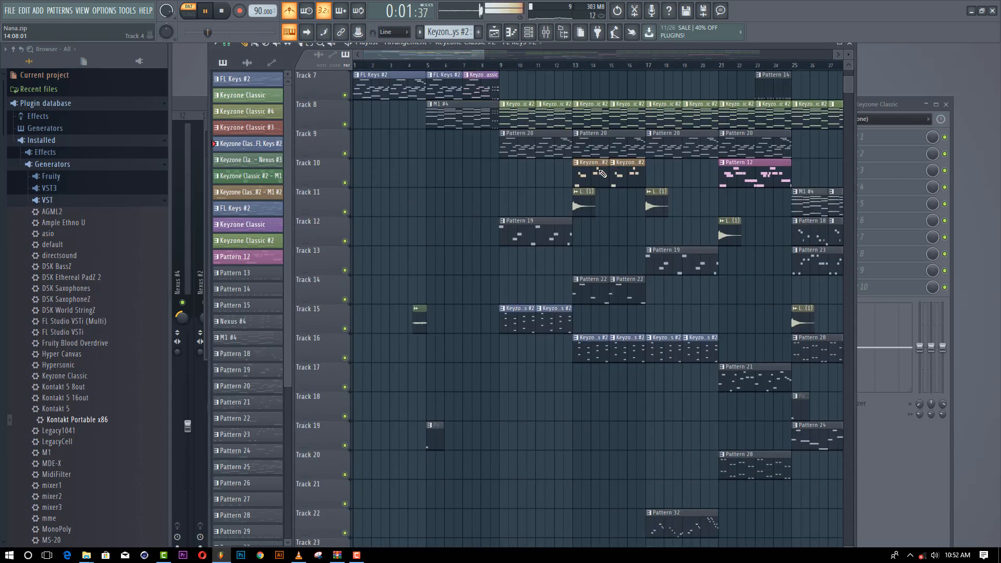
{"action": "scroll", "coordinate": [603, 174], "scroll_direction": "down", "scroll_amount": 2}
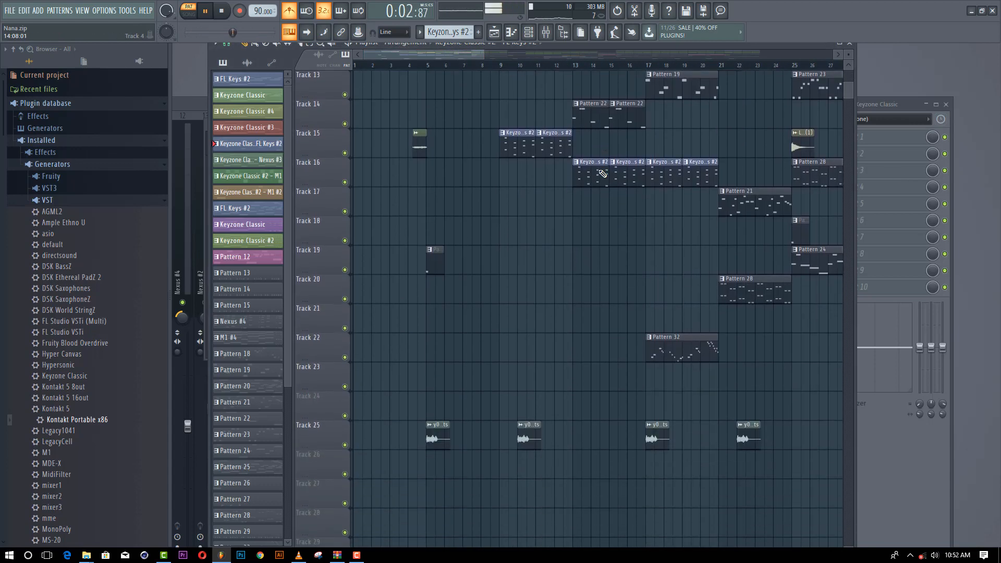
{"action": "double_click", "coordinate": [694, 355]}
{"action": "scroll", "coordinate": [263, 97], "scroll_direction": "up", "scroll_amount": 5}
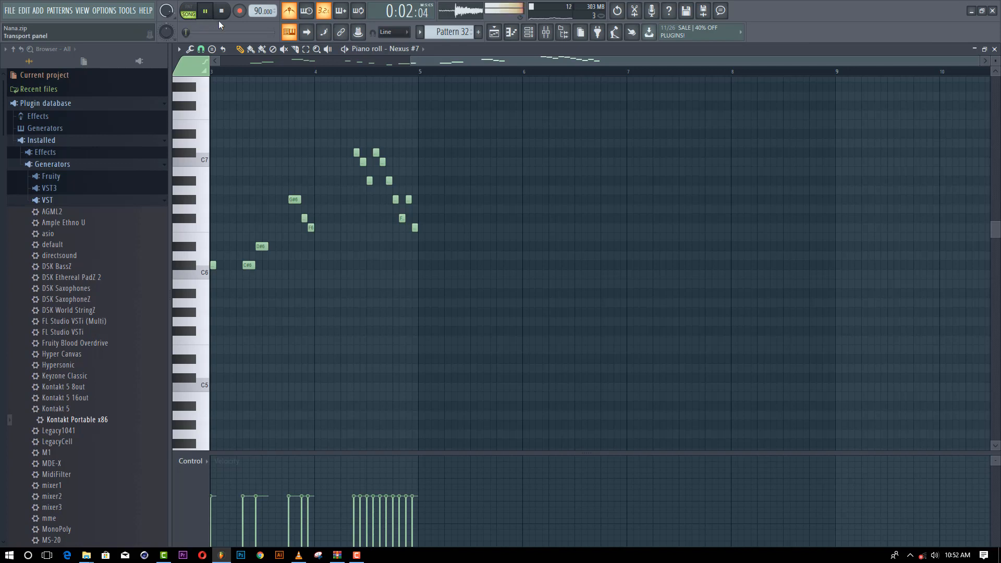
{"action": "left_click_drag", "start_coordinate": [446, 63], "coordinate": [234, 68]}
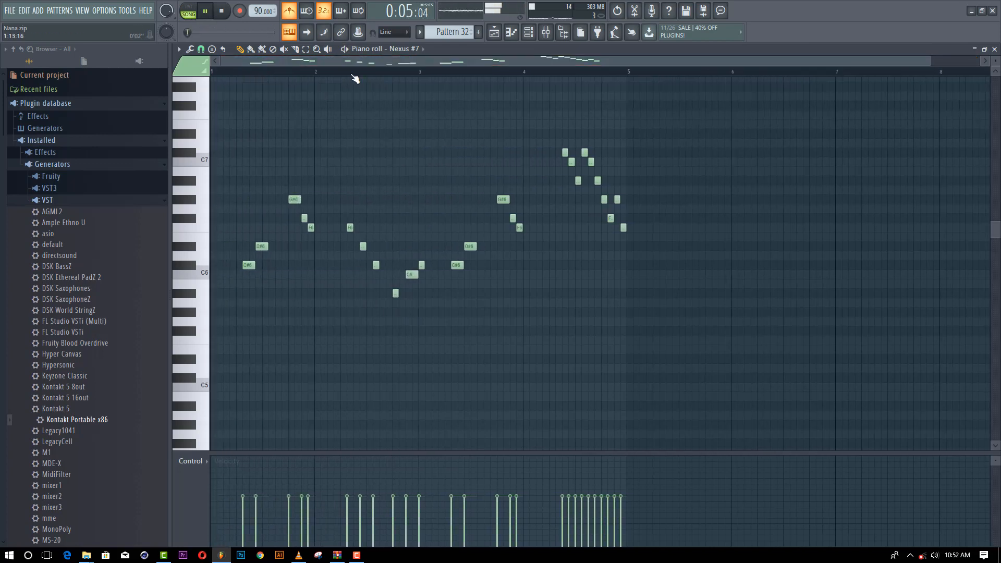
{"action": "left_click", "coordinate": [995, 49]}
{"action": "left_click", "coordinate": [571, 43]}
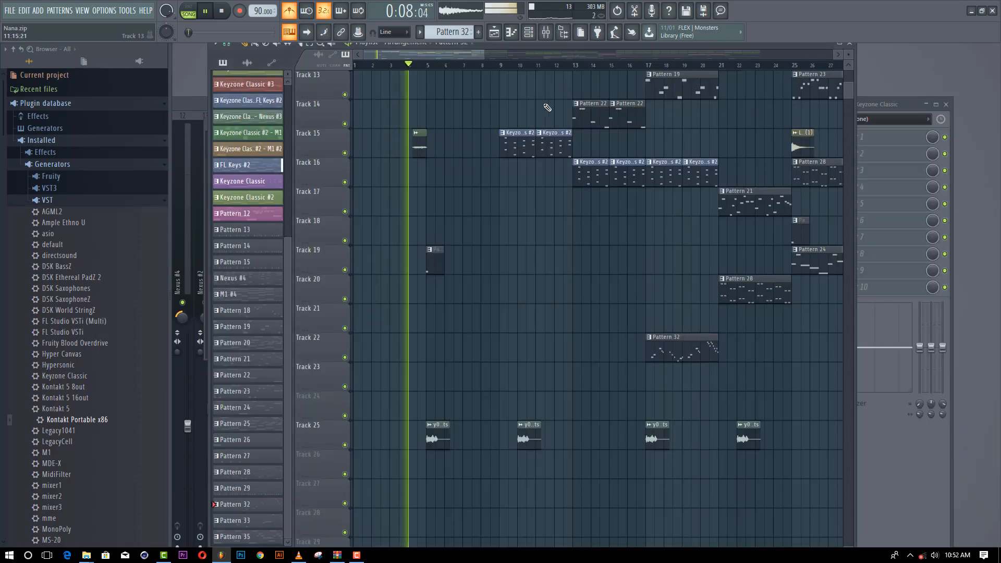
Filter the channel rack to audio channels and open the sample settings of the paaa #2 clip
{"action": "scroll", "coordinate": [473, 140], "scroll_direction": "up", "scroll_amount": 2}
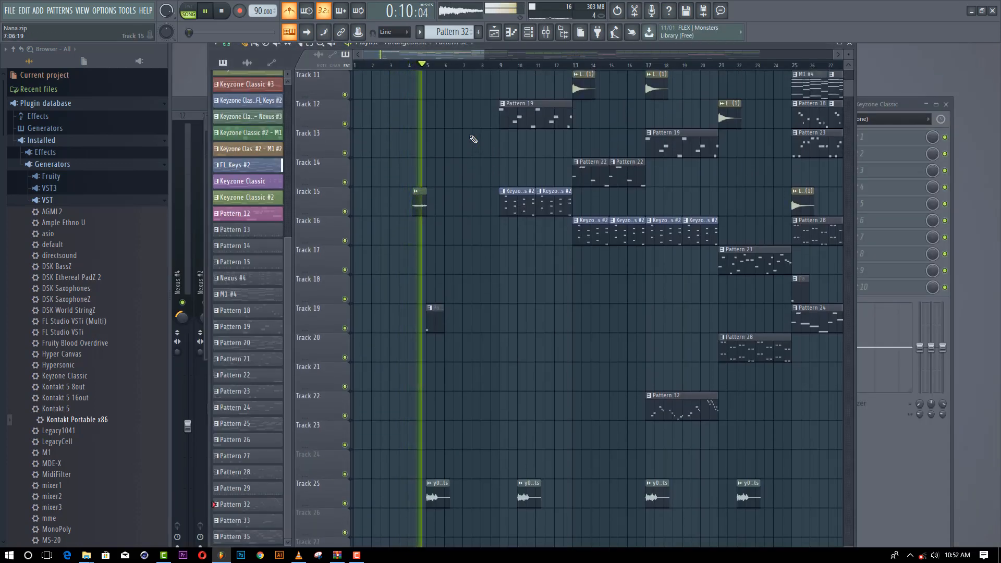
{"action": "scroll", "coordinate": [473, 139], "scroll_direction": "up", "scroll_amount": 4}
{"action": "scroll", "coordinate": [473, 140], "scroll_direction": "up", "scroll_amount": 6}
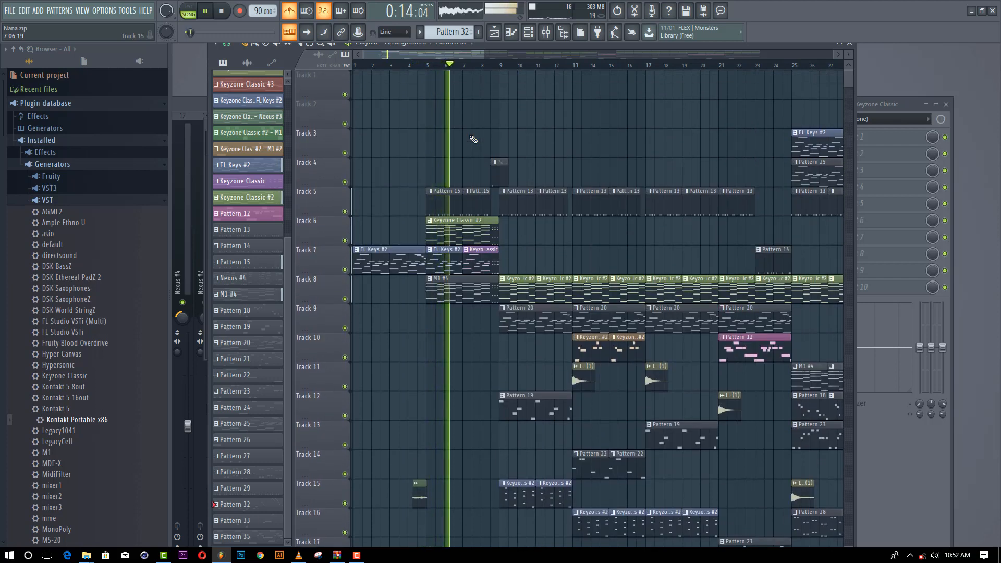
{"action": "left_click", "coordinate": [499, 32]}
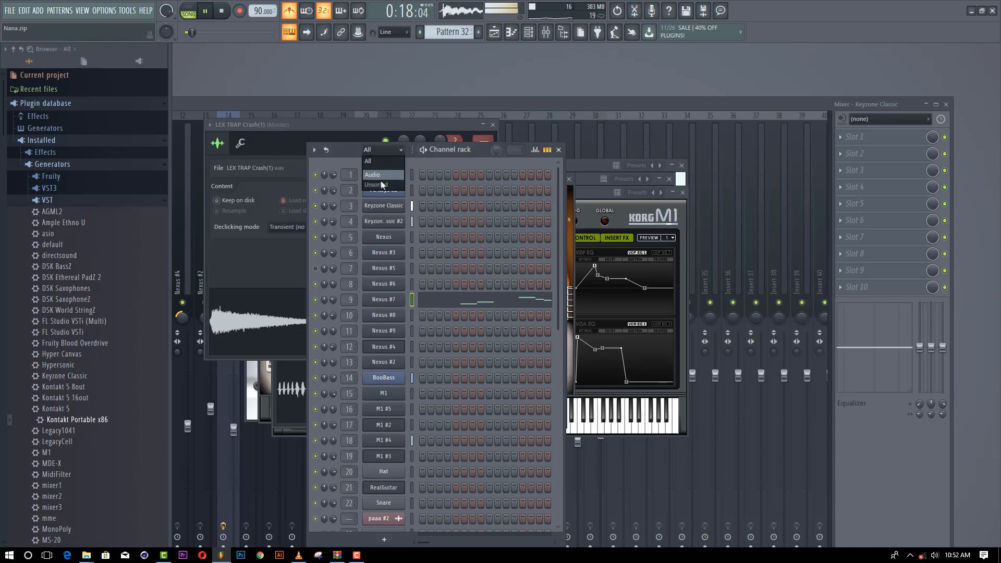
{"action": "left_click", "coordinate": [378, 174]}
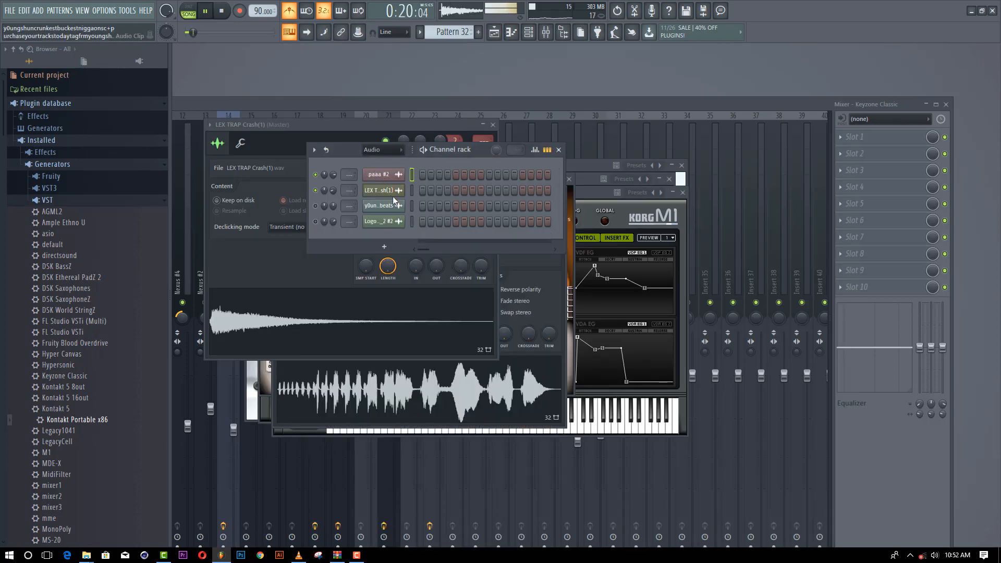
{"action": "left_click", "coordinate": [392, 174]}
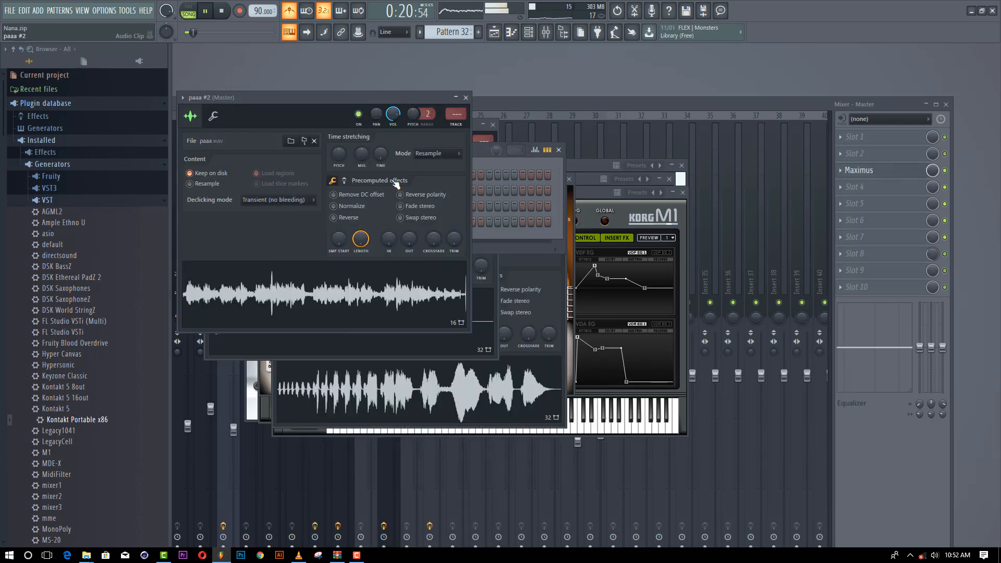
Return to the playlist, switch off the metronome and fit Tracks 3 to 25 through bar 53 in view
{"action": "left_click", "coordinate": [495, 32]}
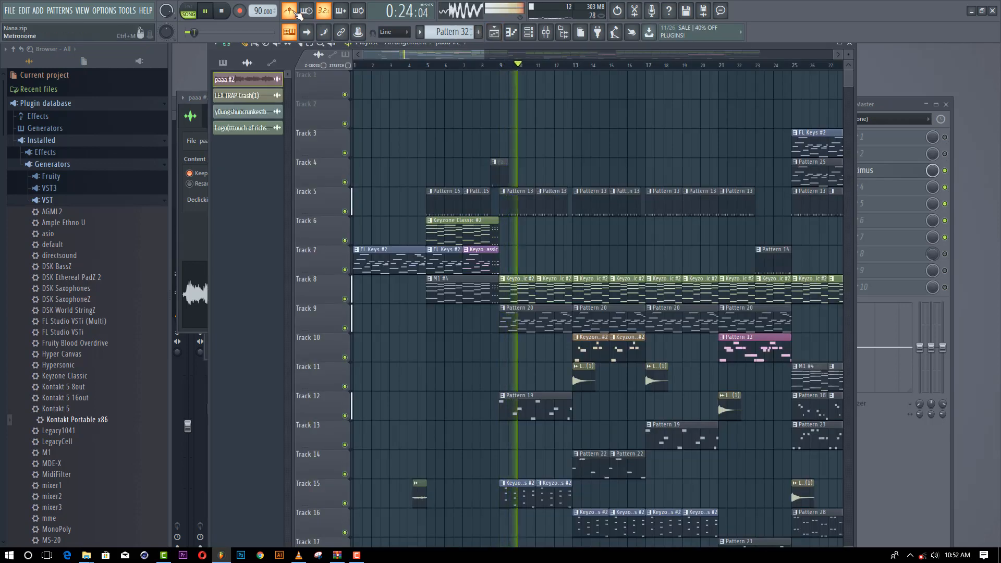
{"action": "left_click_drag", "start_coordinate": [484, 54], "coordinate": [562, 47]}
{"action": "scroll", "coordinate": [585, 180], "scroll_direction": "down", "scroll_amount": 2}
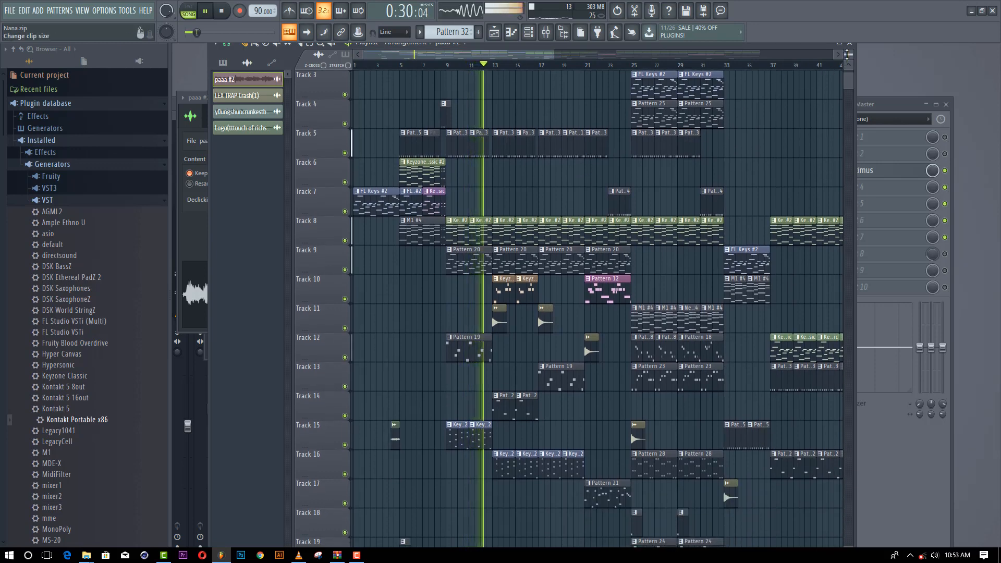
{"action": "left_click_drag", "start_coordinate": [848, 54], "coordinate": [847, 77]}
{"action": "scroll", "coordinate": [530, 114], "scroll_direction": "up", "scroll_amount": 2}
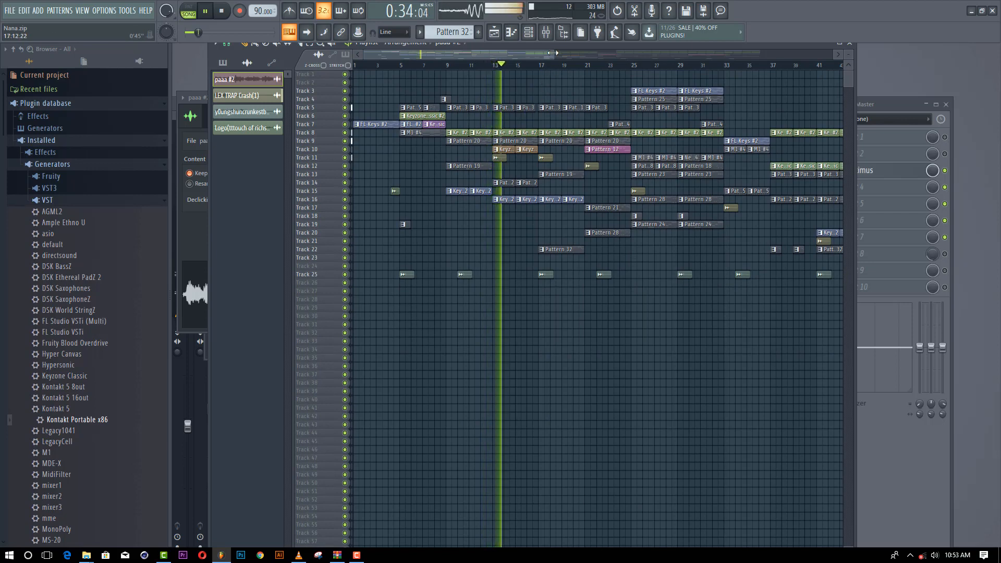
{"action": "left_click_drag", "start_coordinate": [553, 52], "coordinate": [609, 53]}
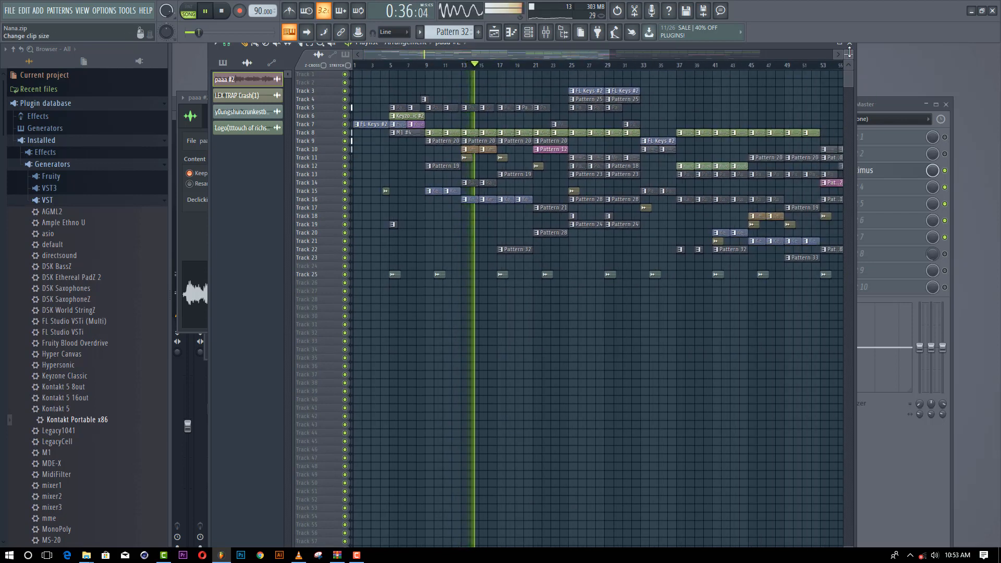
{"action": "left_click_drag", "start_coordinate": [848, 52], "coordinate": [848, 44]}
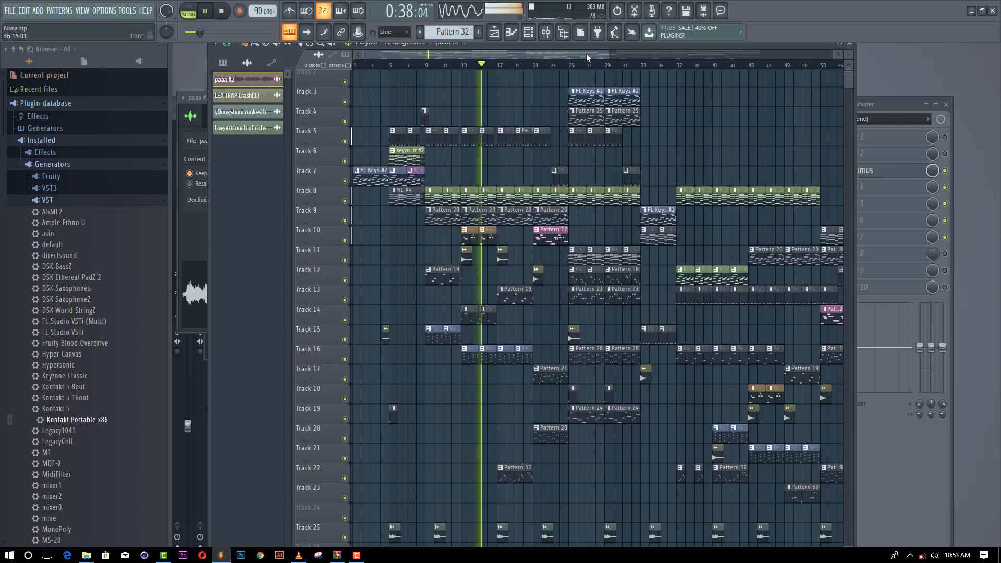
Play the arrangement from about bar 23 and follow its layered parts down to Track 25
{"action": "left_click", "coordinate": [554, 65]}
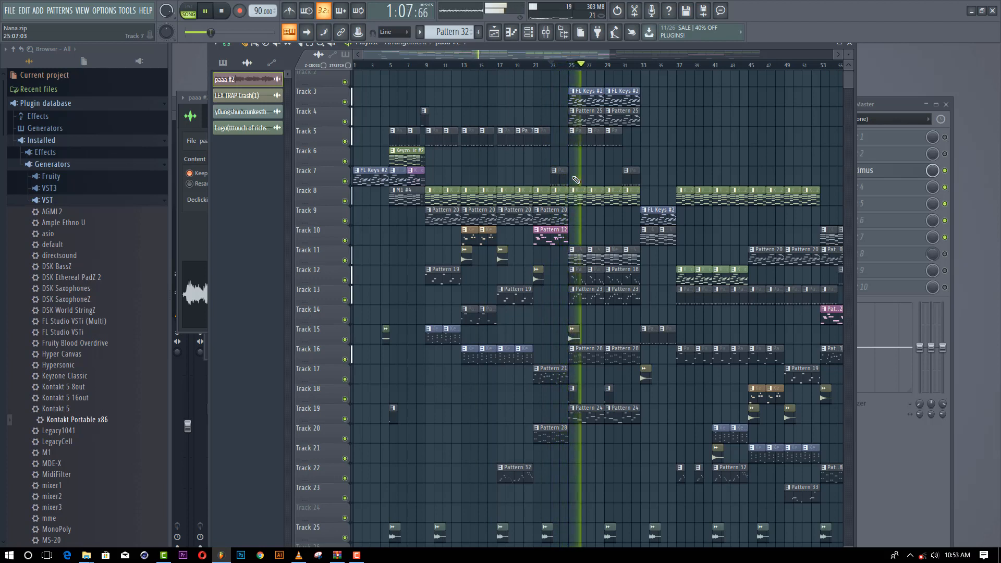
{"action": "scroll", "coordinate": [576, 179], "scroll_direction": "down", "scroll_amount": 5}
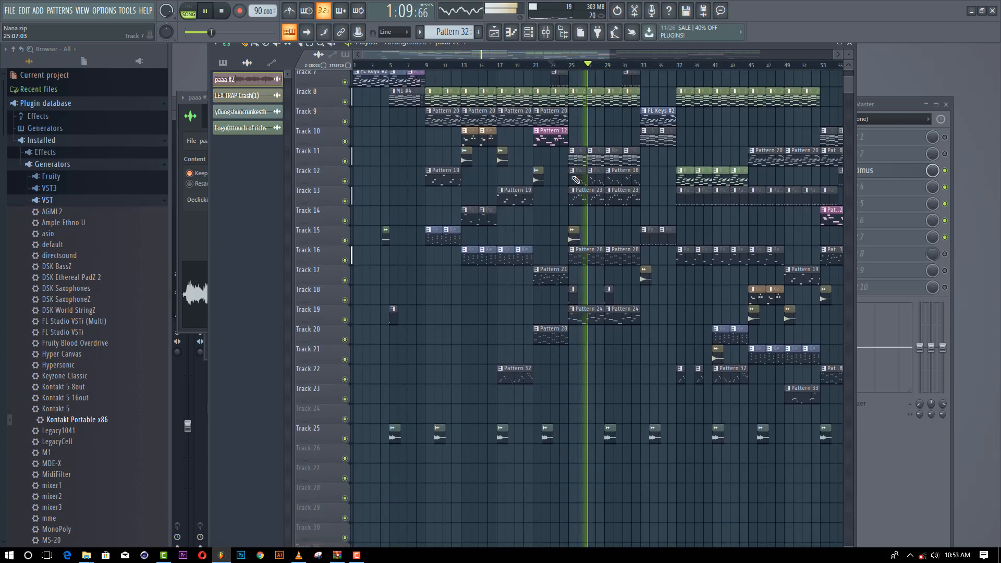
{"action": "scroll", "coordinate": [576, 180], "scroll_direction": "down", "scroll_amount": 3}
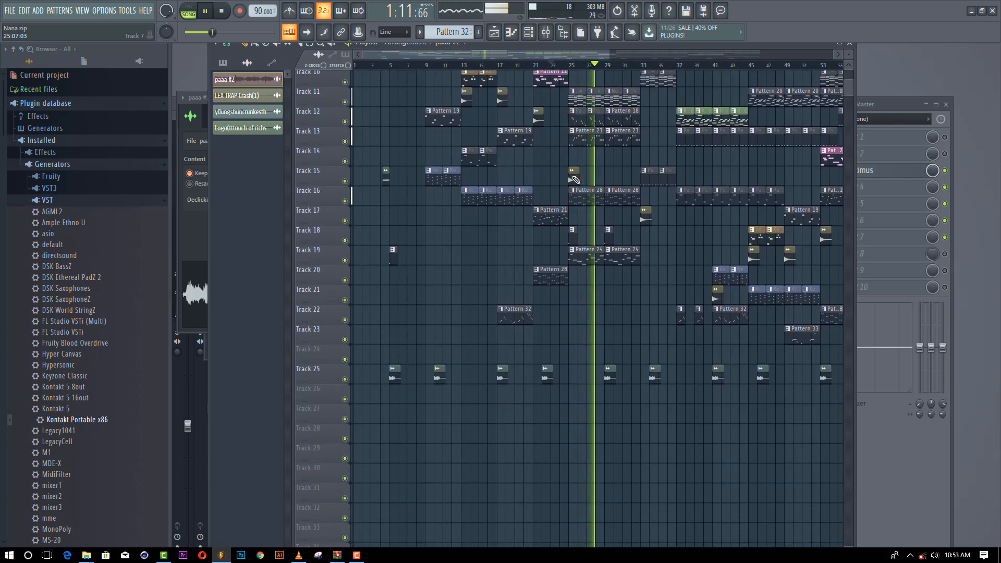
Review the levels of the mixer tracks and open the Maximus effect on the Master track
{"action": "left_click", "coordinate": [545, 34]}
{"action": "left_click_drag", "start_coordinate": [255, 103], "coordinate": [646, 95]}
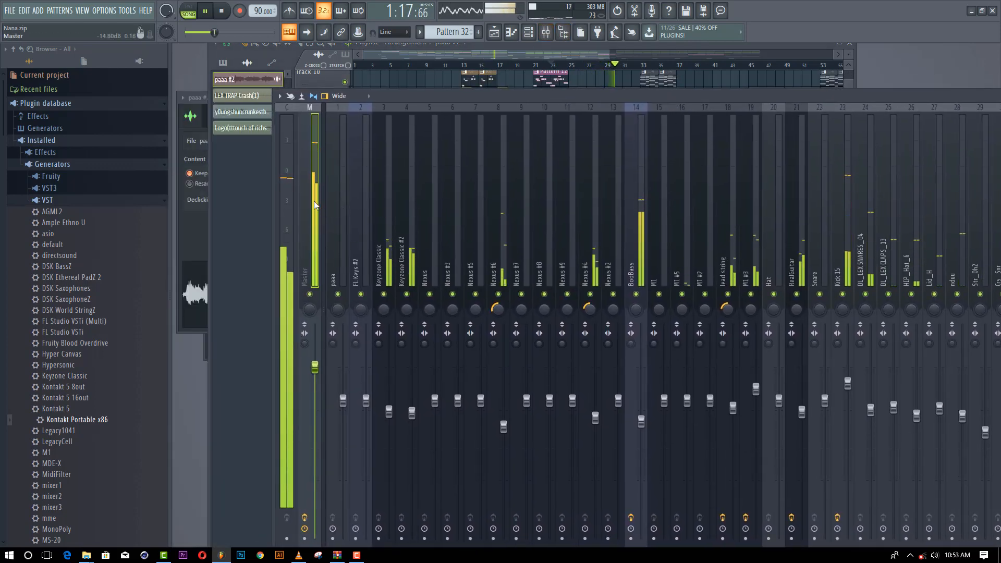
{"action": "left_click_drag", "start_coordinate": [532, 98], "coordinate": [122, 164]}
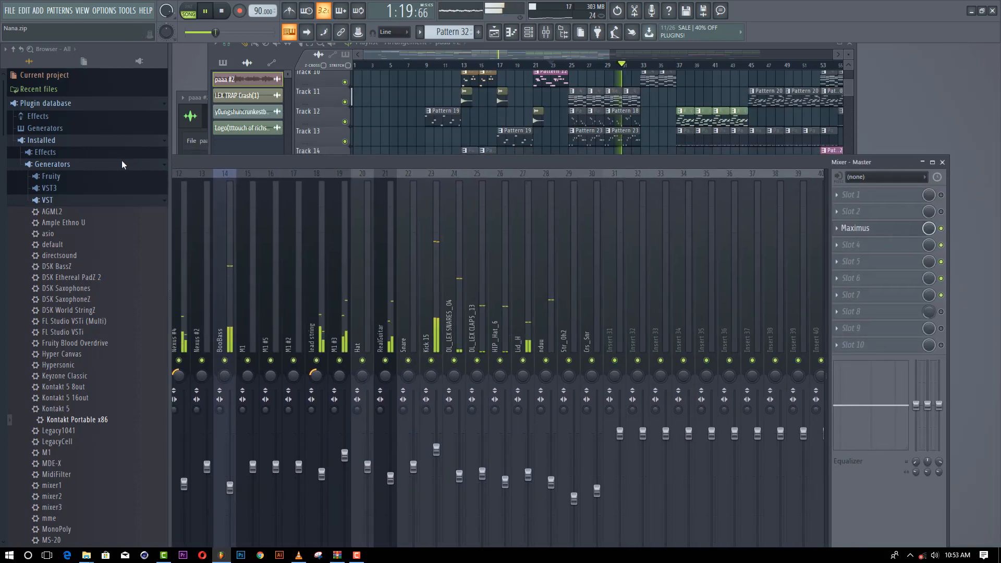
{"action": "left_click", "coordinate": [869, 228]}
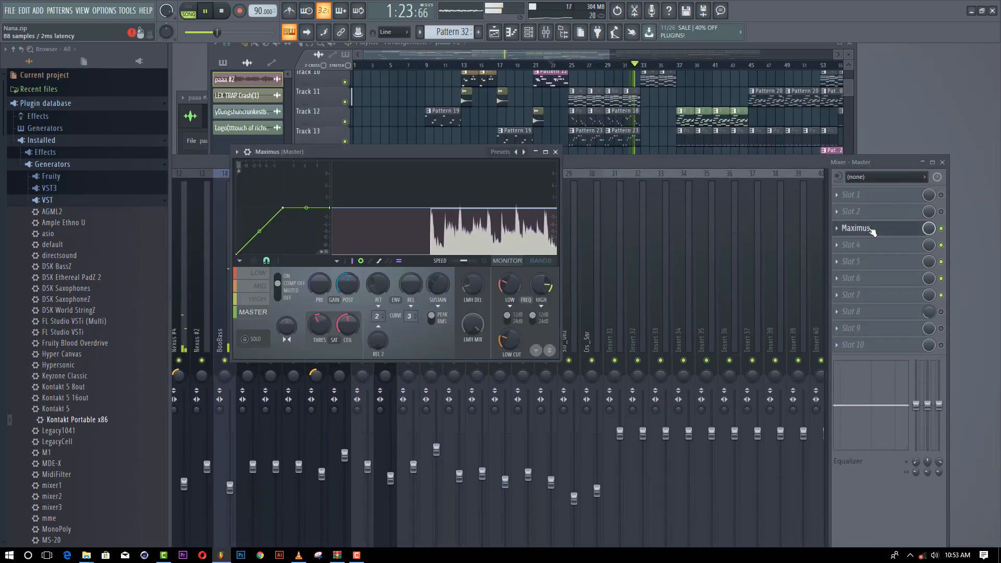
Examine Maximus's High and Master bands and its master stereo separation, and close the effect window
{"action": "left_click", "coordinate": [945, 229]}
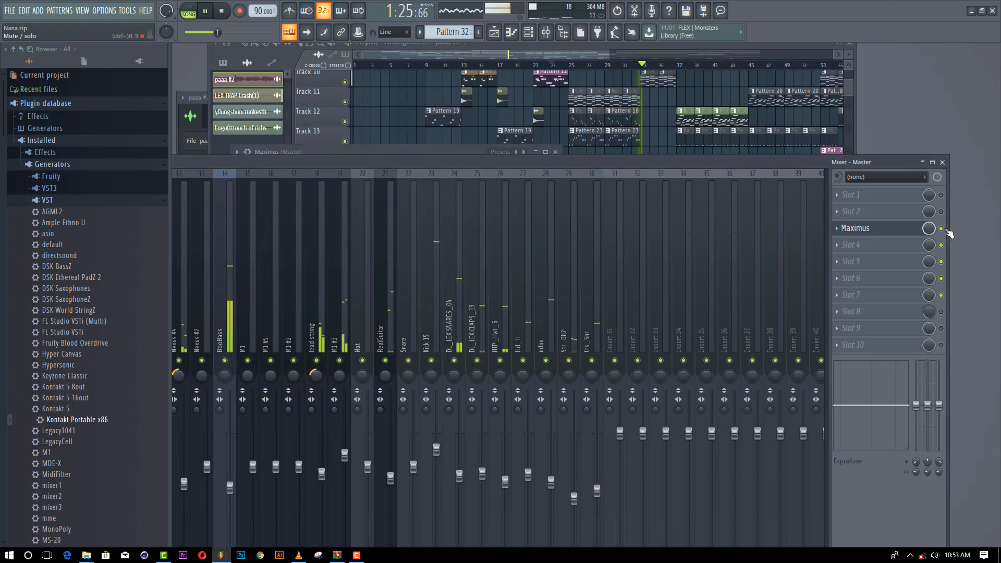
{"action": "left_click", "coordinate": [920, 228]}
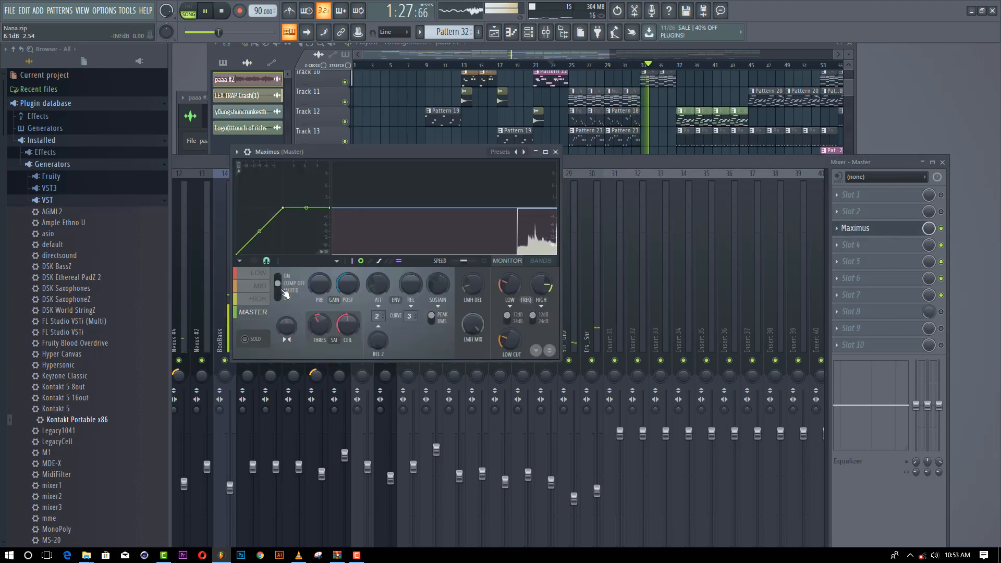
{"action": "left_click", "coordinate": [263, 305]}
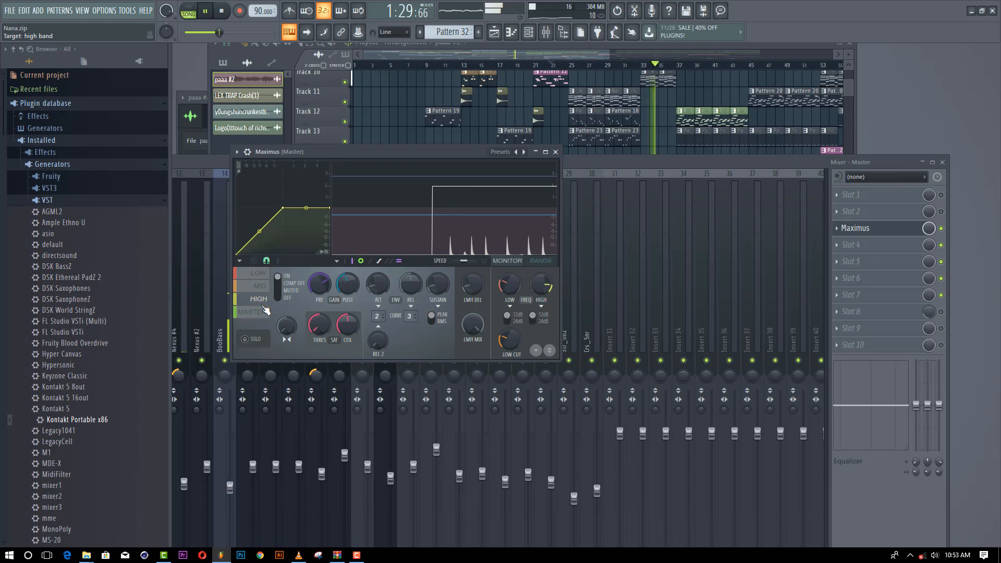
{"action": "left_click", "coordinate": [263, 292]}
{"action": "left_click", "coordinate": [252, 312]}
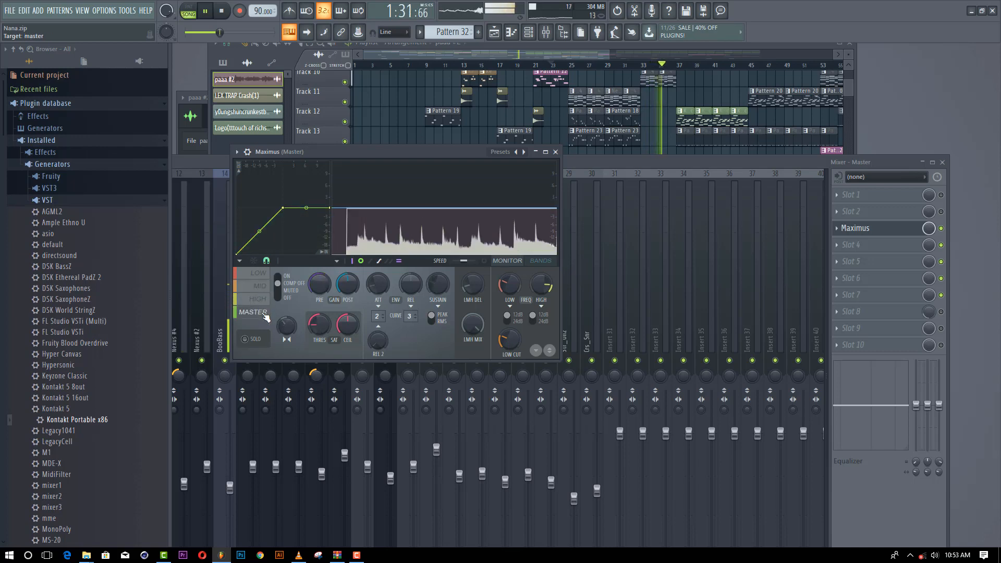
{"action": "left_click_drag", "start_coordinate": [286, 327], "coordinate": [287, 333]}
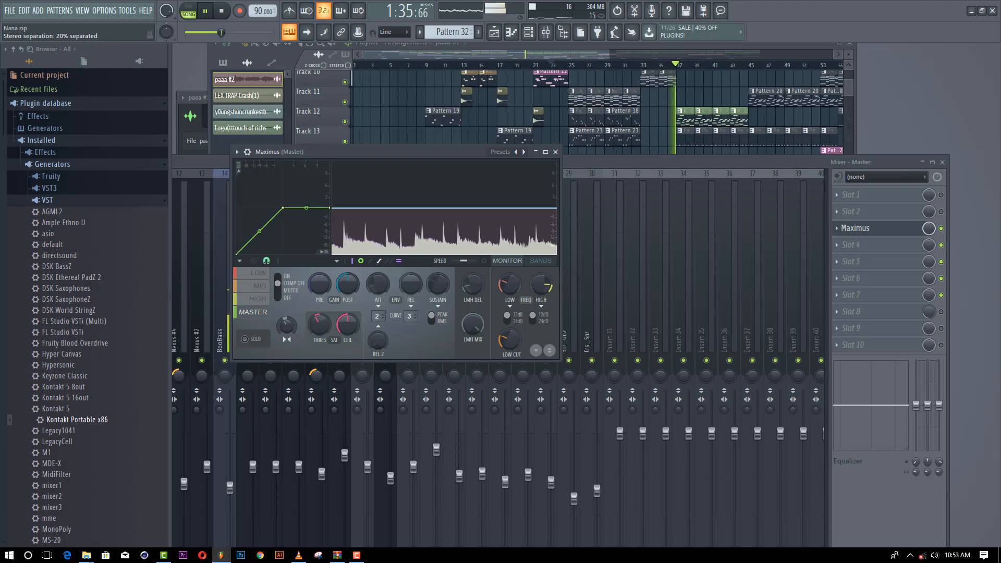
{"action": "left_click", "coordinate": [555, 152]}
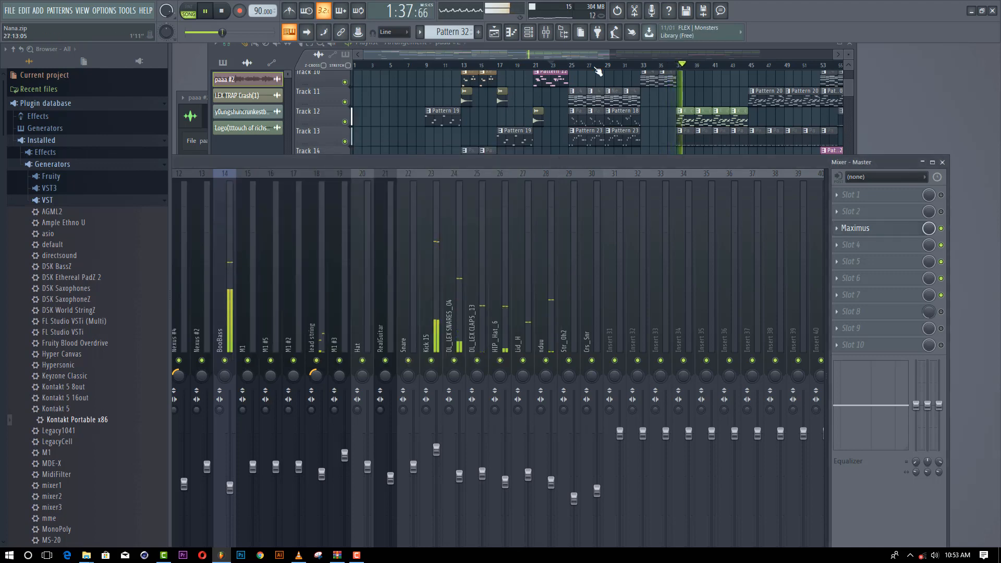
Widen the playlist's visible range through bar 85 to show more of the arrangement, and stop playback
{"action": "left_click_drag", "start_coordinate": [607, 55], "coordinate": [753, 34]}
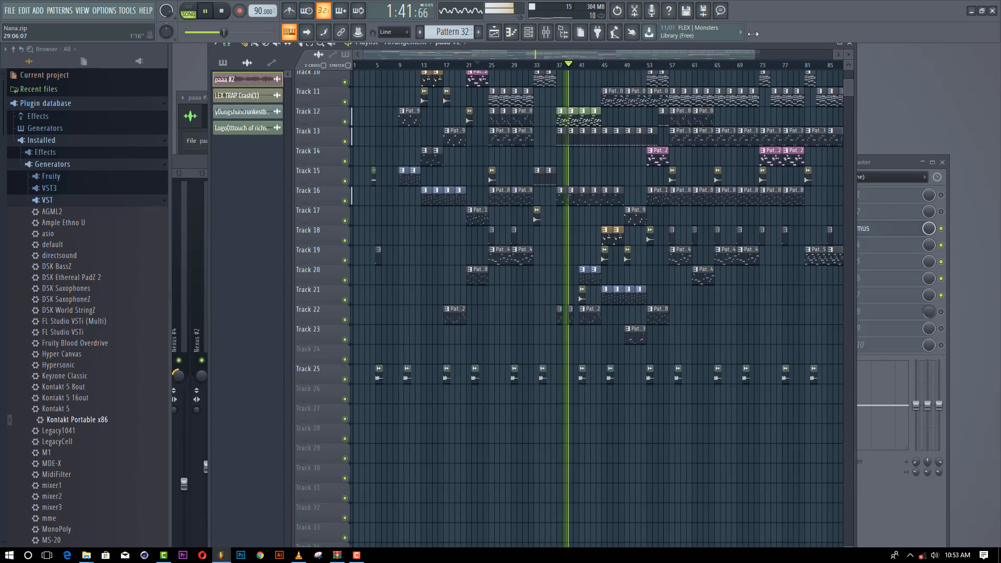
{"action": "key", "text": "space"}
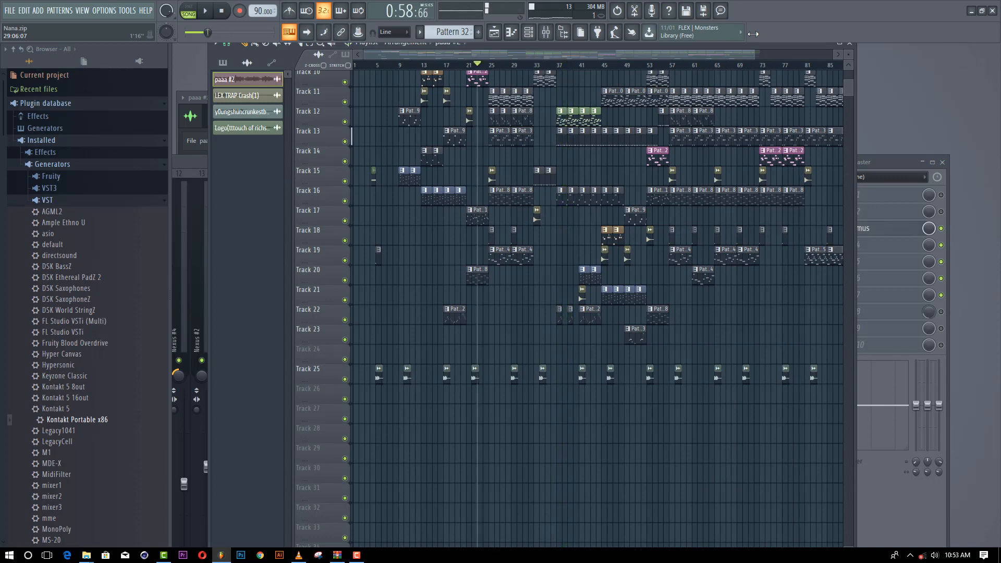